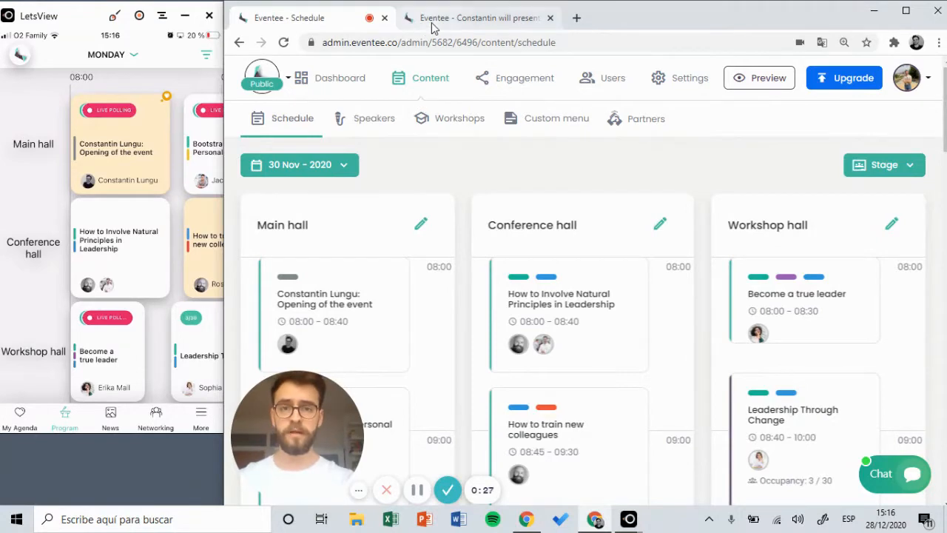
# - Browse the schedule on the event's public website and return to the admin schedule
pyautogui.click(433, 24)
pyautogui.scroll(-3, 494, 251)
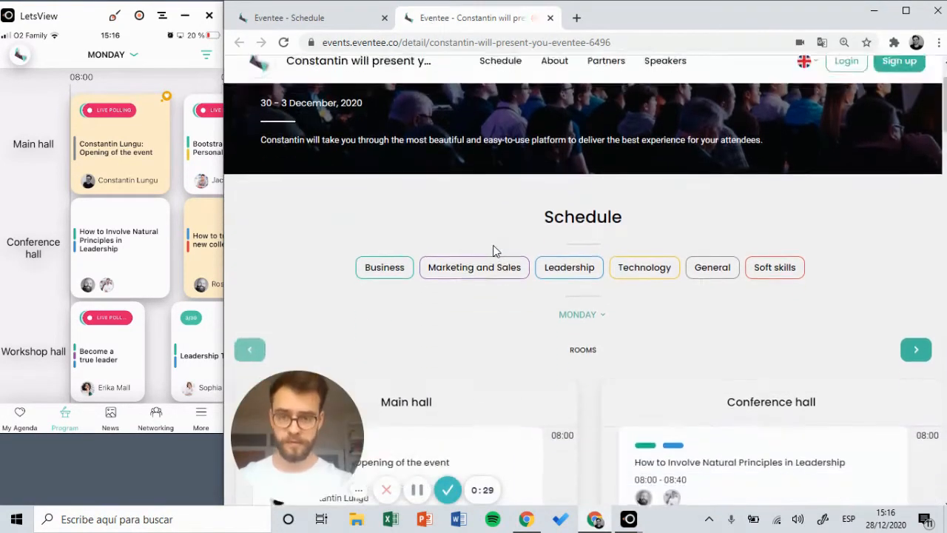
pyautogui.scroll(-9, 494, 251)
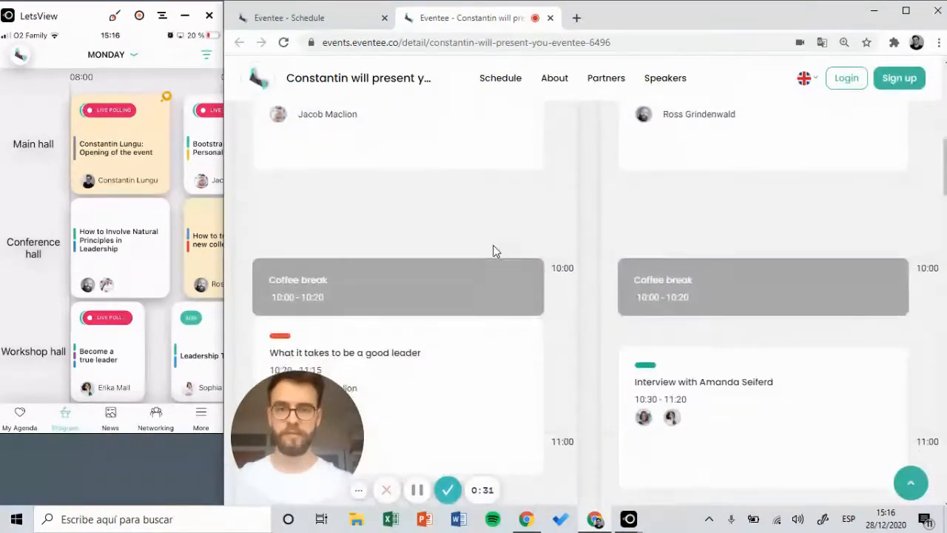
pyautogui.scroll(-20, 496, 252)
pyautogui.scroll(20, 496, 251)
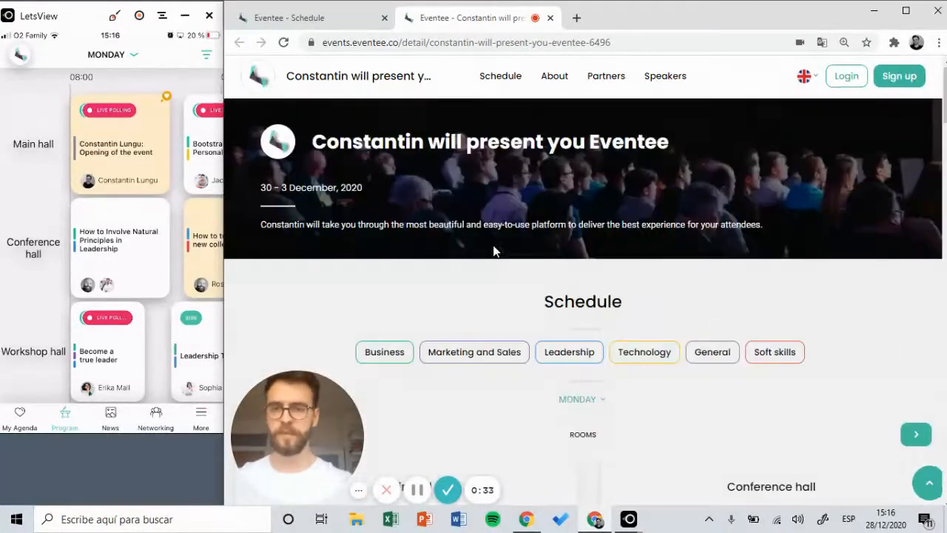
pyautogui.click(302, 17)
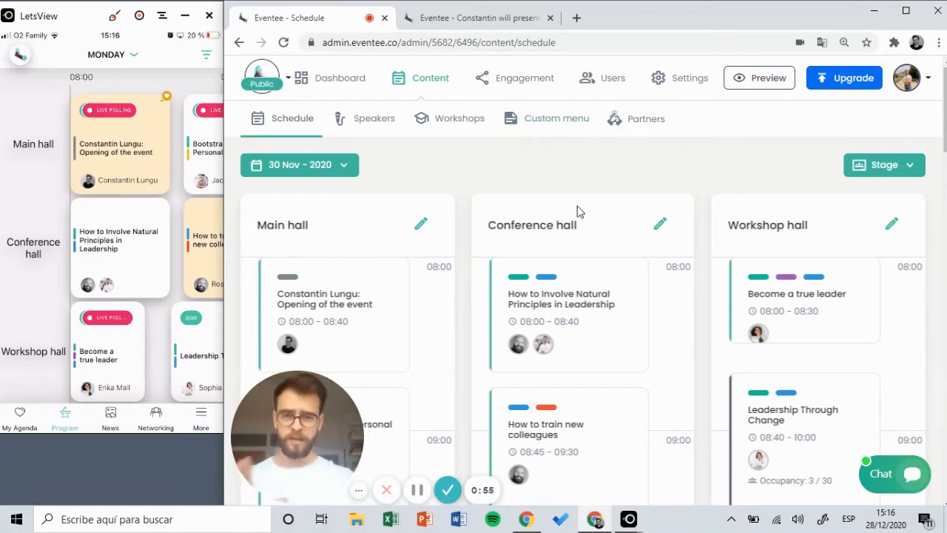
# - View the form for adding a stage to the schedule, then close it without creating a hall
pyautogui.click(897, 169)
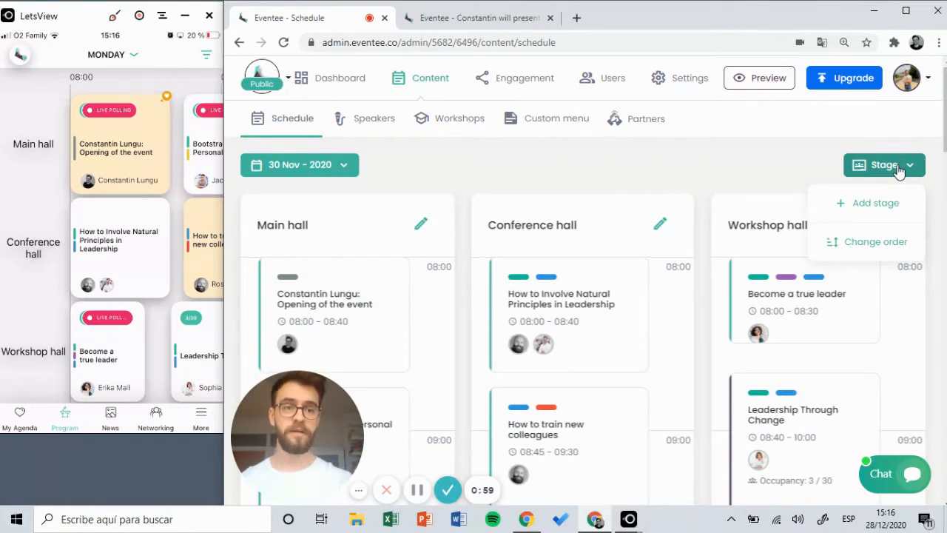
pyautogui.click(878, 204)
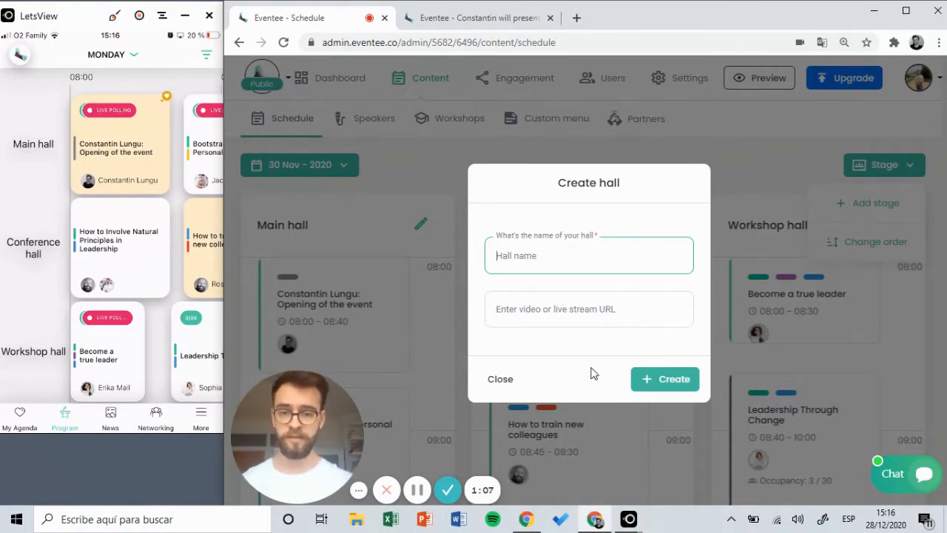
pyautogui.click(508, 386)
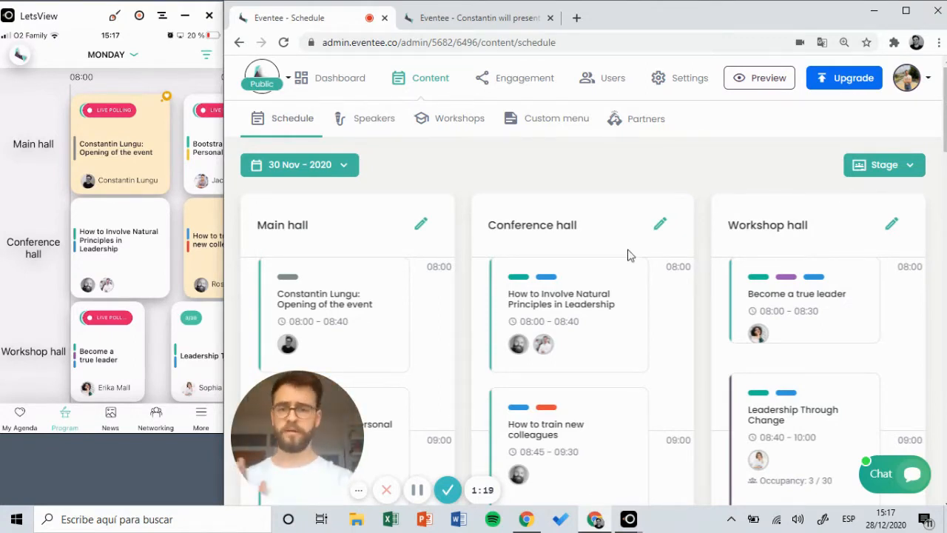
# - Open a new session form for the free 09:40–10:00 slot in the Conference hall, review its fields, and close it without creating
pyautogui.scroll(-5, 628, 255)
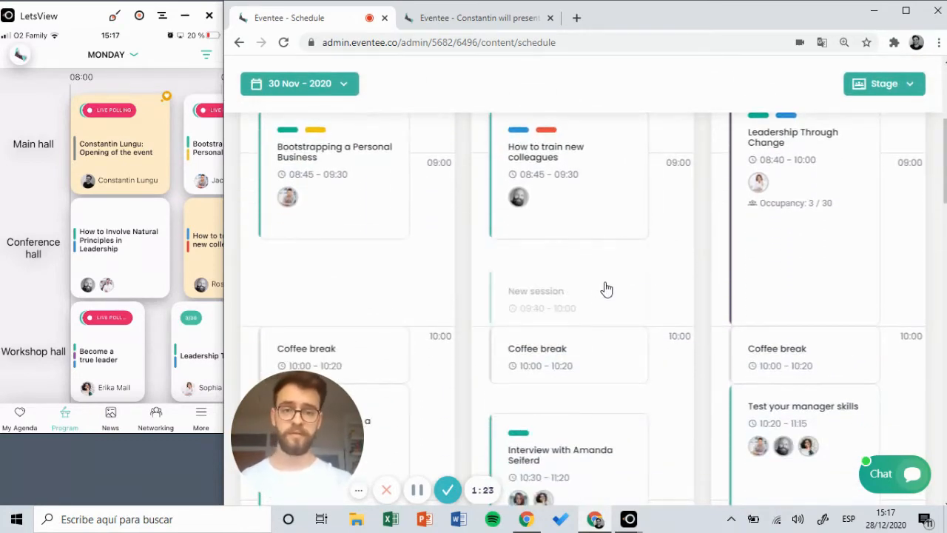
pyautogui.click(586, 279)
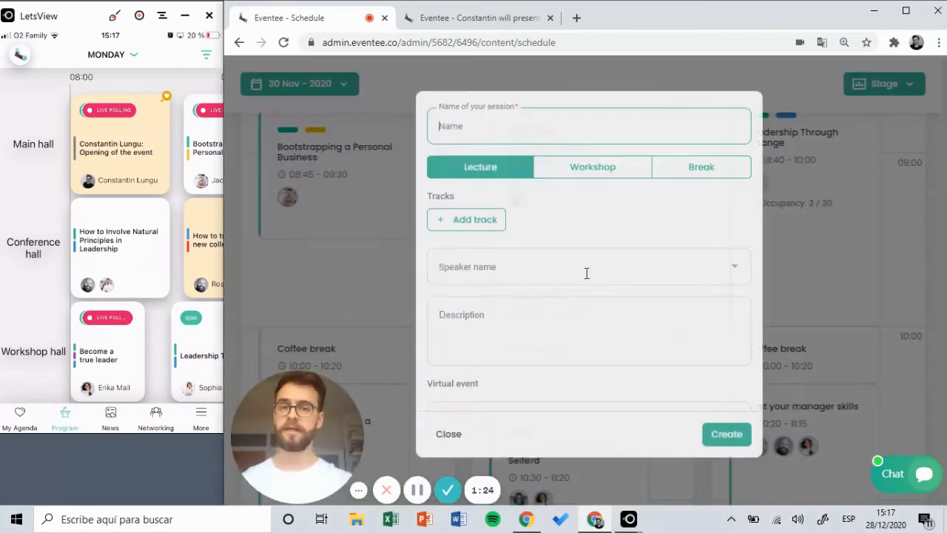
pyautogui.scroll(-1, 589, 278)
pyautogui.scroll(-1, 586, 279)
pyautogui.scroll(2, 586, 279)
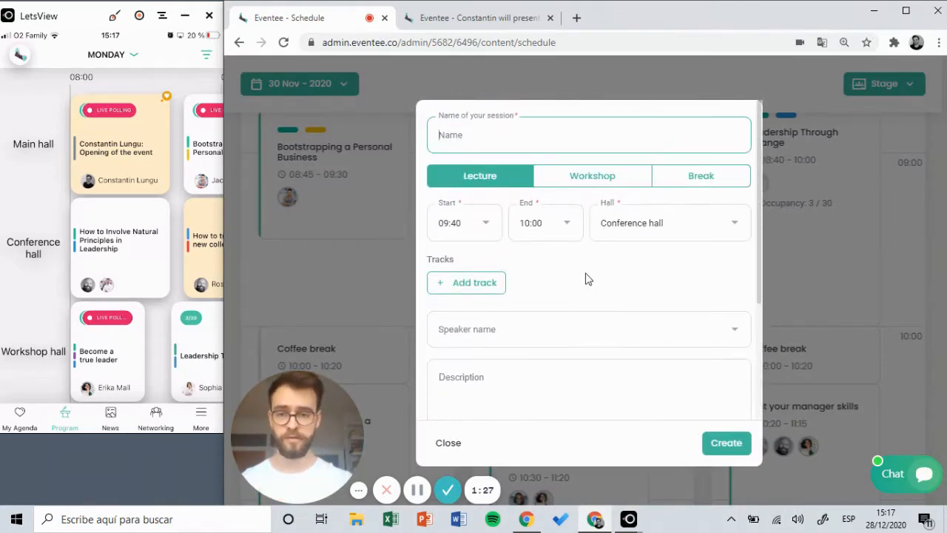
pyautogui.click(896, 219)
# - Open the "How to Involve Natural Principles in Leadership" session, preview the Workshop session type's fields, and return it to Lecture
pyautogui.scroll(2, 654, 255)
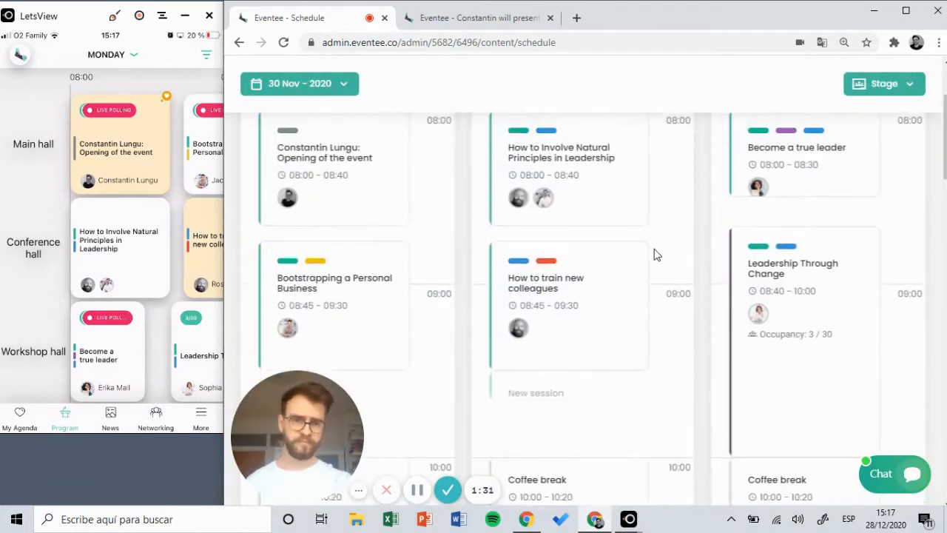
pyautogui.scroll(2, 655, 254)
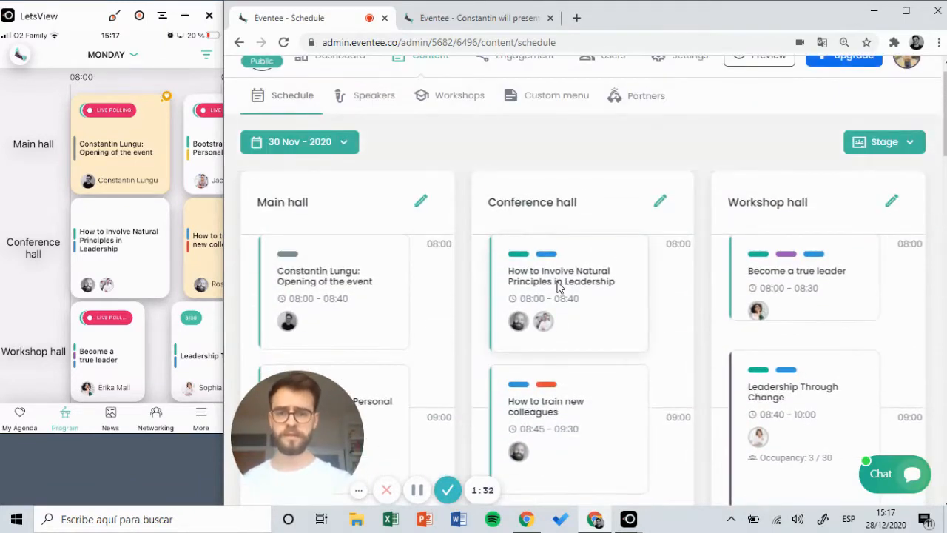
pyautogui.click(557, 281)
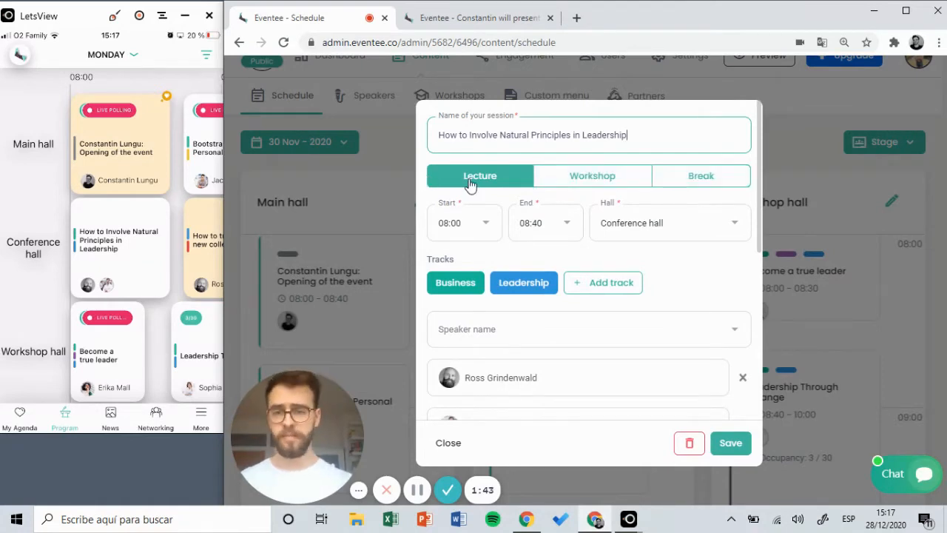
pyautogui.click(575, 177)
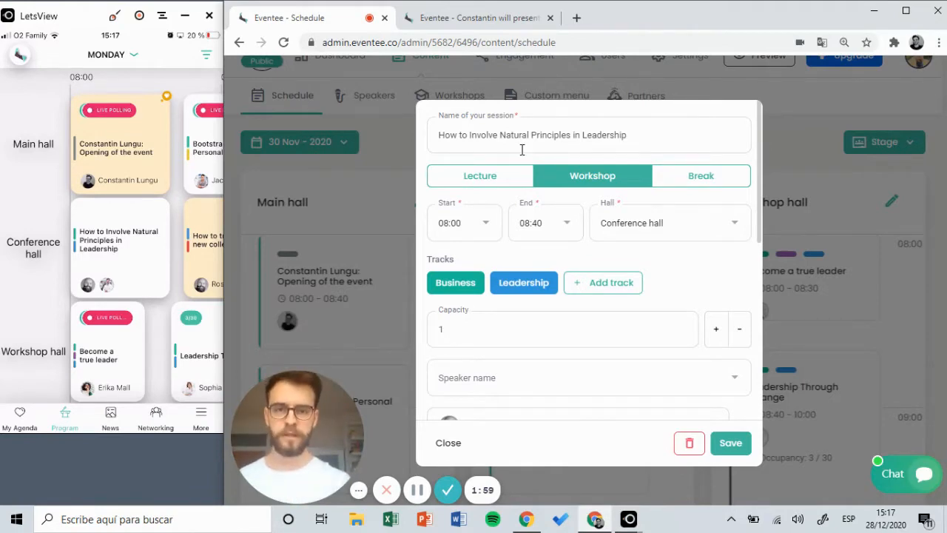
pyautogui.click(488, 178)
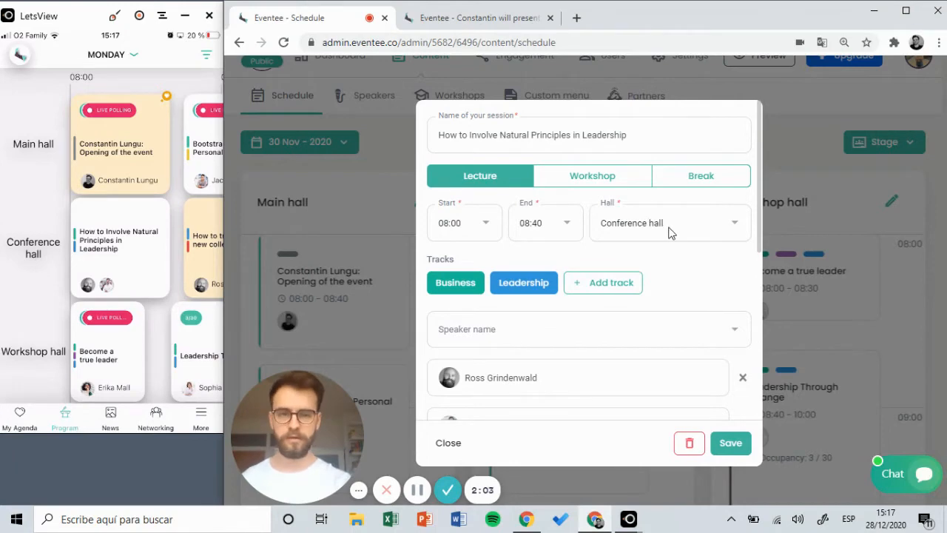
# - View the track choices for the session, and filter the mobile app's program by Business and Marketing and Sales
pyautogui.scroll(-1, 670, 234)
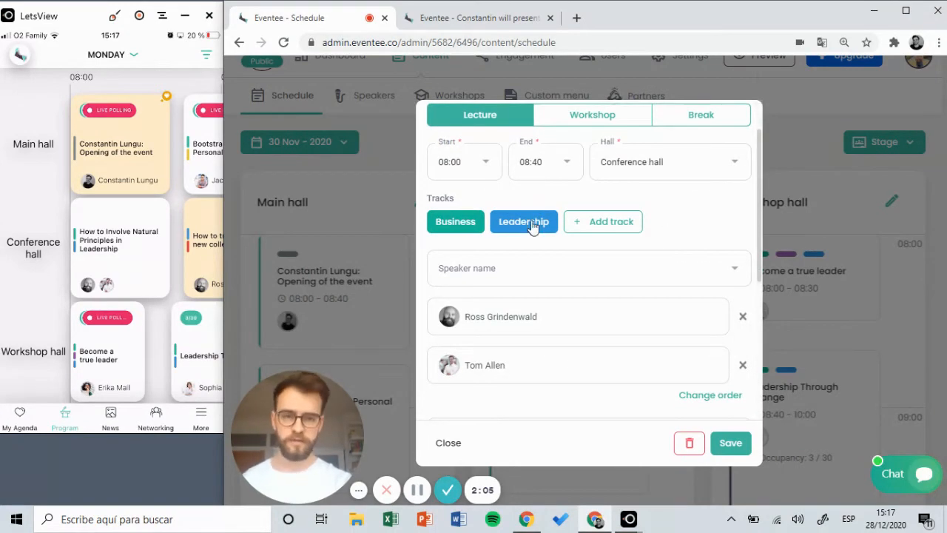
pyautogui.click(582, 224)
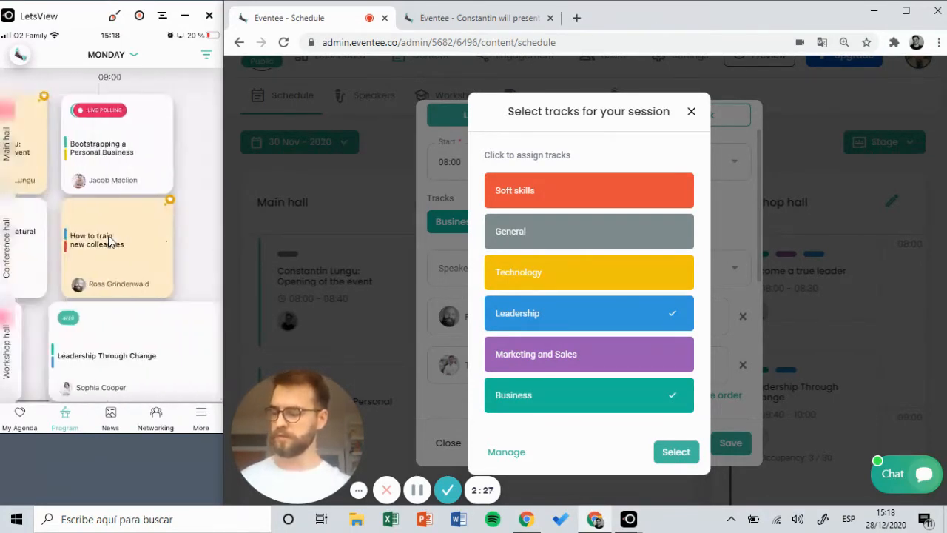
pyautogui.click(206, 57)
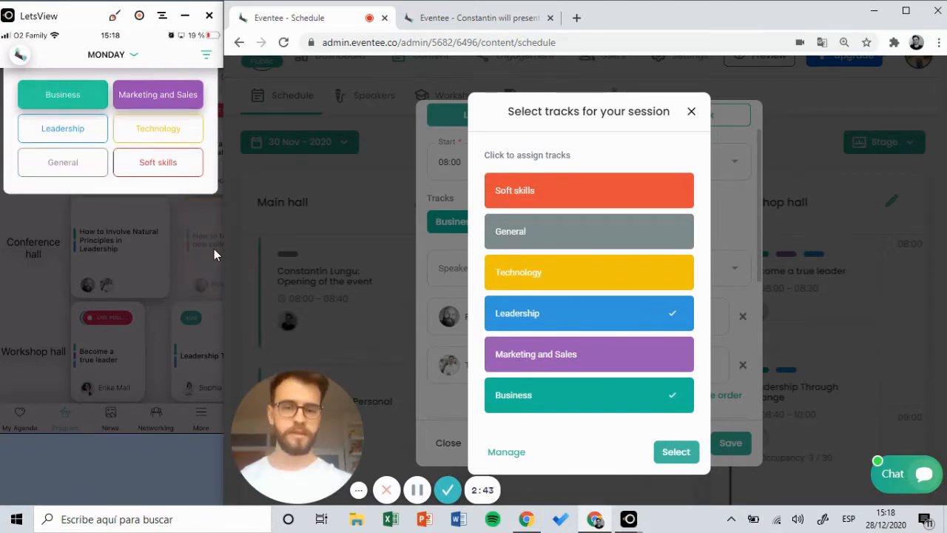
pyautogui.click(138, 250)
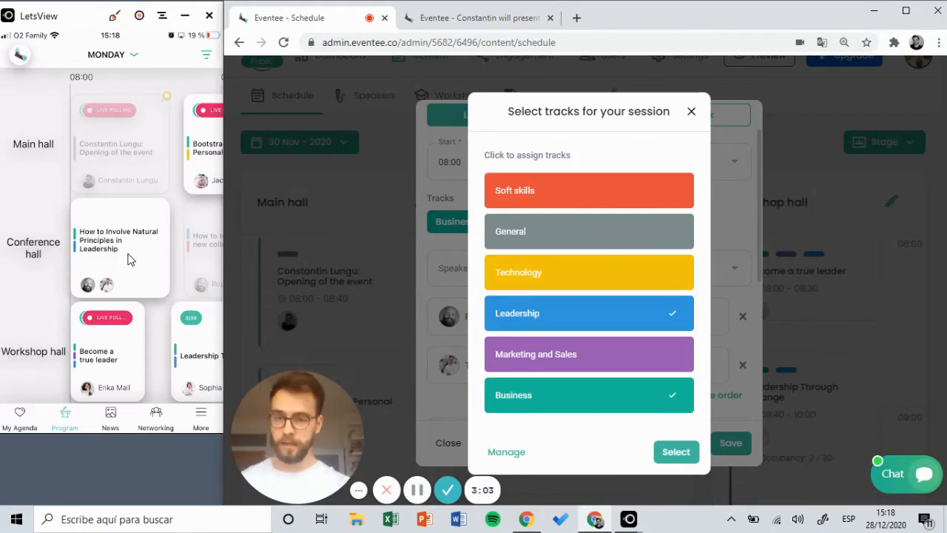
# - Add the "How to Involve Natural Principles in Leadership" session to favourites in the mobile app and view My Agenda
pyautogui.moveTo(127, 258); pyautogui.dragTo(21, 421)
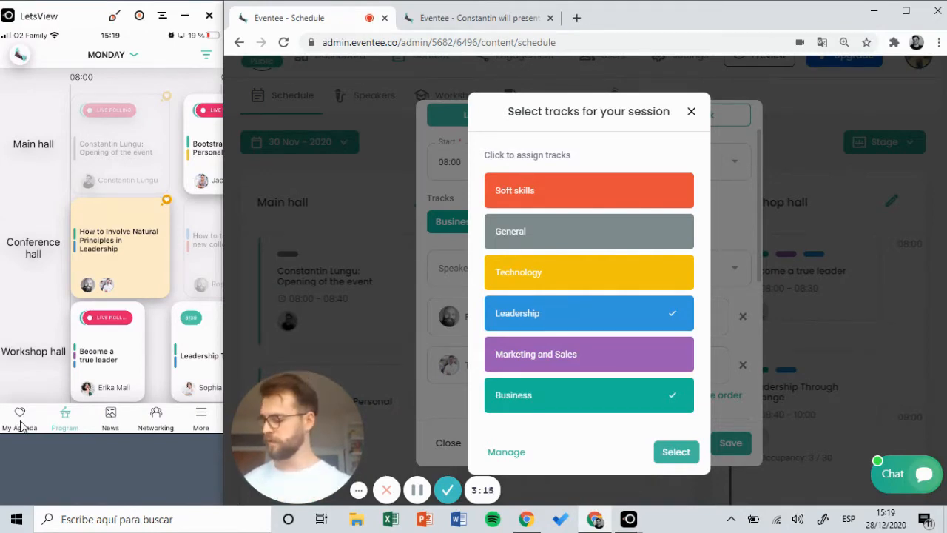
pyautogui.click(20, 422)
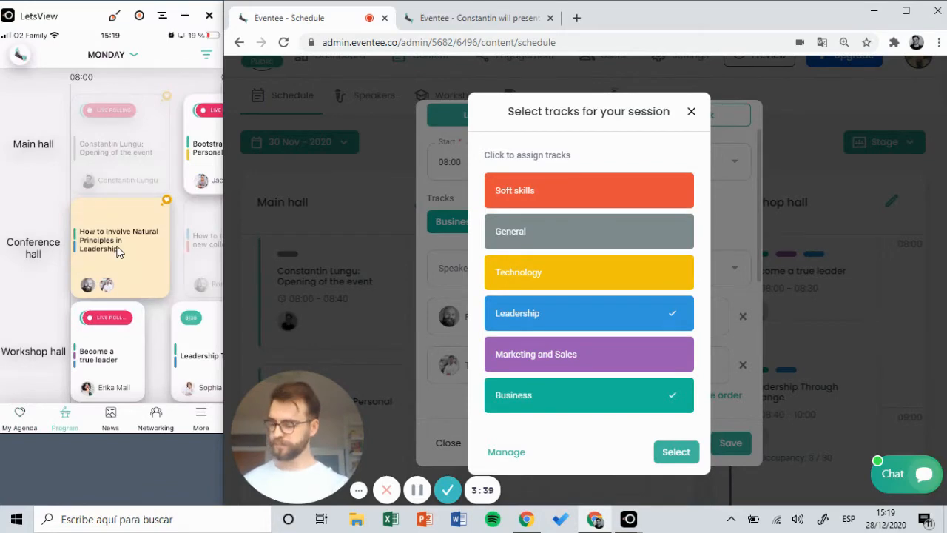
# - Close the track selection unchanged and look through the speakers available for the session without adding one
pyautogui.click(418, 185)
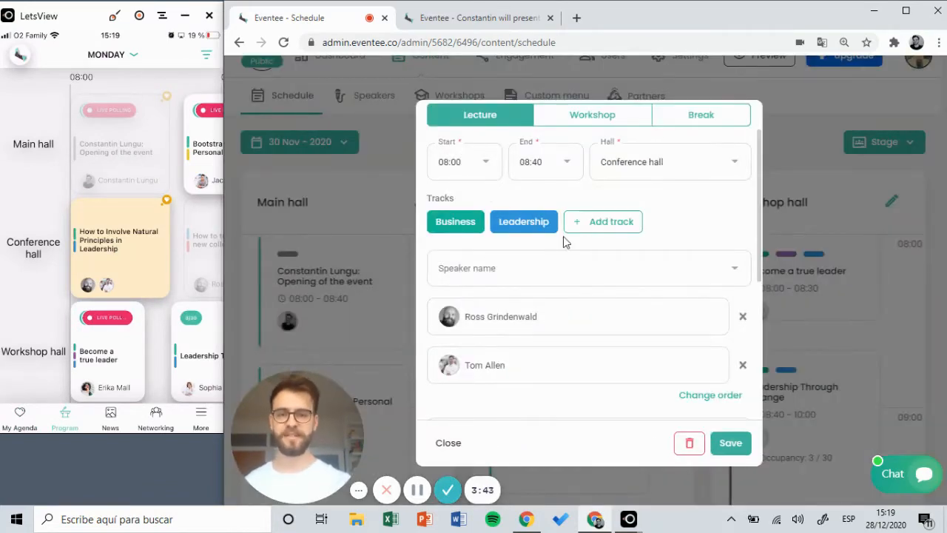
pyautogui.scroll(-1, 563, 236)
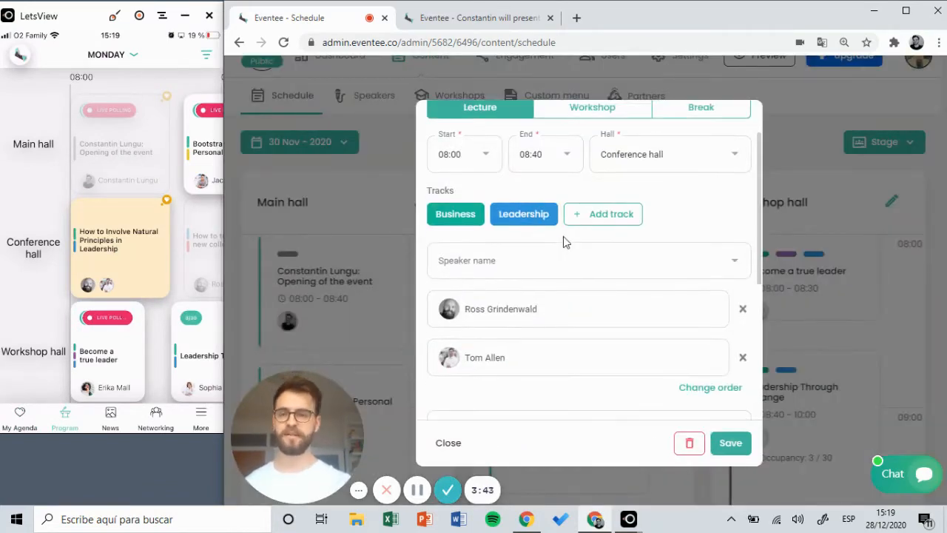
pyautogui.click(520, 245)
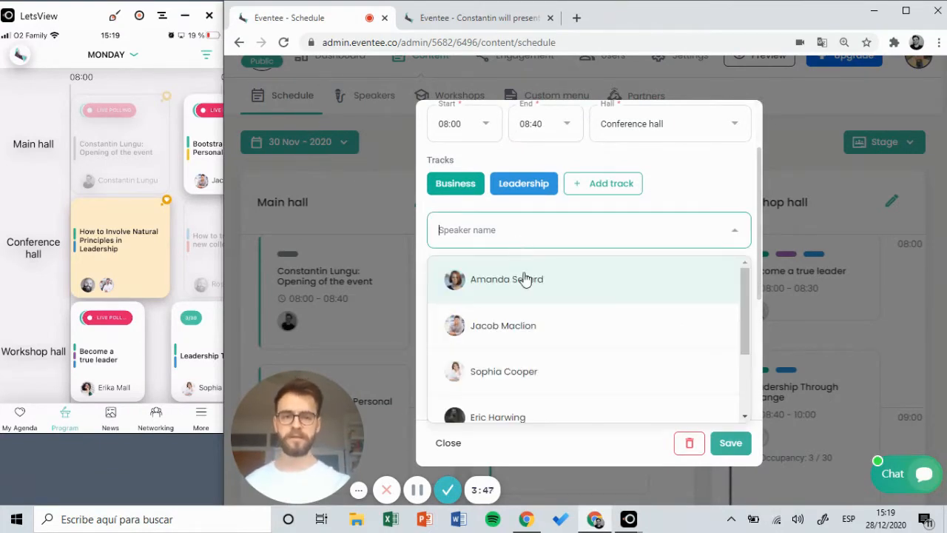
pyautogui.scroll(-2, 535, 345)
pyautogui.scroll(2, 535, 345)
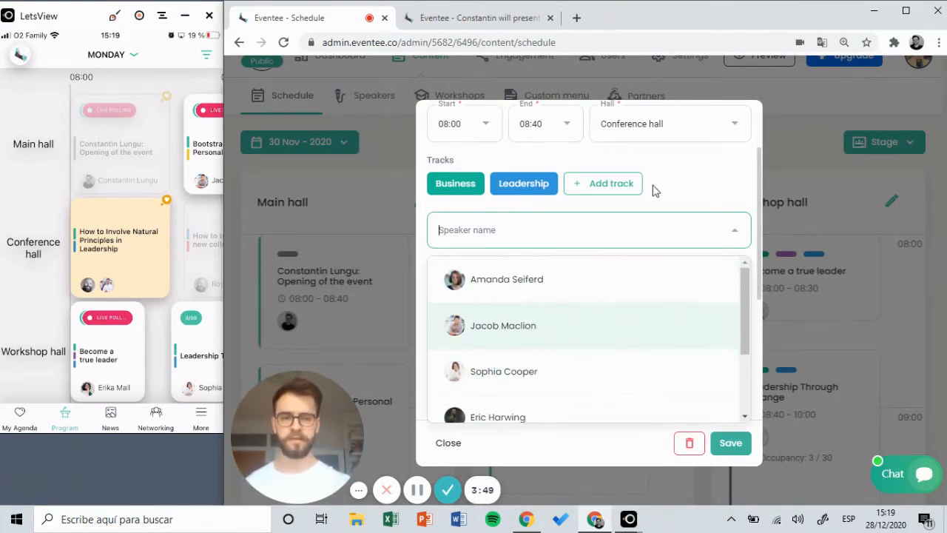
pyautogui.click(705, 178)
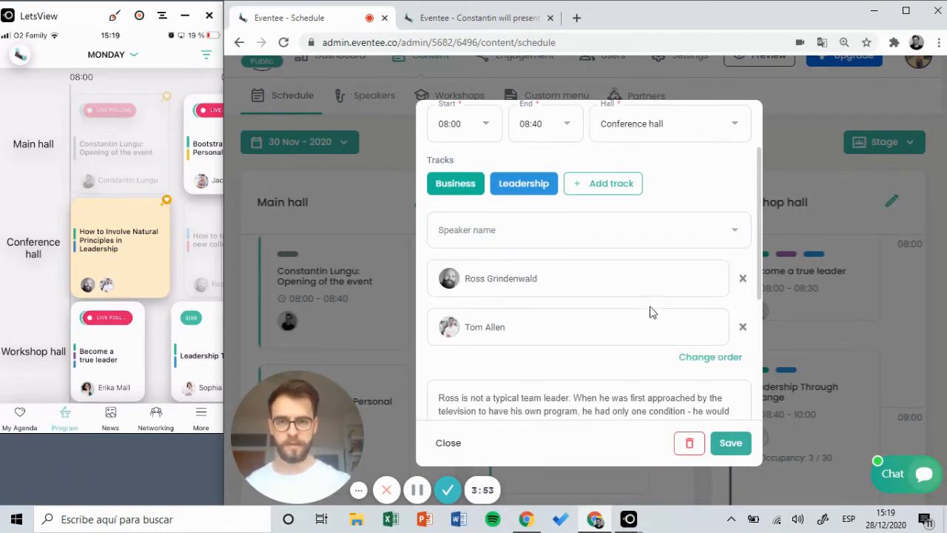
# - Review the session's description and virtual event fields, then close the session without saving
pyautogui.scroll(-2, 651, 311)
pyautogui.scroll(-3, 657, 313)
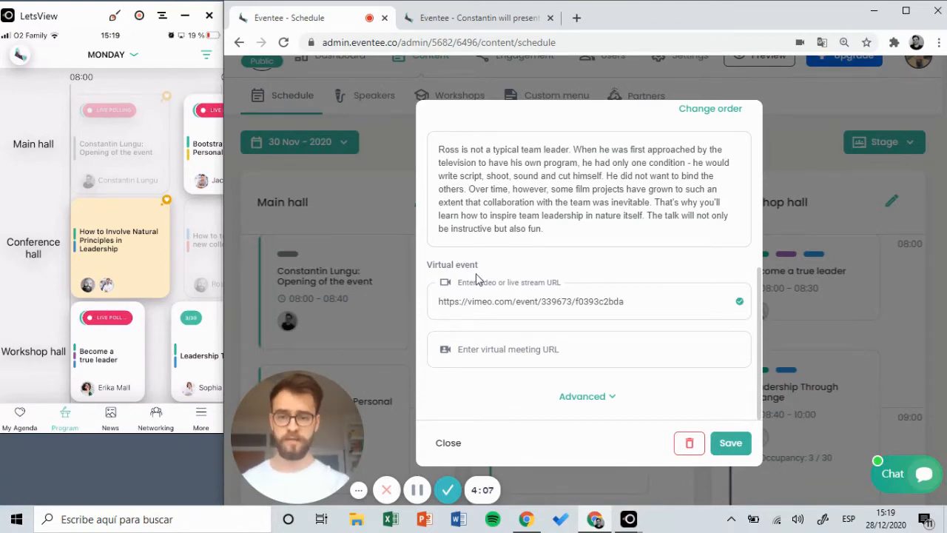
pyautogui.click(385, 213)
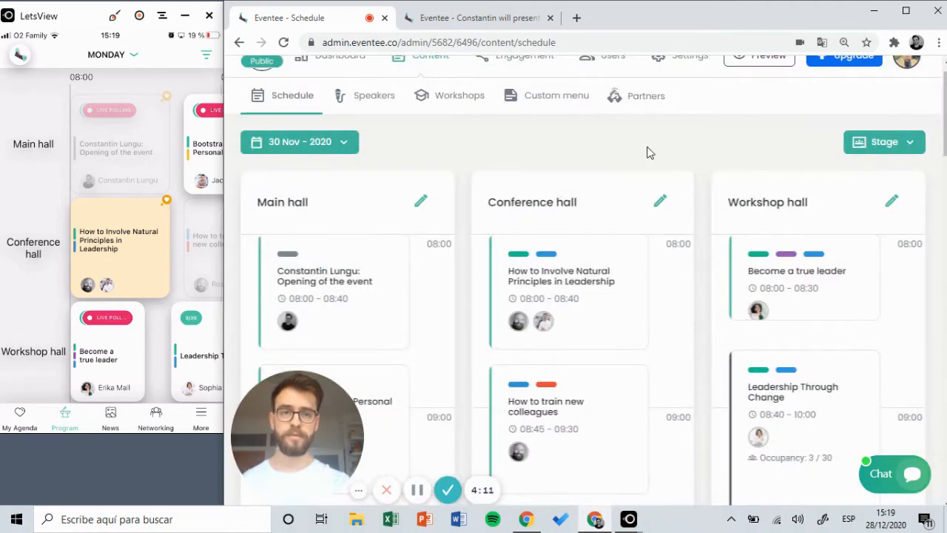
# - Examine the event's feature settings, including the Virtual event and Tracks options
pyautogui.scroll(1, 647, 153)
pyautogui.click(675, 87)
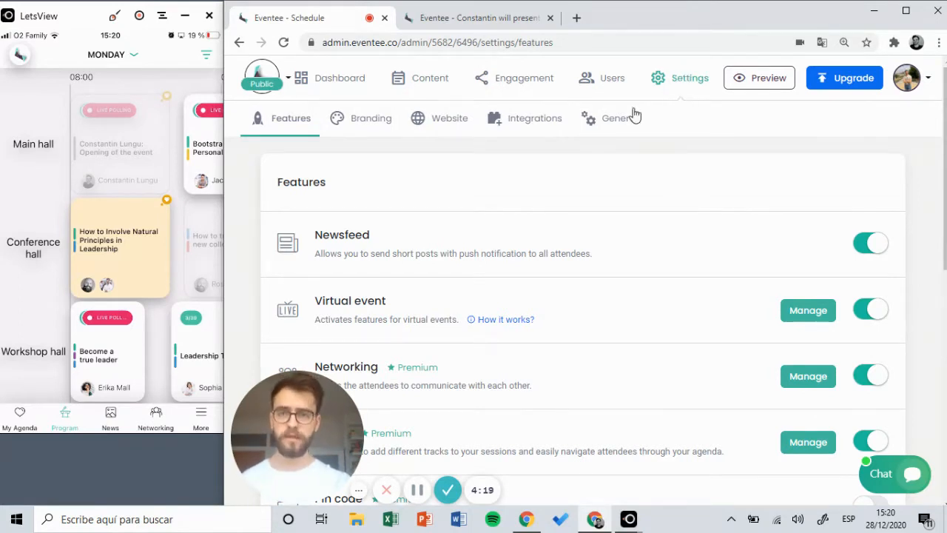
pyautogui.scroll(-2, 578, 243)
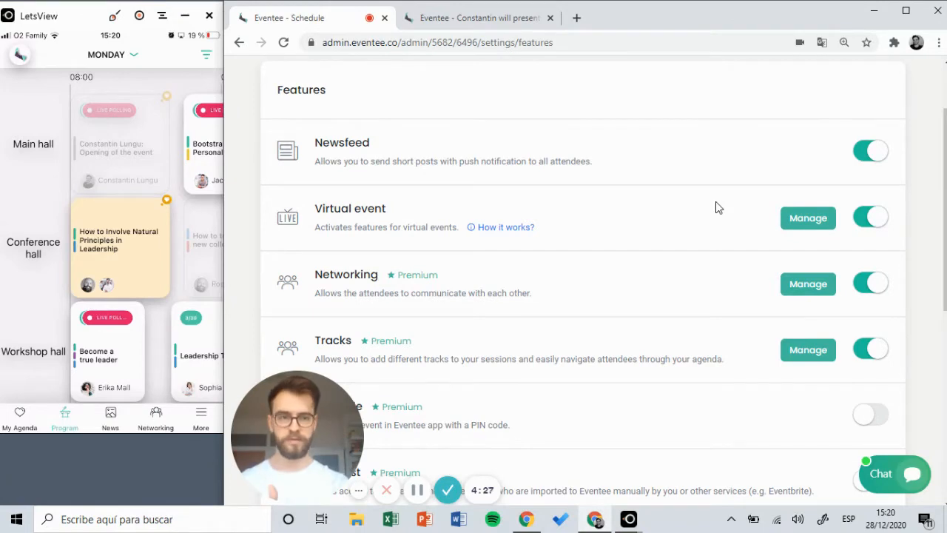
pyautogui.scroll(3, 592, 170)
# - Reopen the 08:00 Conference hall session to inspect its live stream and virtual meeting URL fields, and open the same session in the mobile app
pyautogui.click(424, 89)
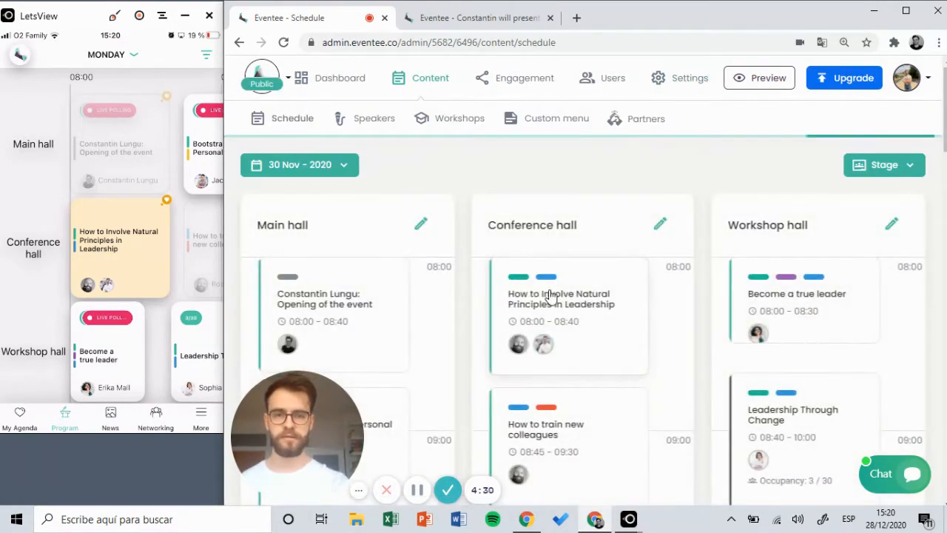
pyautogui.click(549, 292)
pyautogui.scroll(-5, 550, 294)
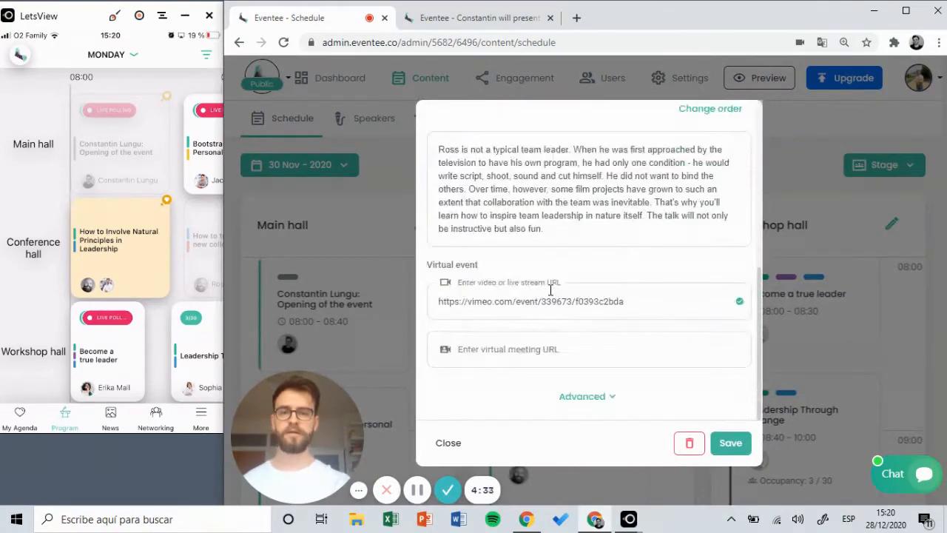
pyautogui.click(679, 304)
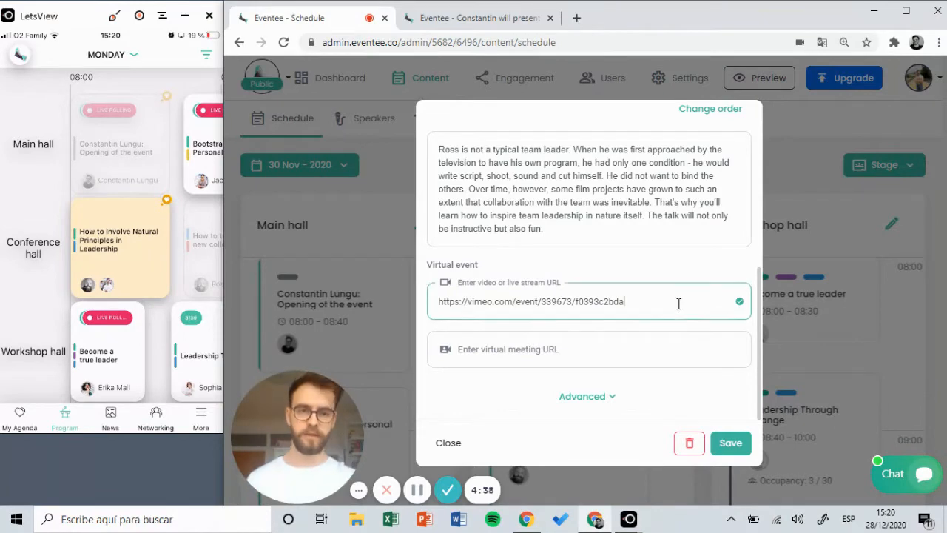
pyautogui.click(645, 348)
pyautogui.click(639, 310)
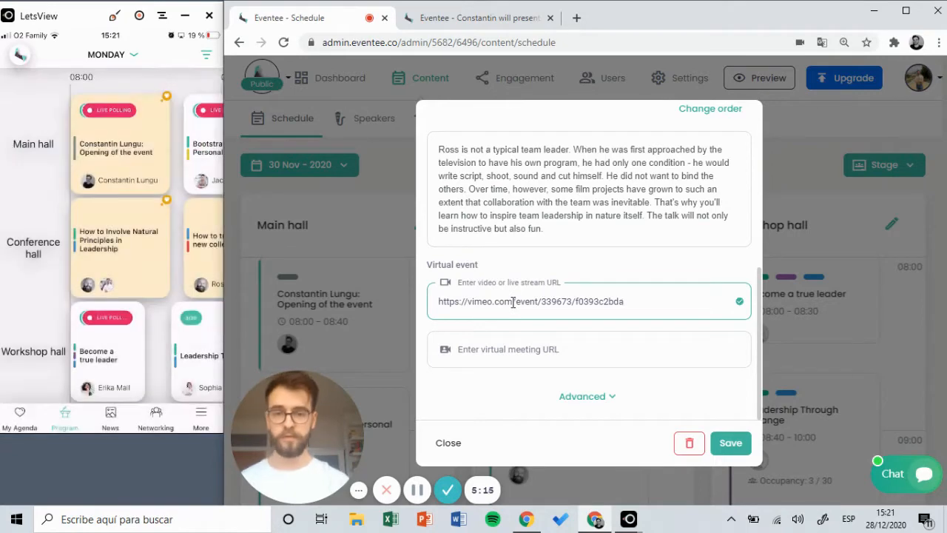
pyautogui.click(87, 247)
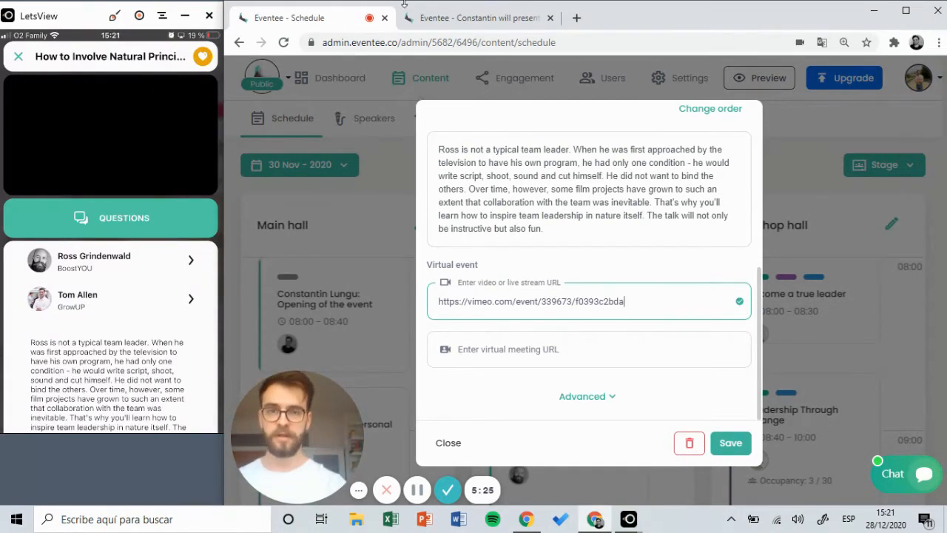
# - View the 08:00 Conference hall session and its stream on the public event website, then return to the website's schedule
pyautogui.click(451, 18)
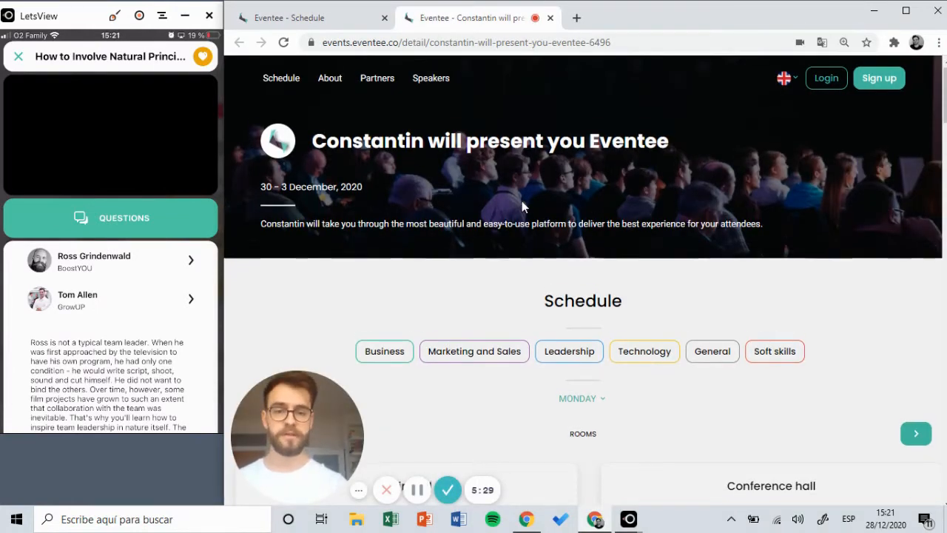
pyautogui.scroll(-1, 522, 203)
pyautogui.scroll(-2, 522, 206)
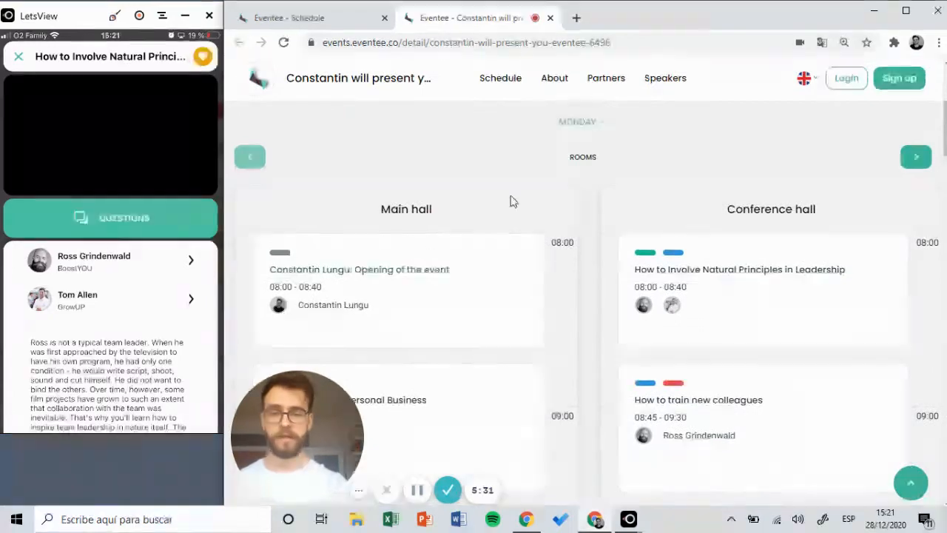
pyautogui.click(719, 271)
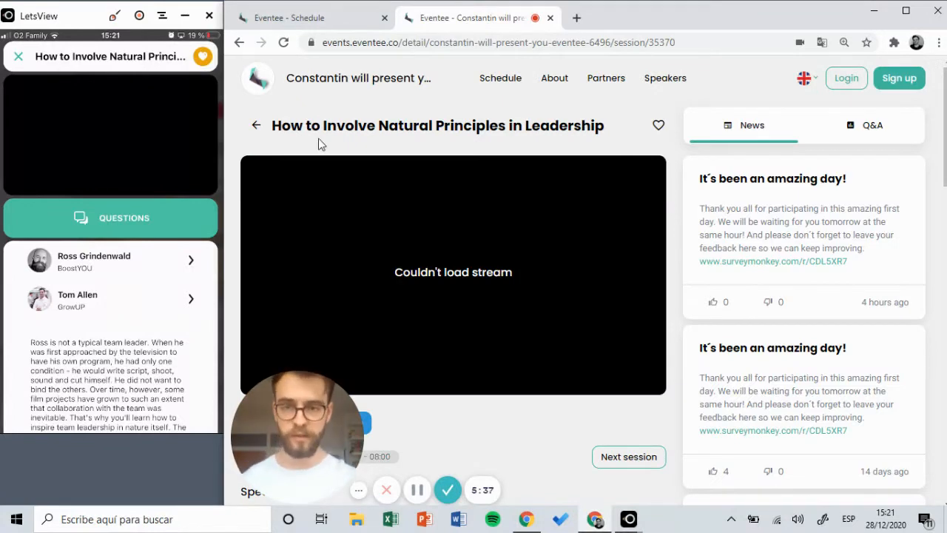
pyautogui.click(256, 127)
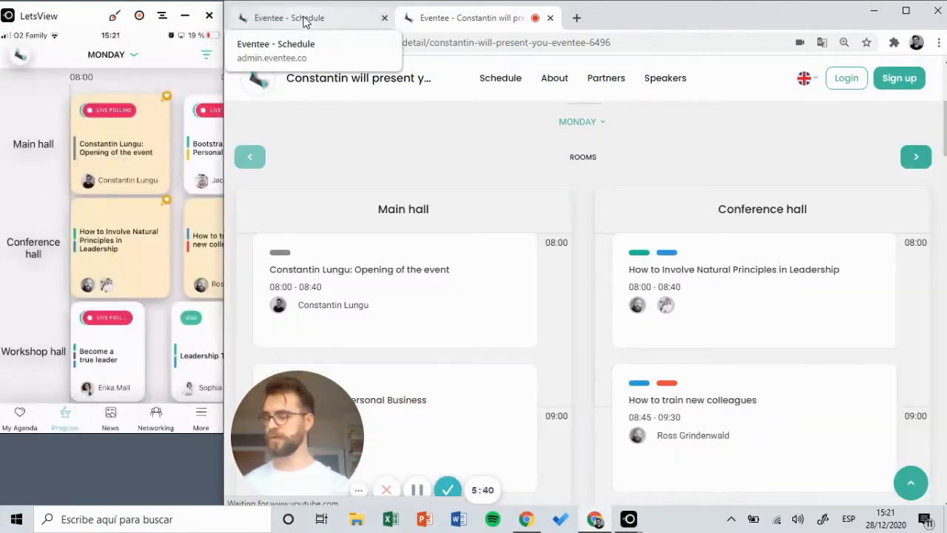
# - Back in the admin schedule, replace the open session with the 08:00 Main hall opening session and check its video in the mobile app
pyautogui.click(304, 19)
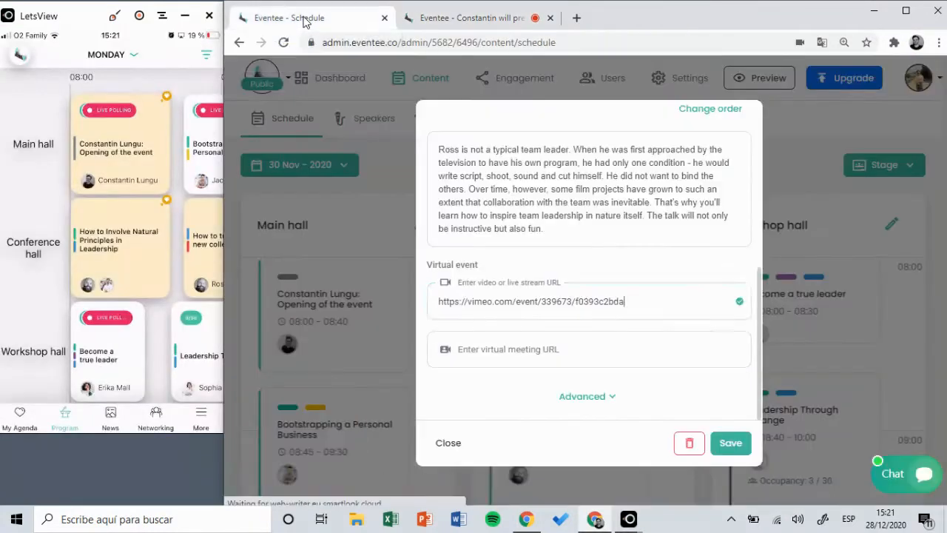
pyautogui.click(346, 235)
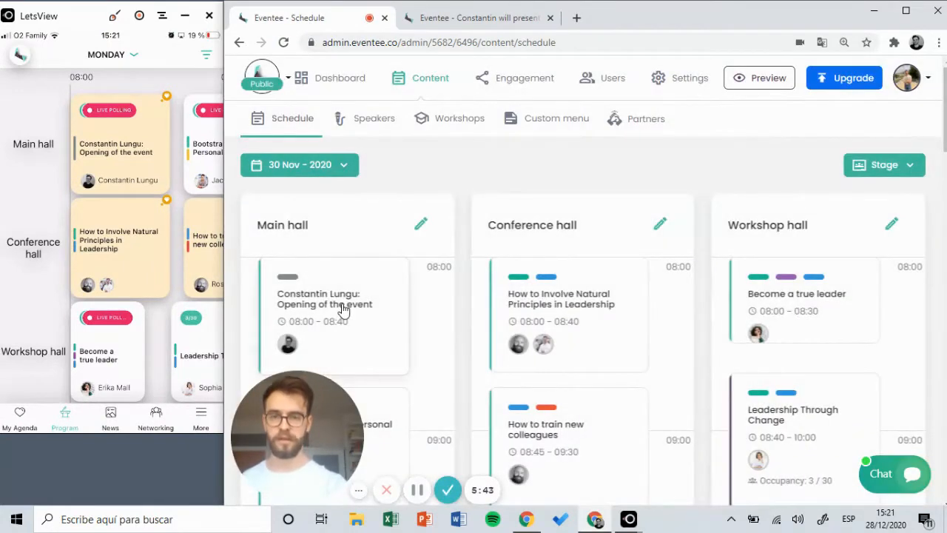
pyautogui.click(343, 306)
pyautogui.scroll(-5, 538, 300)
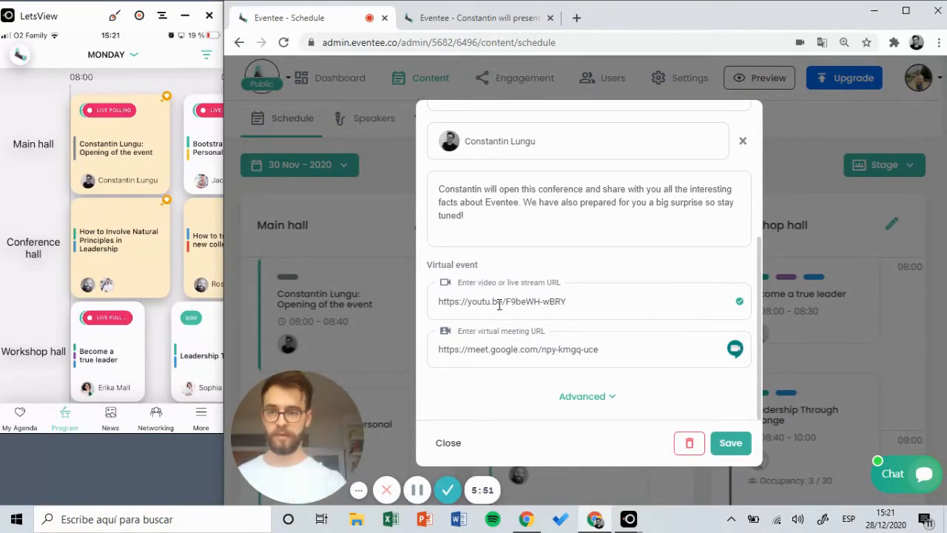
pyautogui.click(125, 125)
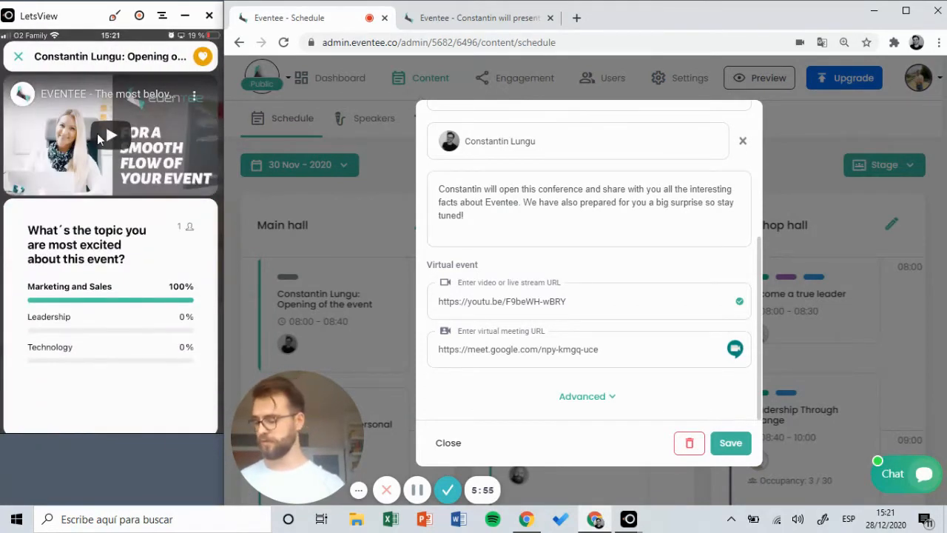
pyautogui.click(98, 138)
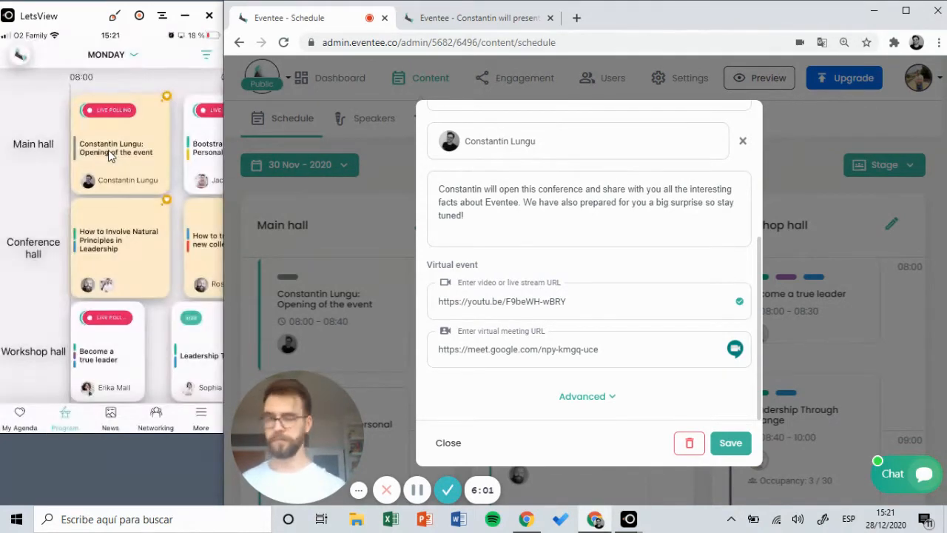
# - View the Main hall opening session's video, poll and Google Meet link on the public event website, then return to its schedule
pyautogui.click(470, 18)
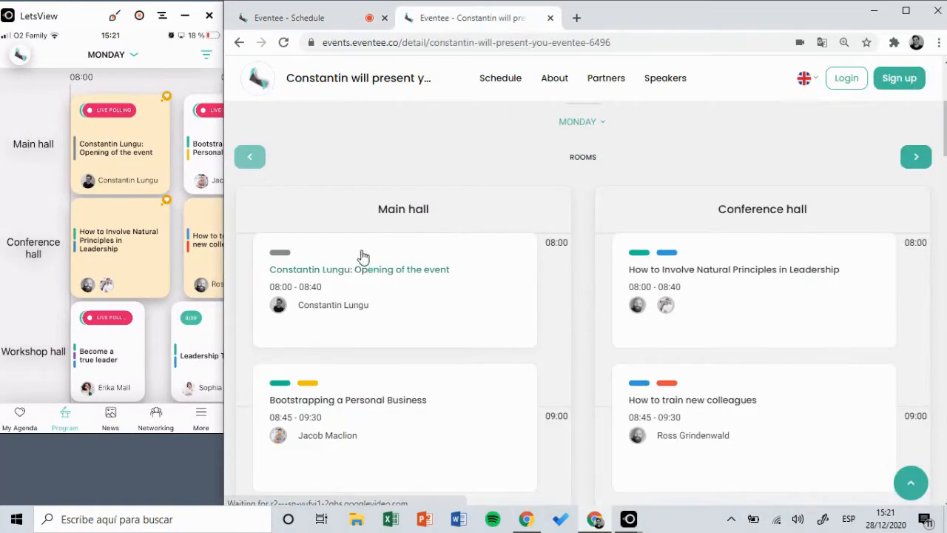
pyautogui.click(351, 271)
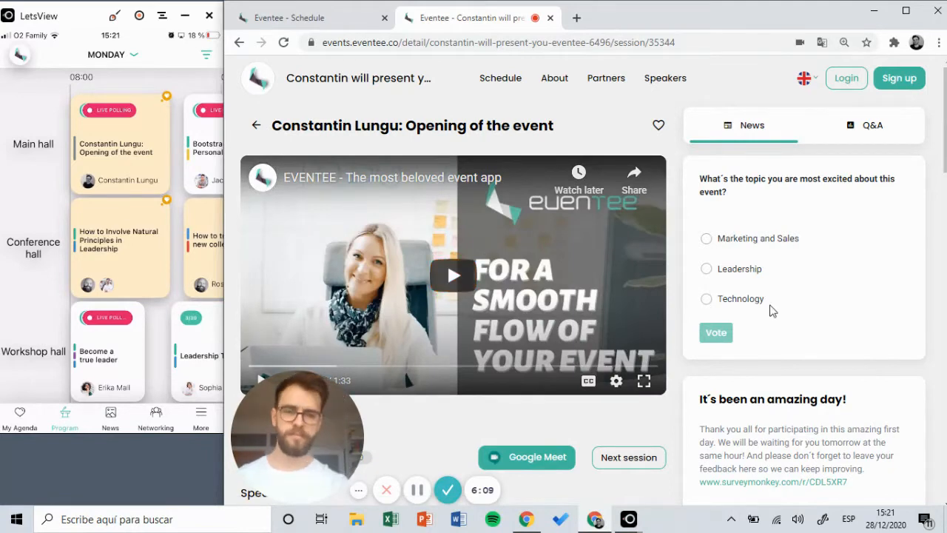
pyautogui.scroll(-2, 773, 311)
pyautogui.scroll(2, 772, 311)
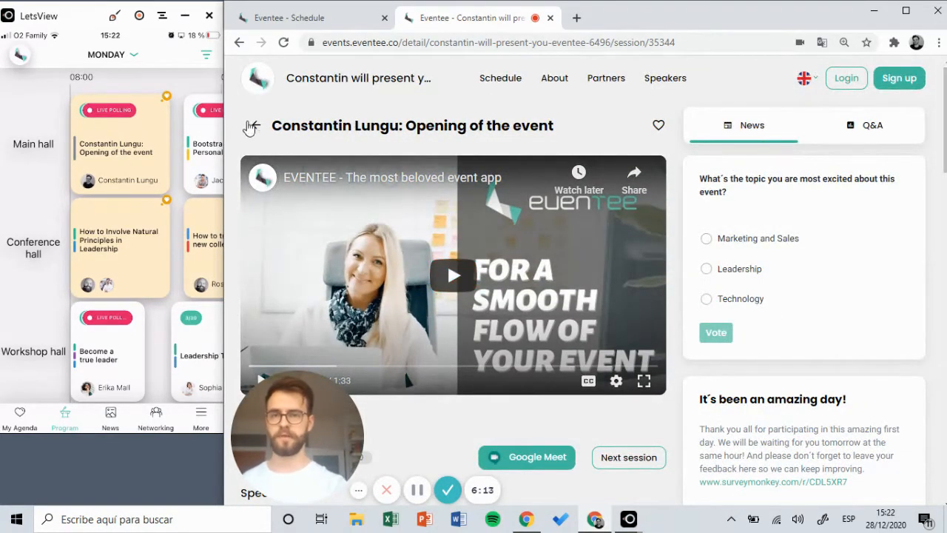
pyautogui.click(253, 127)
# - Back in the admin, review the opening session's type options and its virtual meeting URL
pyautogui.click(312, 18)
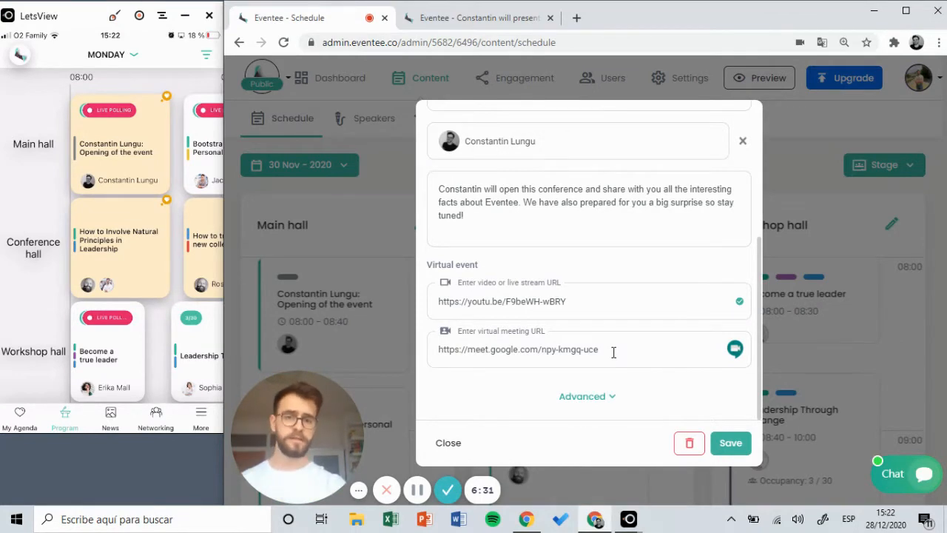
pyautogui.scroll(5, 614, 352)
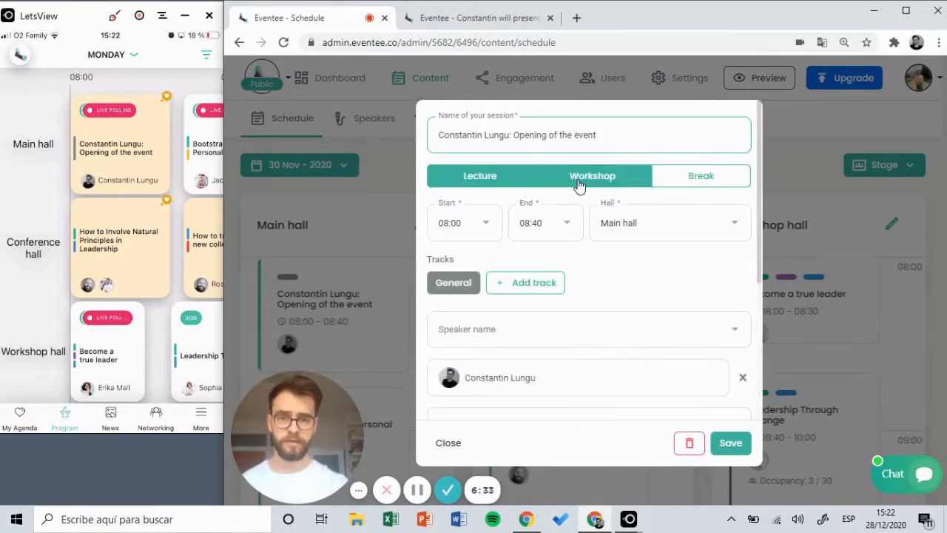
pyautogui.scroll(-5, 605, 311)
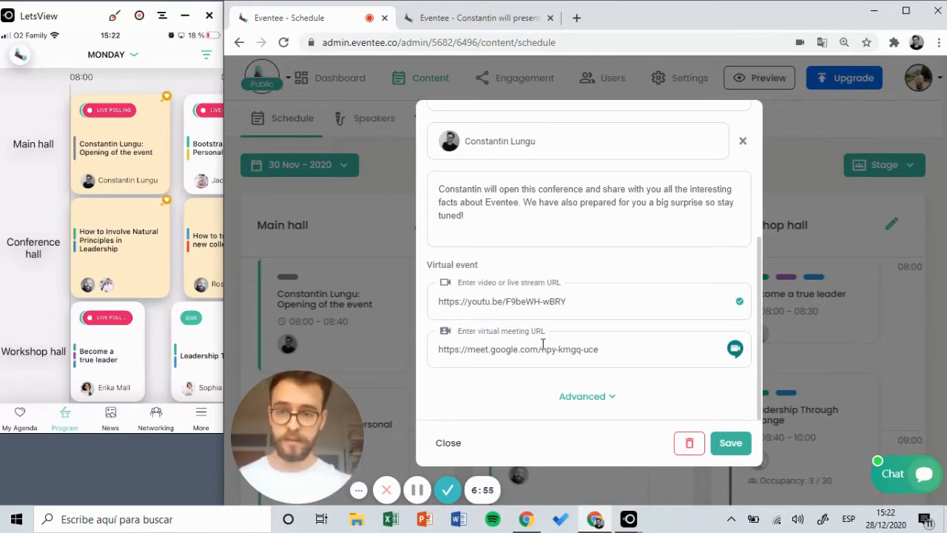
# - Open the Main hall opening session in the mobile app and inspect its polls and Google Meet join options
pyautogui.click(140, 158)
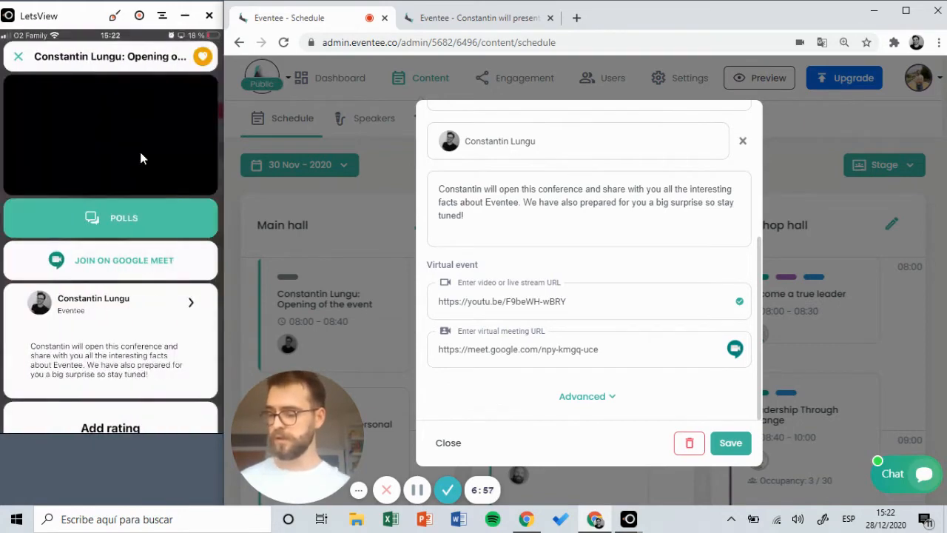
pyautogui.scroll(-3, 143, 157)
pyautogui.scroll(-3, 142, 158)
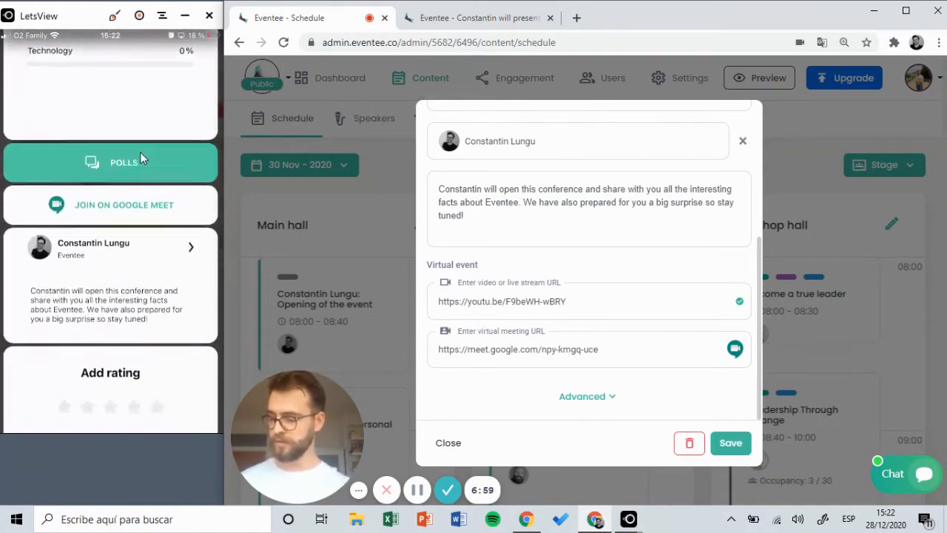
pyautogui.click(97, 199)
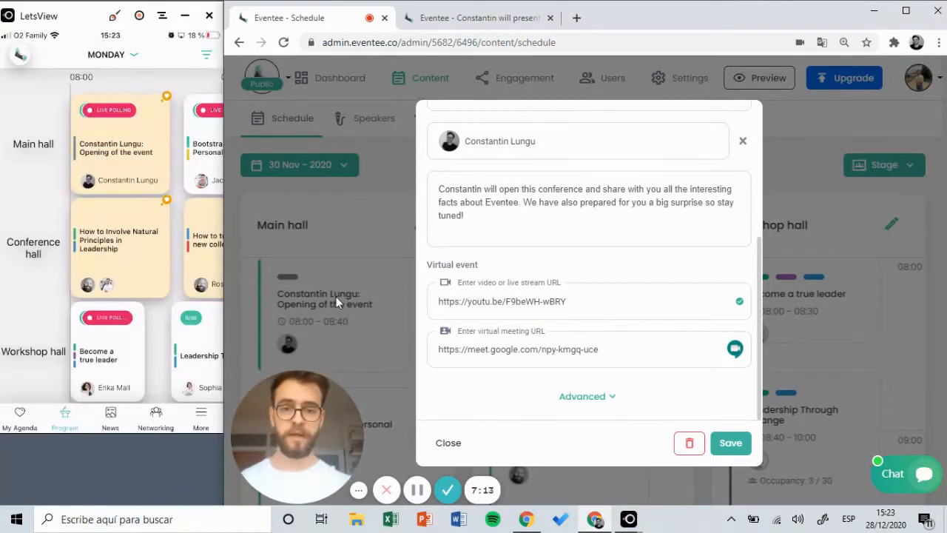
# - Show the opening session's advanced options with the attendee file upload, then close the session without saving
pyautogui.click(584, 398)
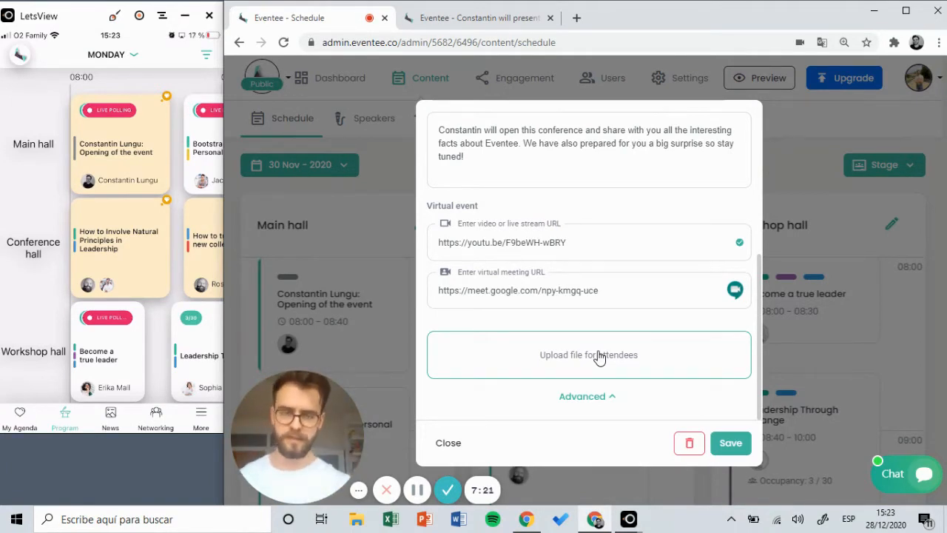
pyautogui.click(376, 195)
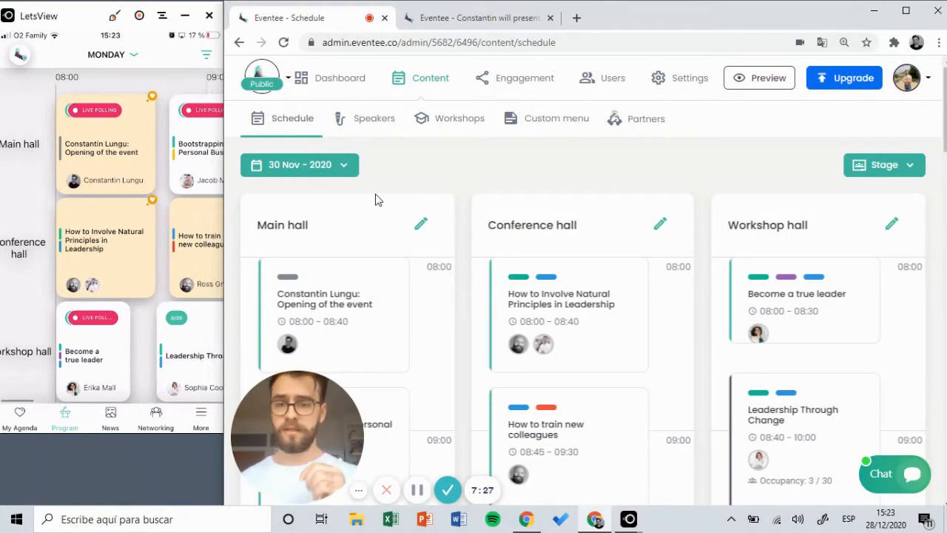
# - Look over the 30 Nov - 2020 schedule and the list of event days, keeping the same day selected
pyautogui.scroll(-1, 471, 210)
pyautogui.scroll(-1, 471, 210)
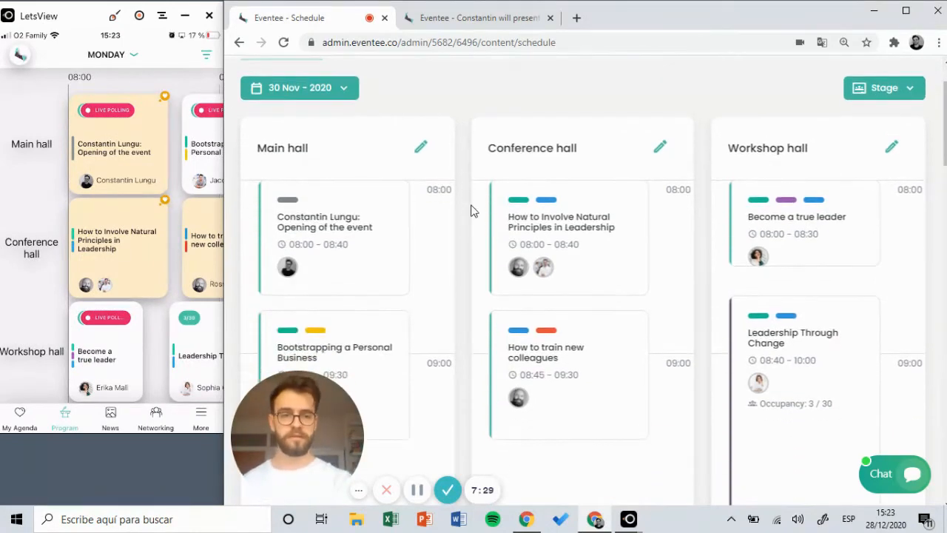
pyautogui.scroll(2, 471, 210)
pyautogui.click(337, 167)
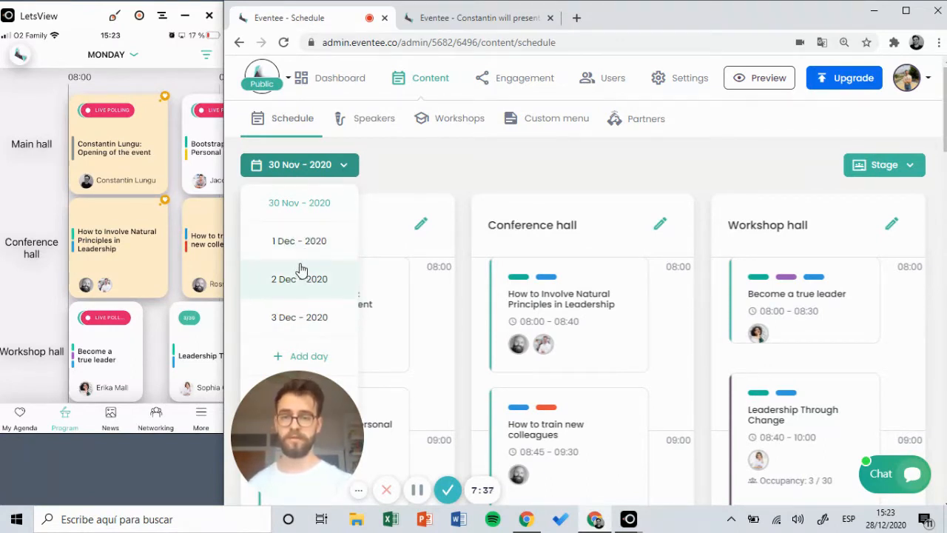
pyautogui.click(469, 151)
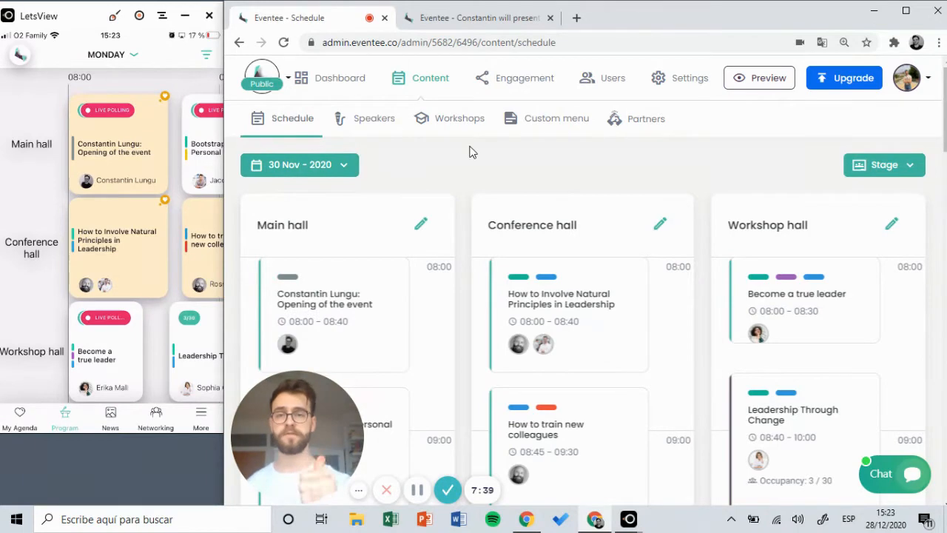
# - Open the event's speaker list and review the fields for creating a speaker, then close the form without adding one
pyautogui.click(370, 132)
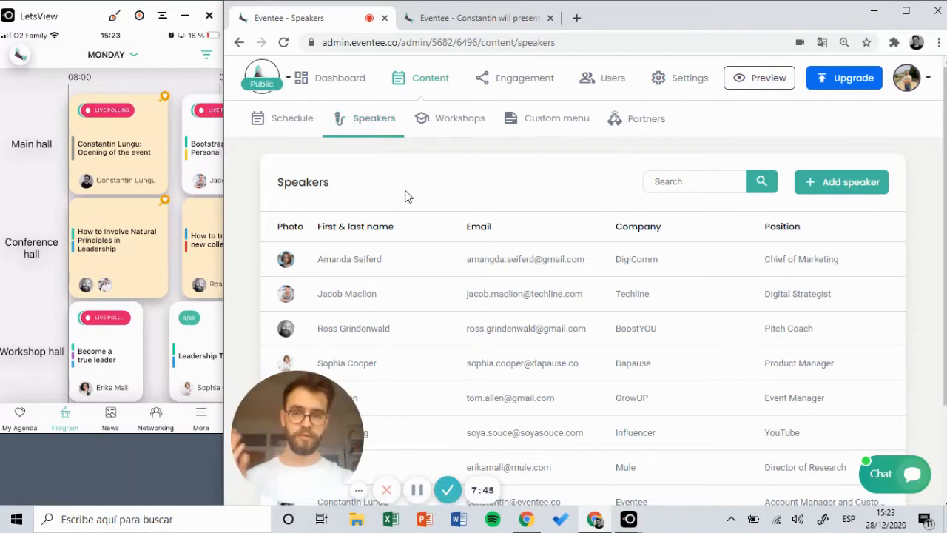
pyautogui.click(828, 188)
pyautogui.scroll(-2, 803, 318)
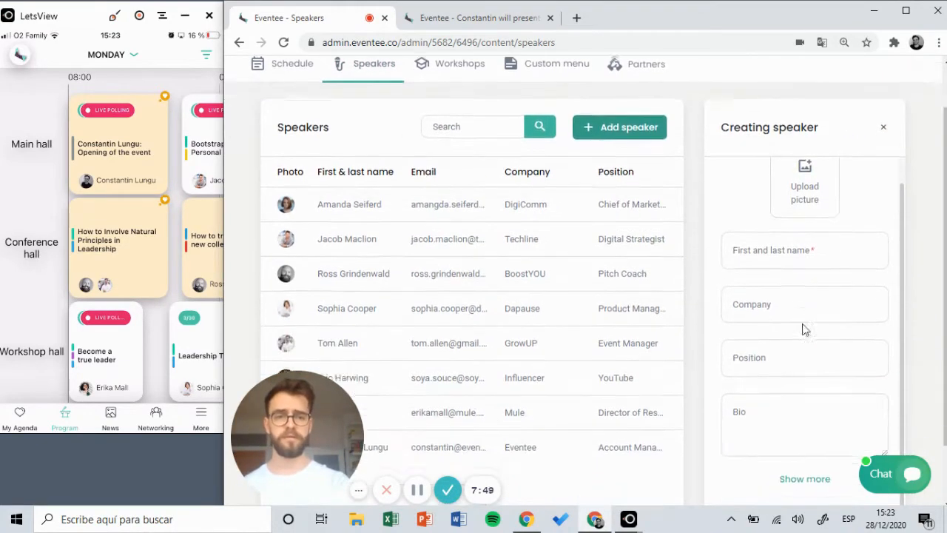
pyautogui.scroll(2, 804, 323)
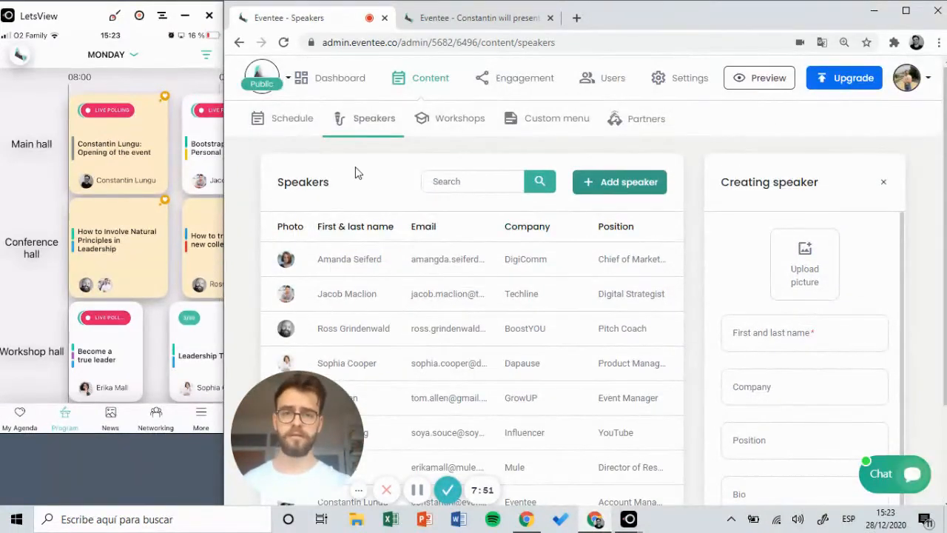
pyautogui.click(884, 182)
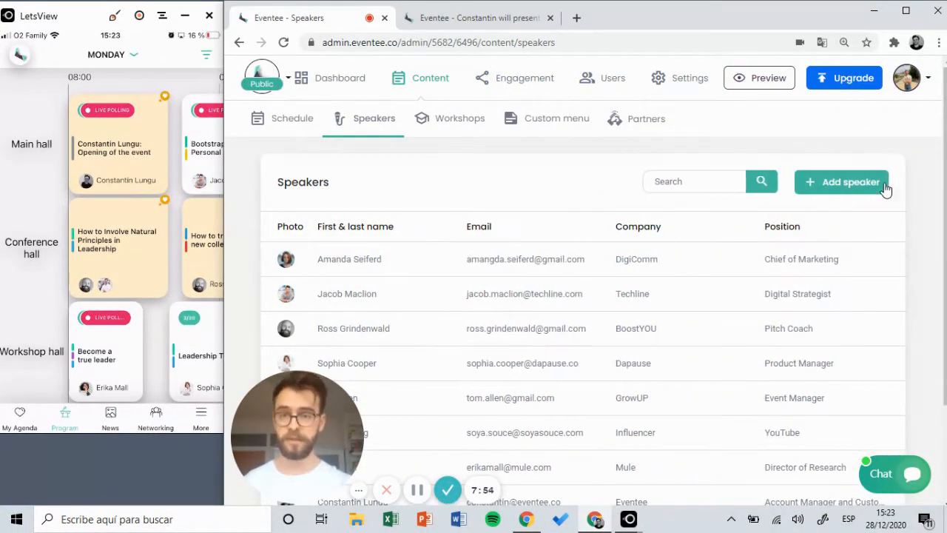
# - Open the first speaker in the list and examine the full profile, including bio, contact details, social links, country and language
pyautogui.click(382, 260)
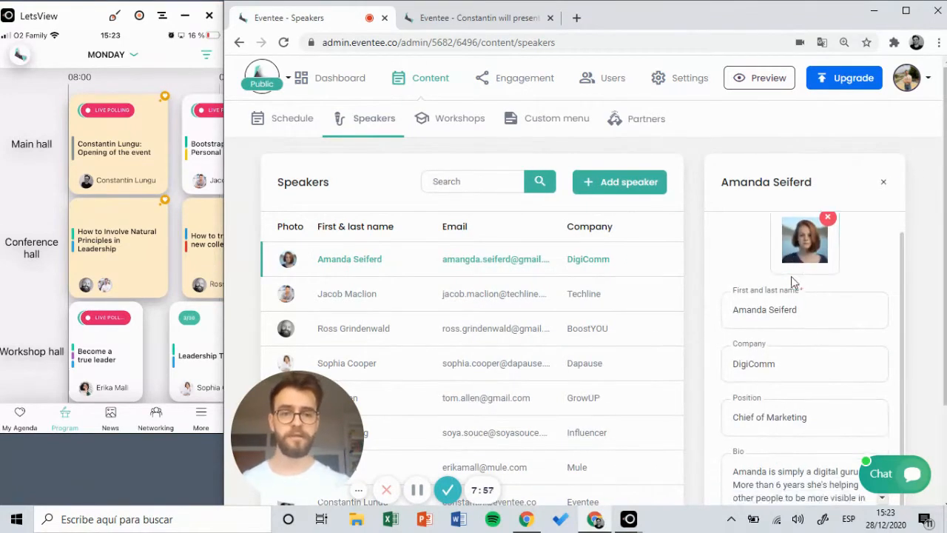
pyautogui.scroll(-3, 792, 281)
pyautogui.scroll(-1, 792, 281)
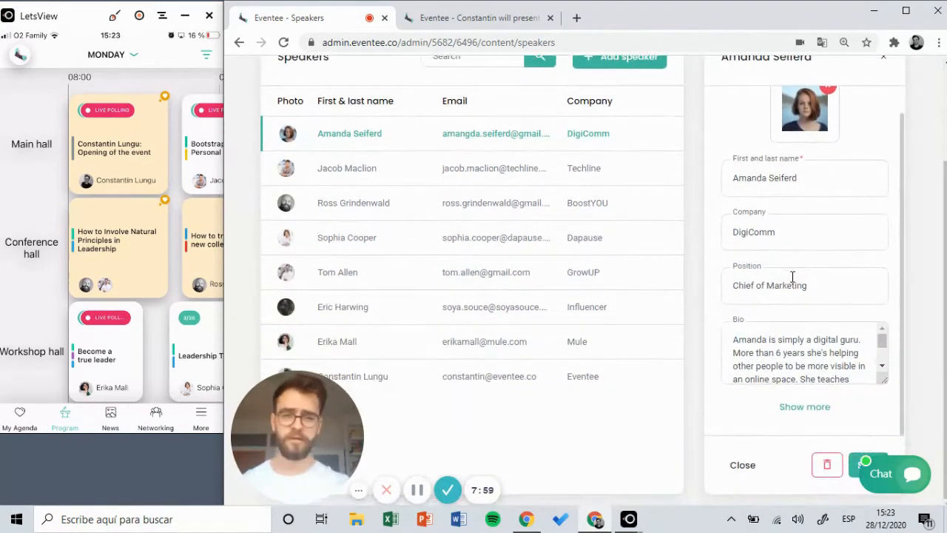
pyautogui.click(800, 408)
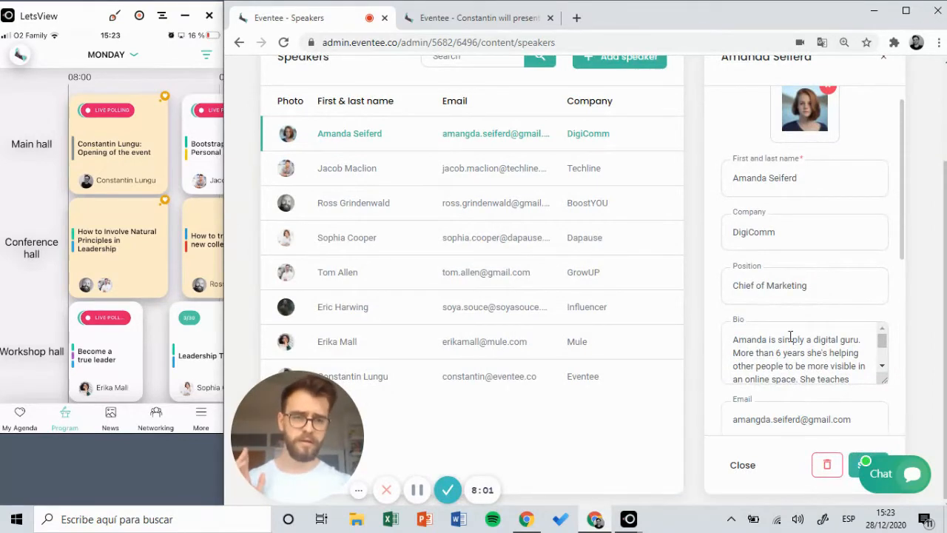
pyautogui.scroll(-4, 789, 333)
pyautogui.scroll(-4, 791, 339)
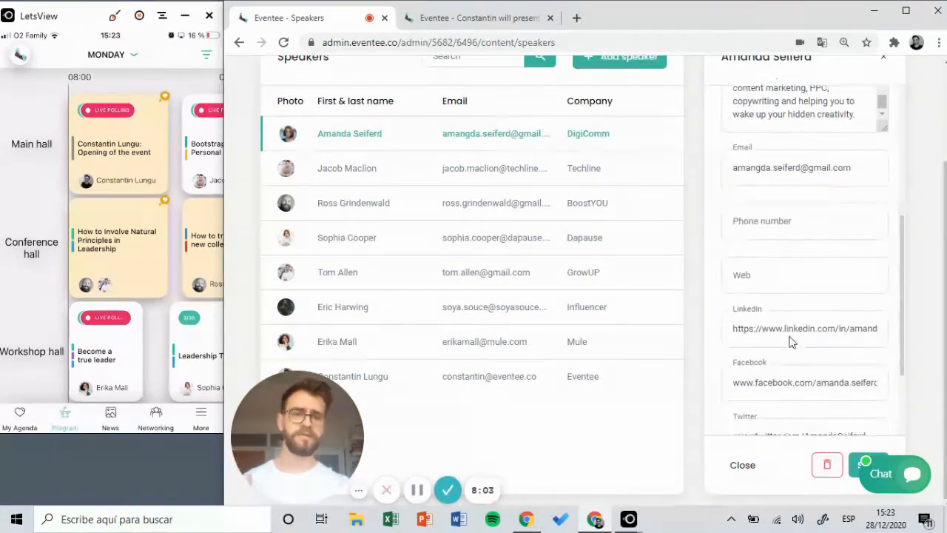
pyautogui.scroll(8, 790, 342)
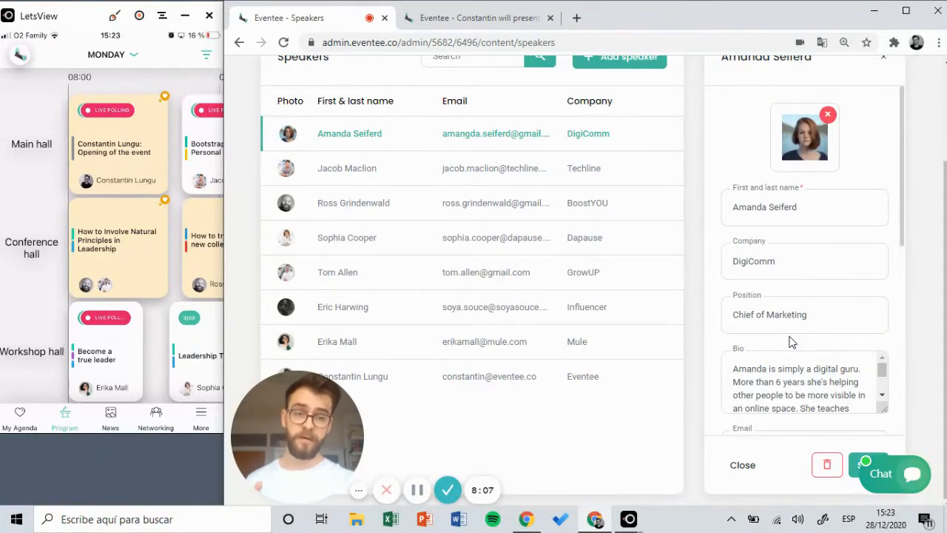
pyautogui.scroll(-8, 791, 340)
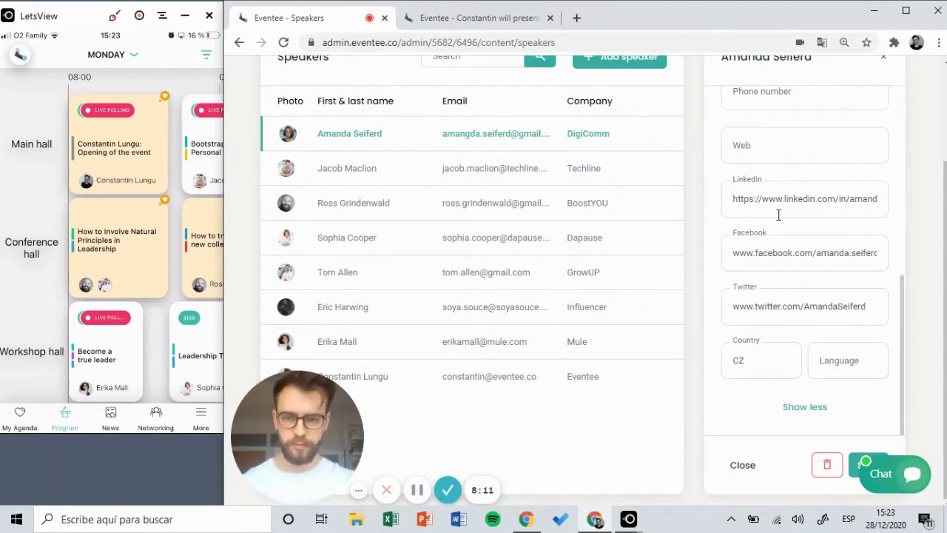
# - In the mobile app, view the profile of the first speaker in the 08:00 Conference hall session
pyautogui.scroll(3, 778, 215)
pyautogui.scroll(2, 779, 215)
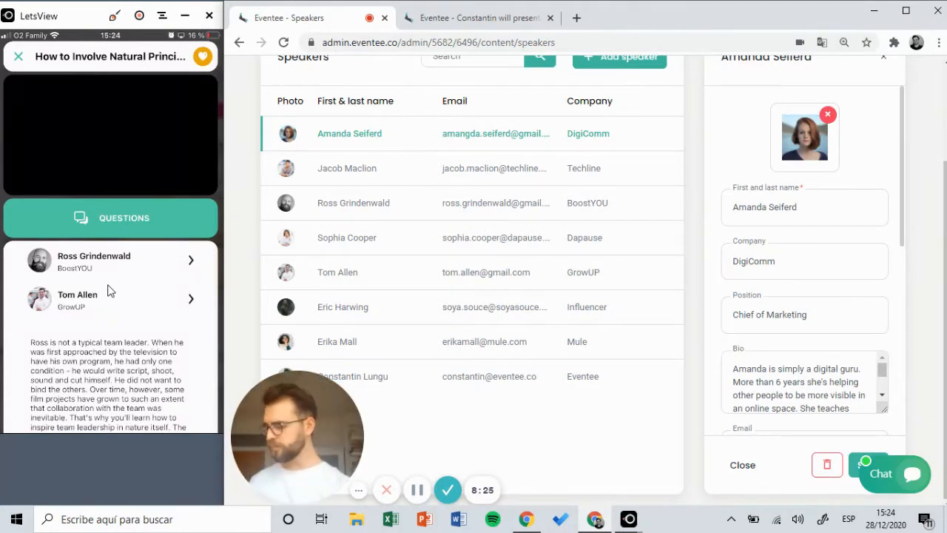
pyautogui.click(64, 259)
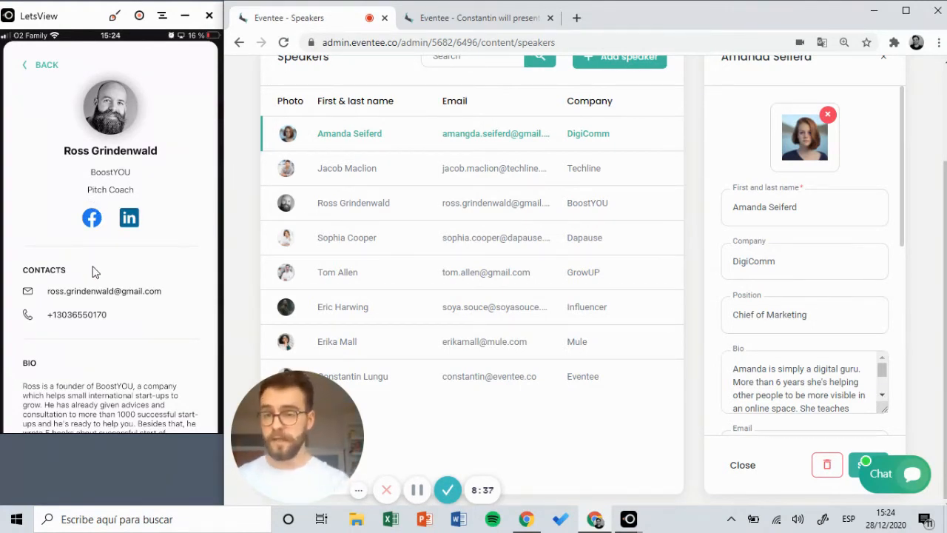
# - Check the speaker's contact e-mail in the mobile app, and look through the public event page down to its speaker cards
pyautogui.click(92, 291)
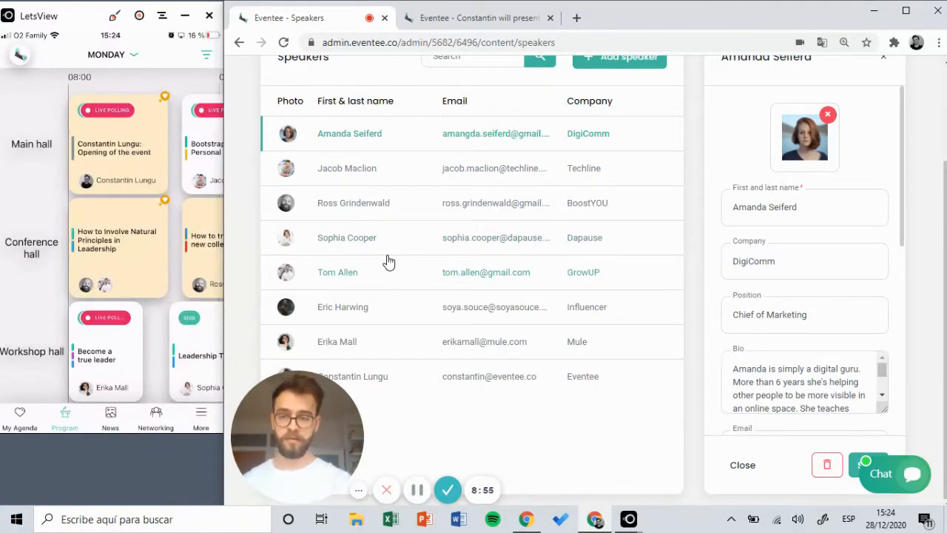
pyautogui.scroll(2, 388, 260)
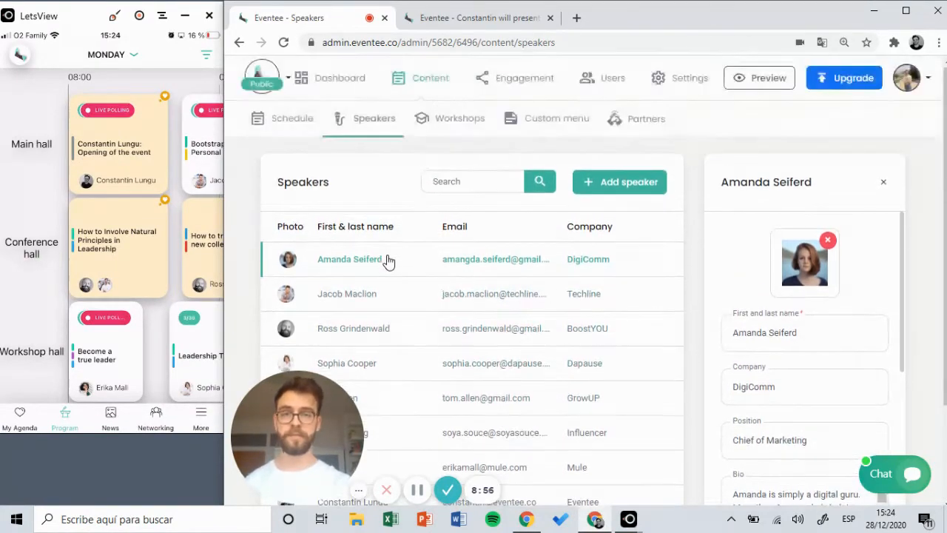
pyautogui.click(450, 29)
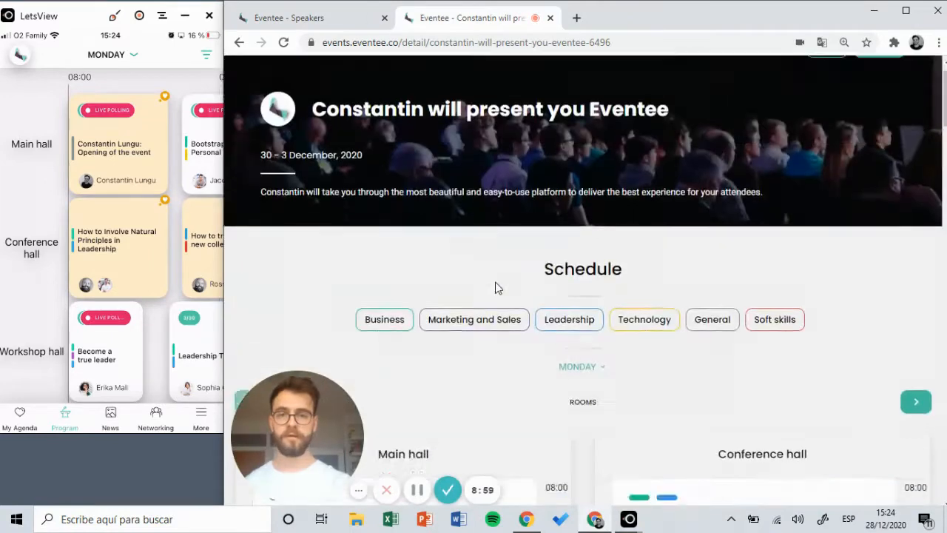
pyautogui.scroll(-15, 498, 288)
pyautogui.scroll(-20, 497, 289)
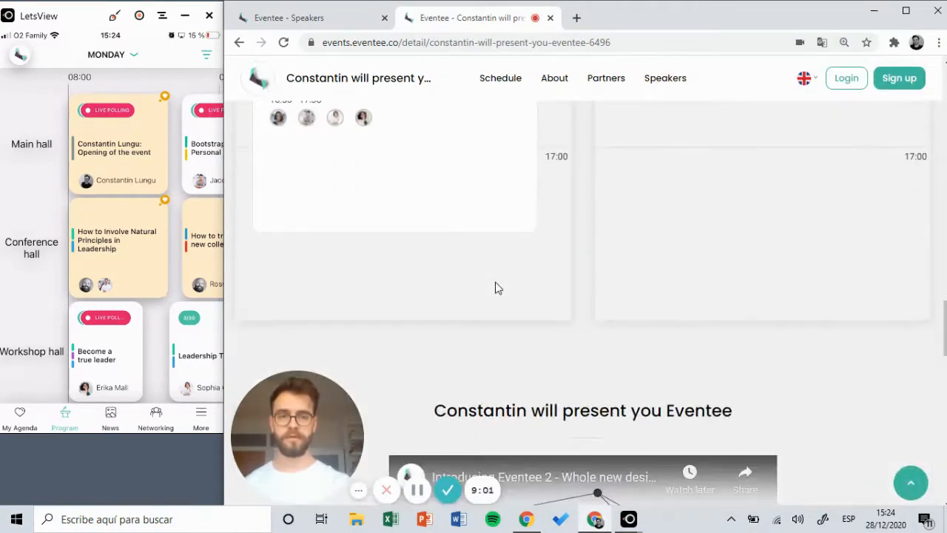
pyautogui.scroll(-5, 496, 288)
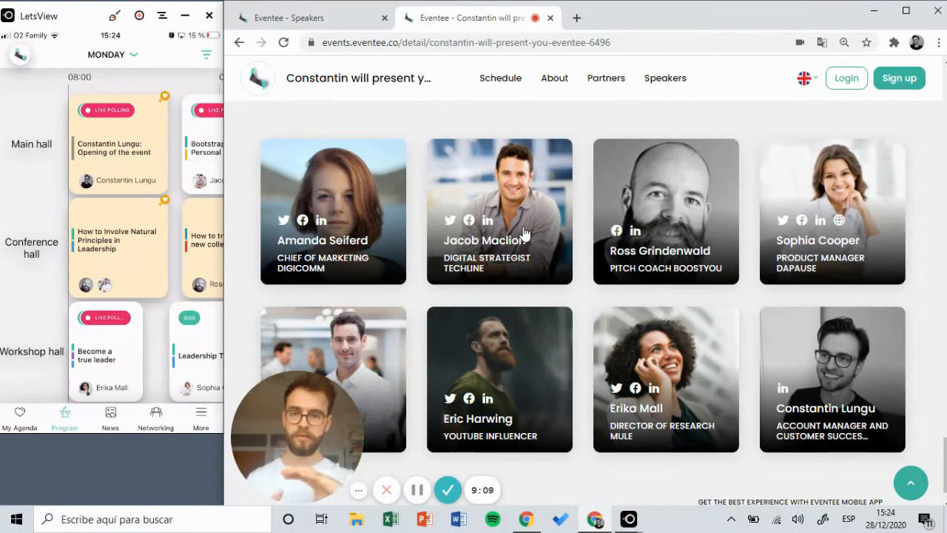
# - View the public profiles of the BoostYOU pitch coach and the Eventee account manager, closing each one
pyautogui.click(661, 212)
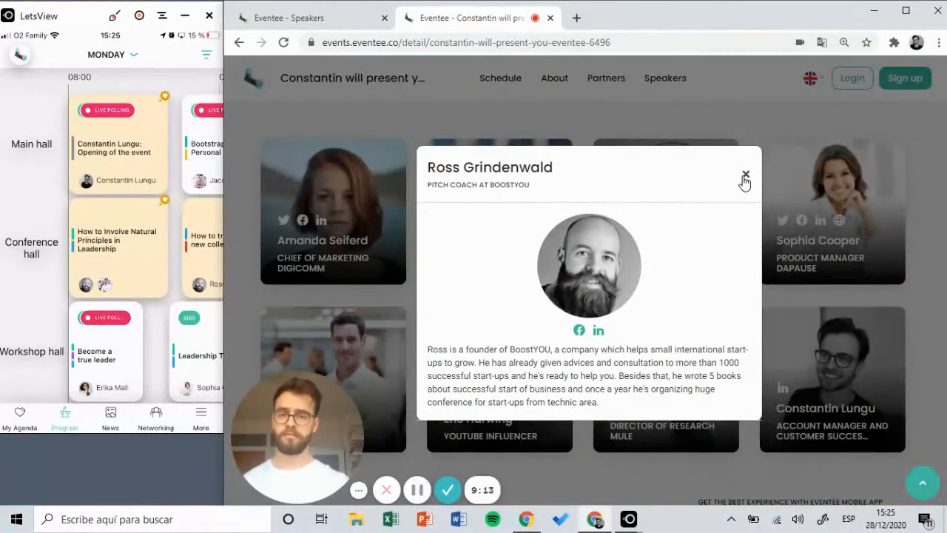
pyautogui.click(745, 176)
pyautogui.click(809, 339)
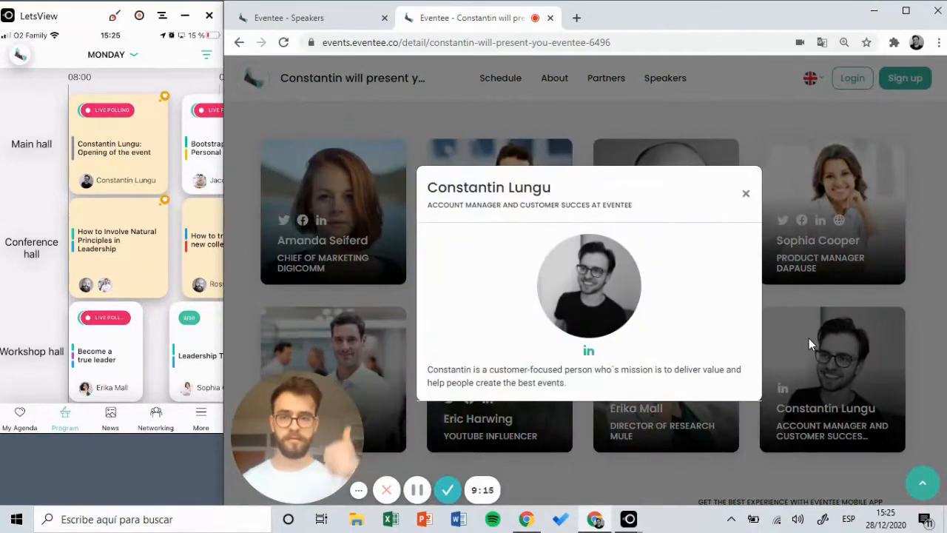
pyautogui.click(746, 195)
pyautogui.scroll(10, 554, 206)
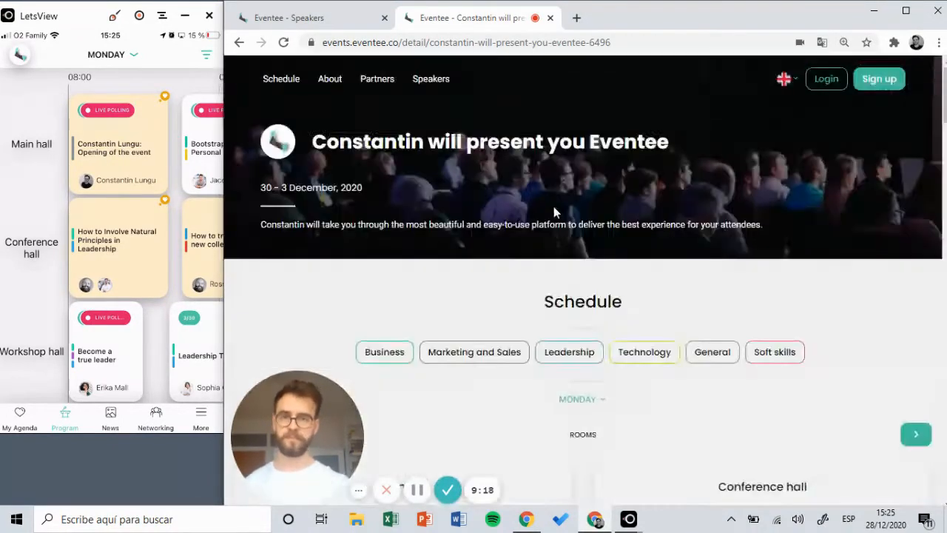
# - Back in the event administration, review the Workshops list with its halls and occupancy, checking it against the 30 Nov - 2020 schedule
pyautogui.click(308, 19)
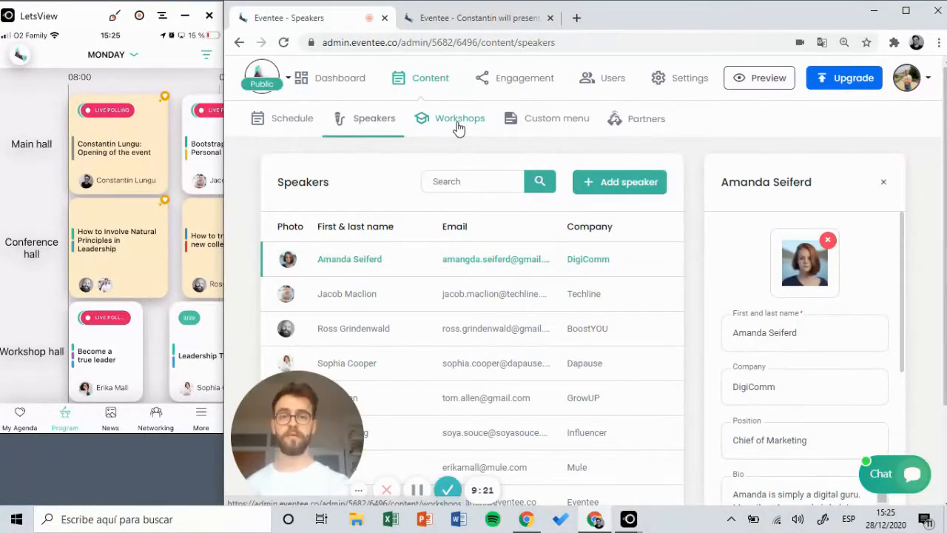
pyautogui.click(459, 122)
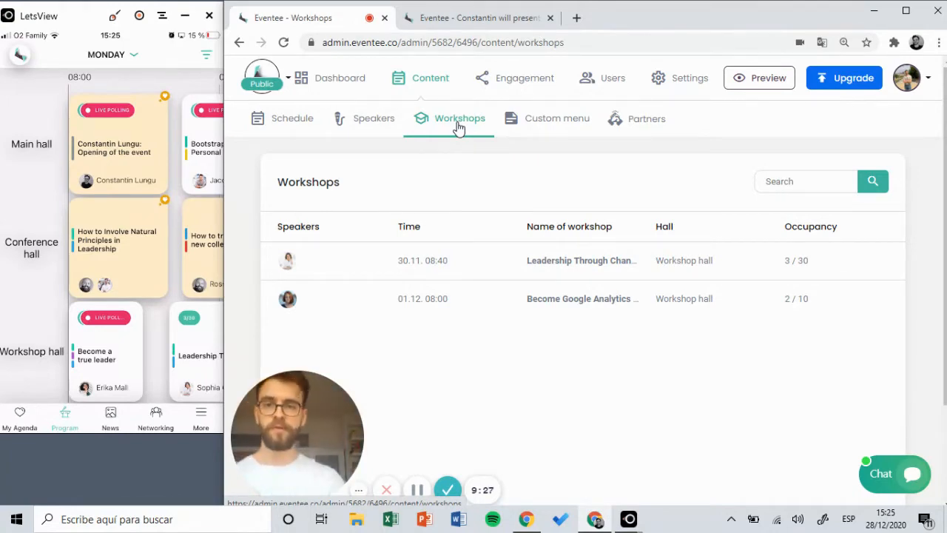
pyautogui.click(280, 125)
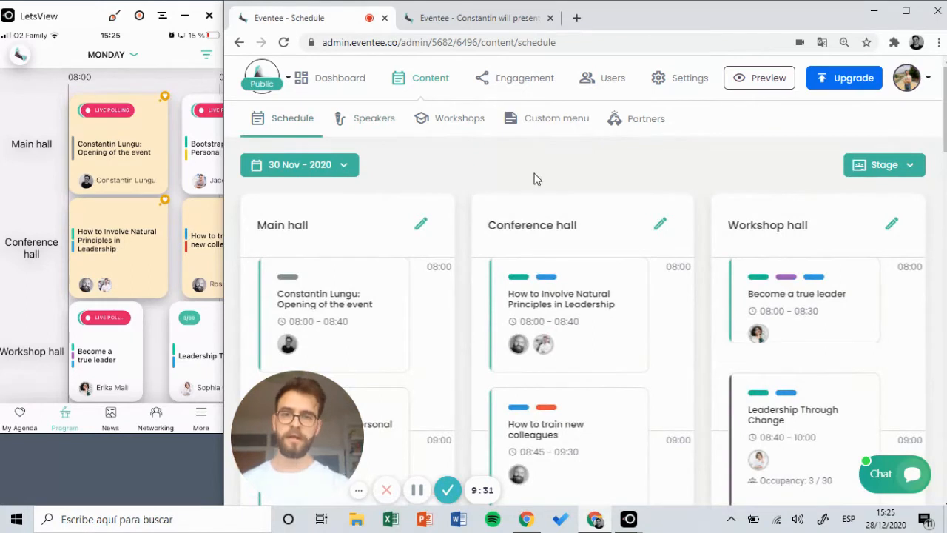
pyautogui.click(448, 122)
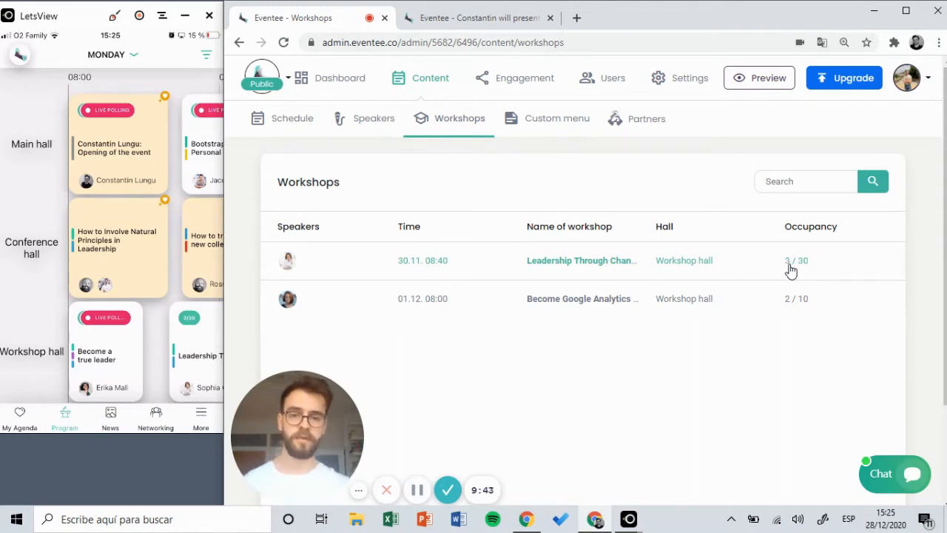
# - Open the Leadership Through Change workshop and examine its attendee bookings and booking management options
pyautogui.click(599, 261)
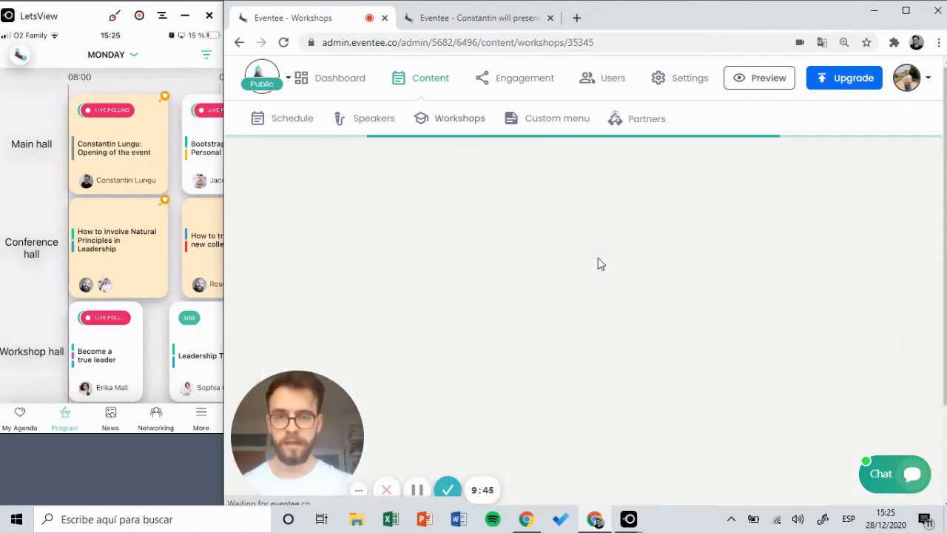
pyautogui.scroll(-2, 600, 264)
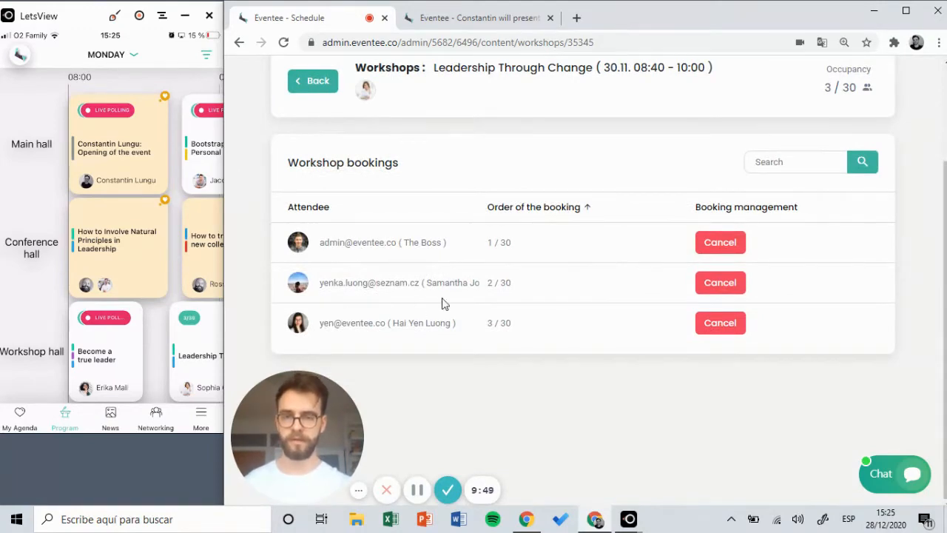
pyautogui.scroll(2, 501, 311)
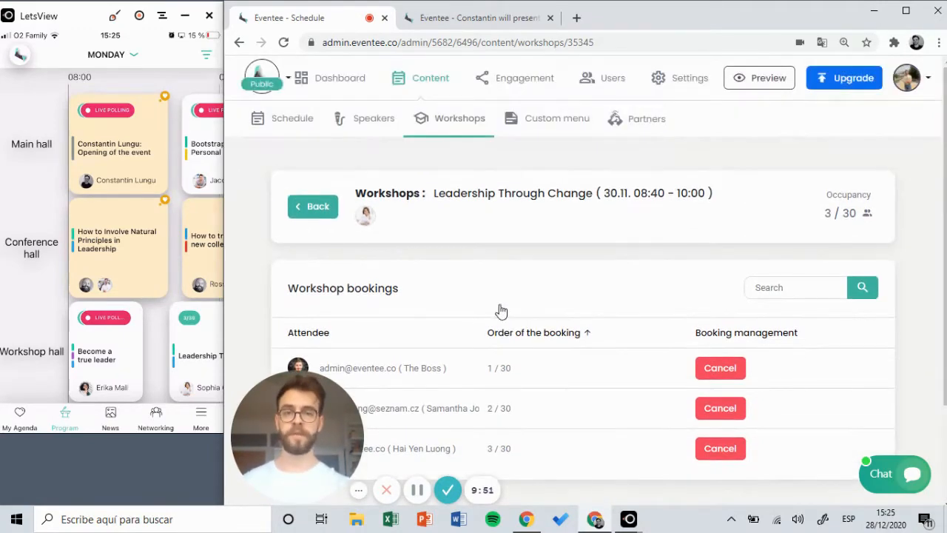
# - Review the custom menu items and the Link, Map and PDF options for a new item, discarding the form without saving
pyautogui.click(524, 120)
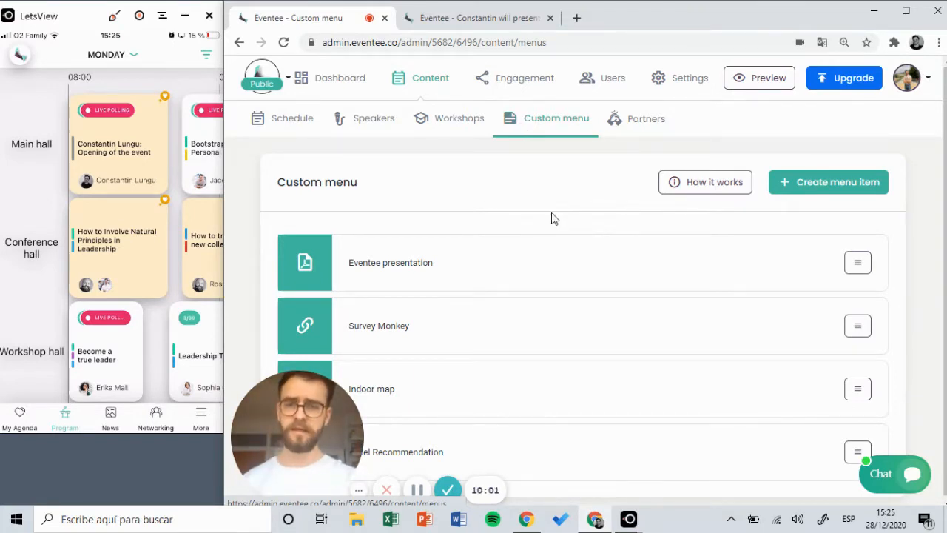
pyautogui.scroll(-1, 555, 219)
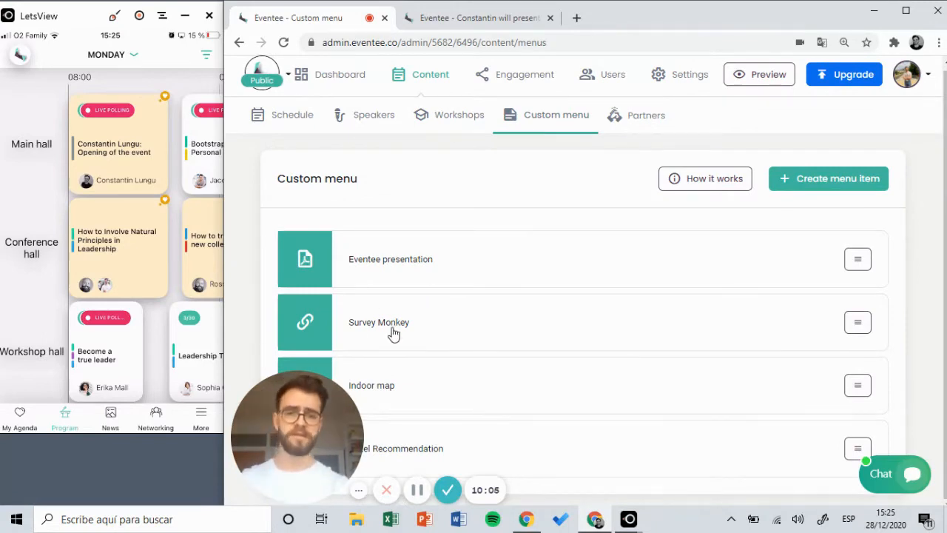
pyautogui.click(829, 180)
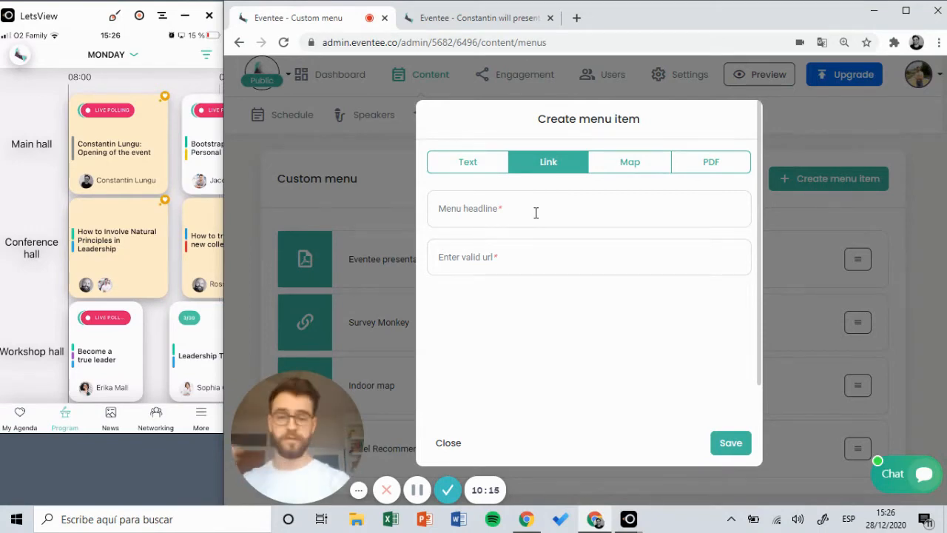
pyautogui.click(626, 164)
pyautogui.click(703, 162)
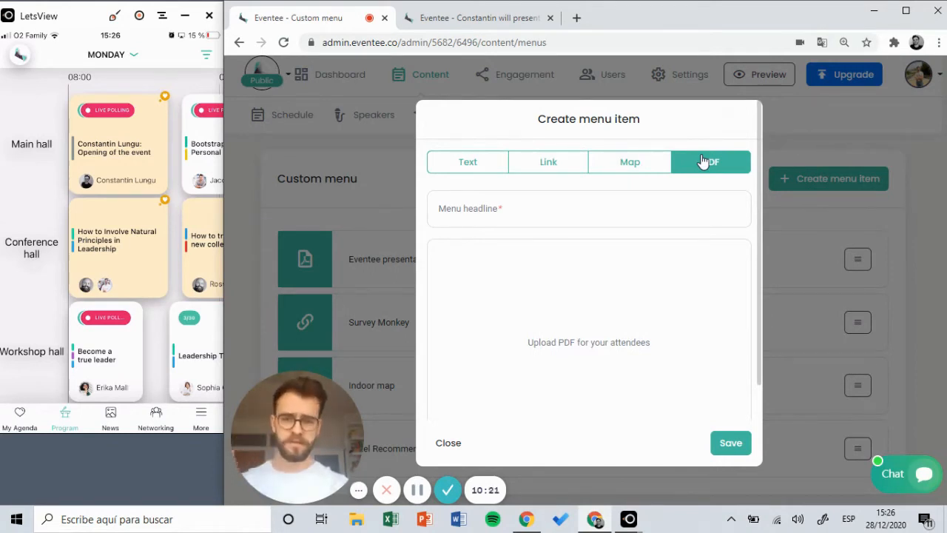
pyautogui.click(284, 160)
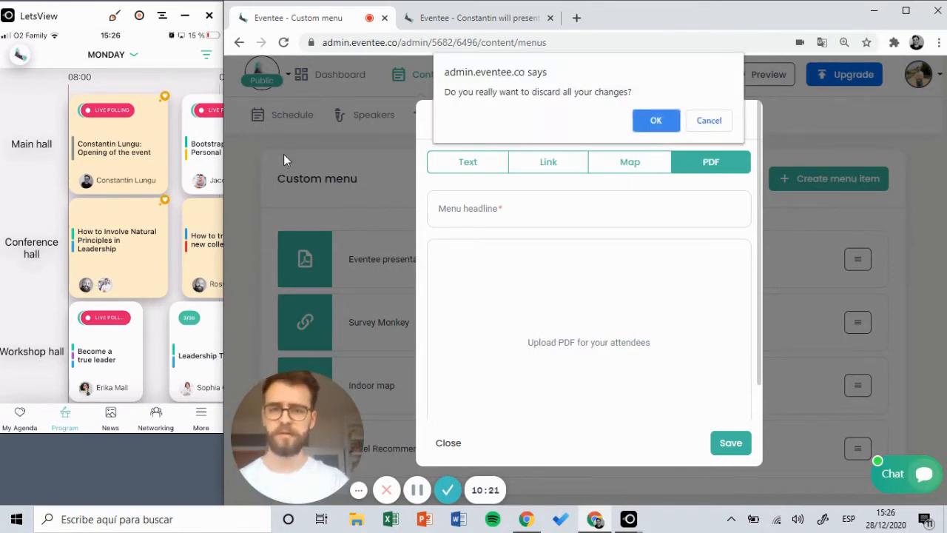
pyautogui.click(656, 122)
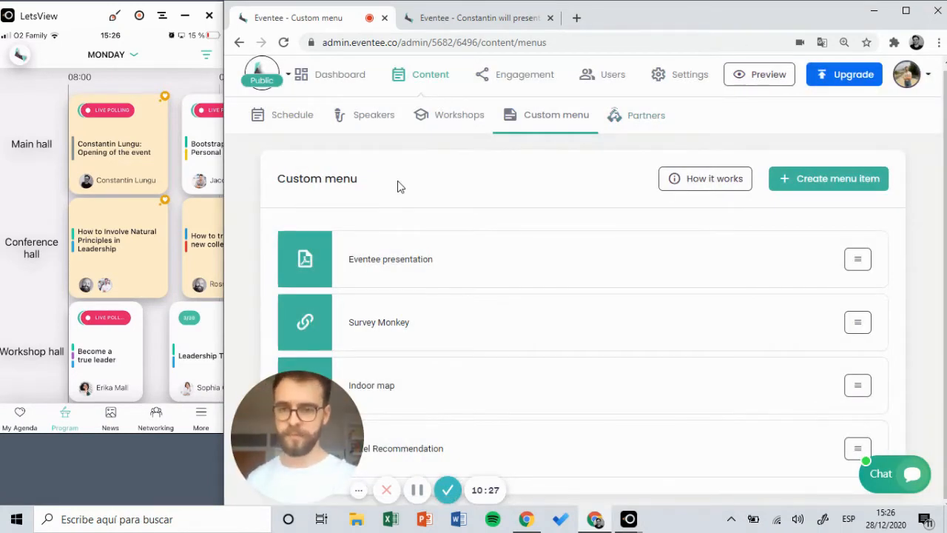
# - In the mobile app, find the event's custom menu items and view the Eventee presentation
pyautogui.click(198, 425)
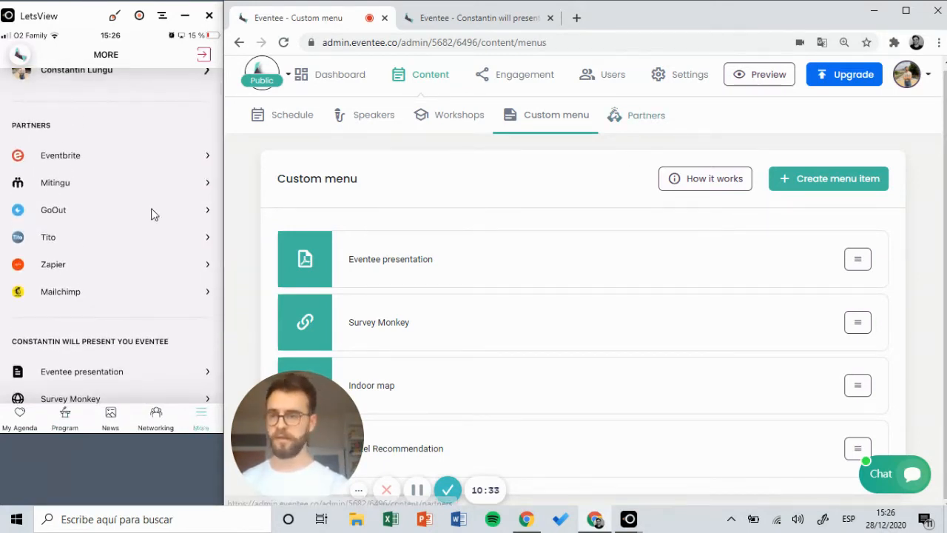
pyautogui.scroll(-3, 152, 214)
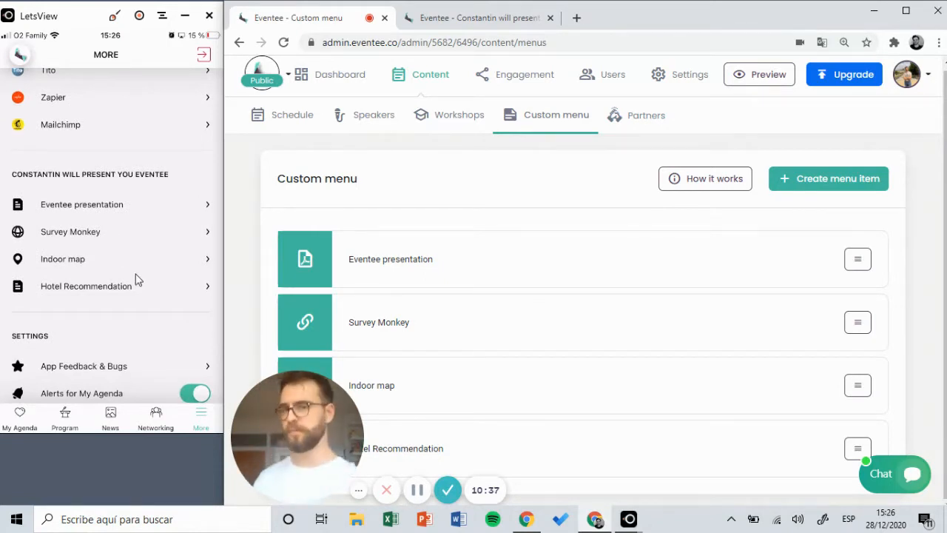
pyautogui.click(86, 208)
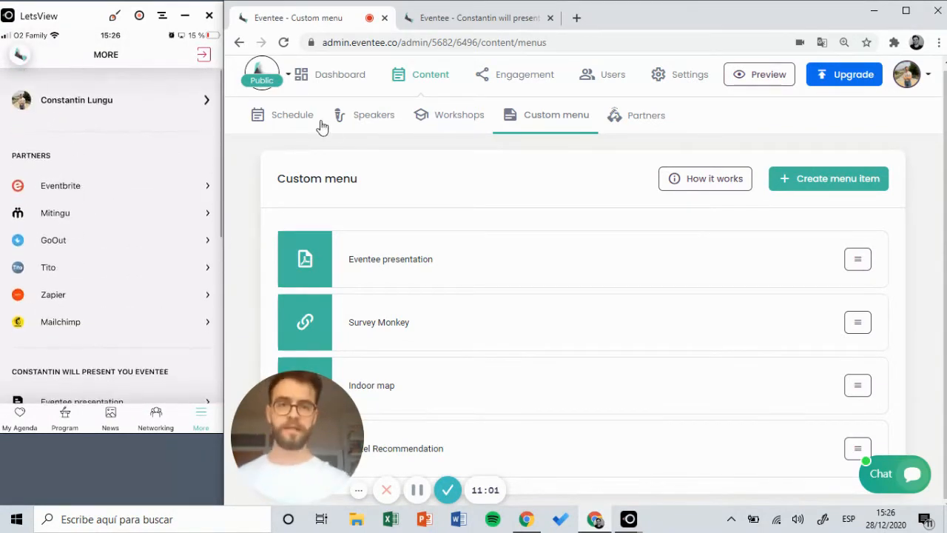
# - Open the event's Partners list in the administration and look over the companies and their partner types
pyautogui.click(633, 130)
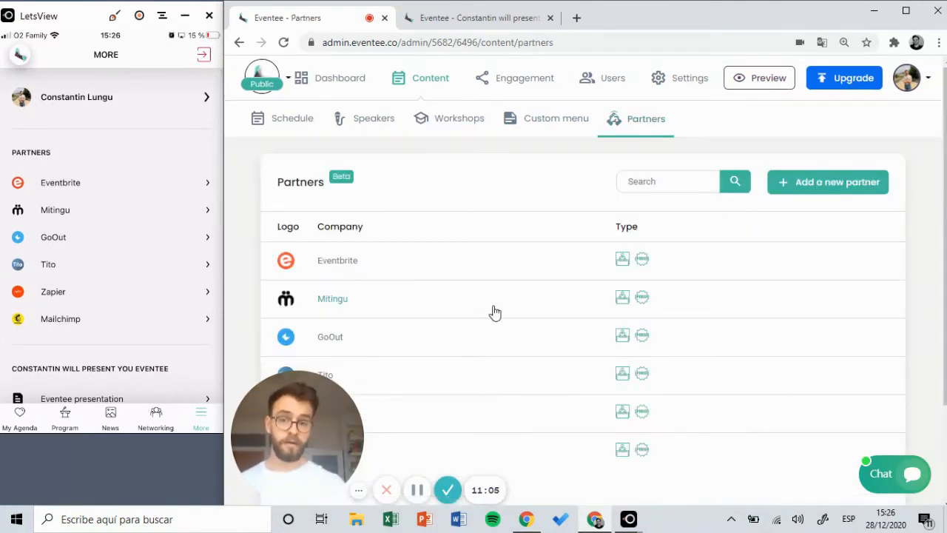
pyautogui.scroll(-3, 495, 312)
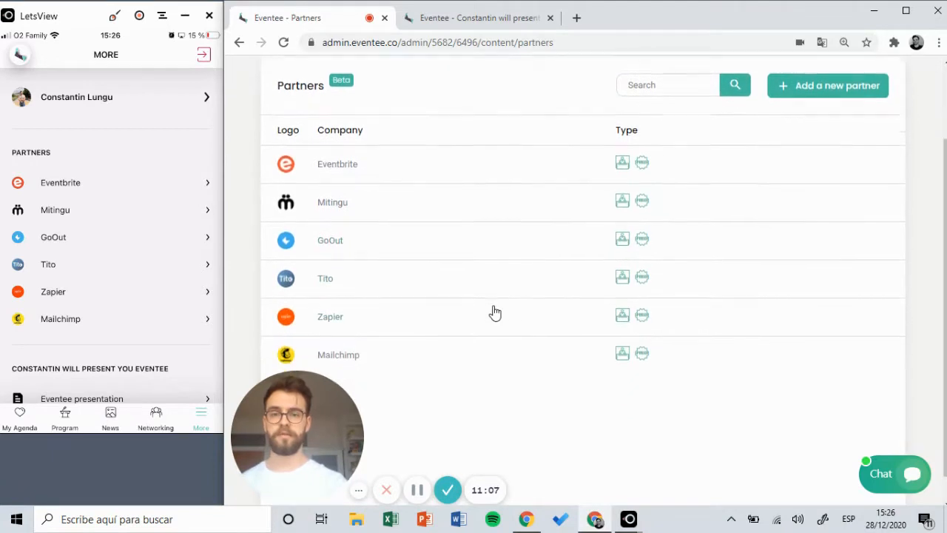
pyautogui.scroll(1, 495, 313)
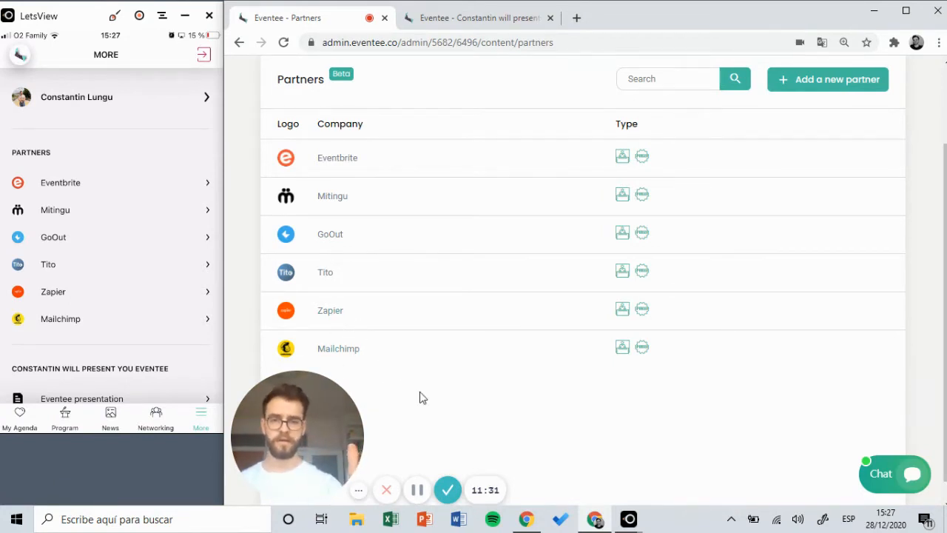
pyautogui.scroll(1, 420, 398)
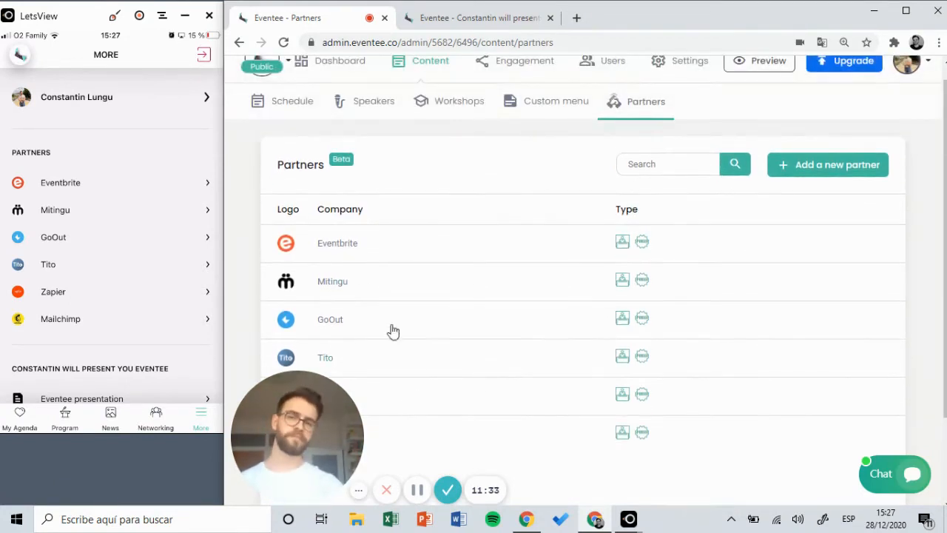
# - Open the Eventbrite partner and examine its company details, text, button, images, files and socials sections, plus the options for adding new sections
pyautogui.click(343, 252)
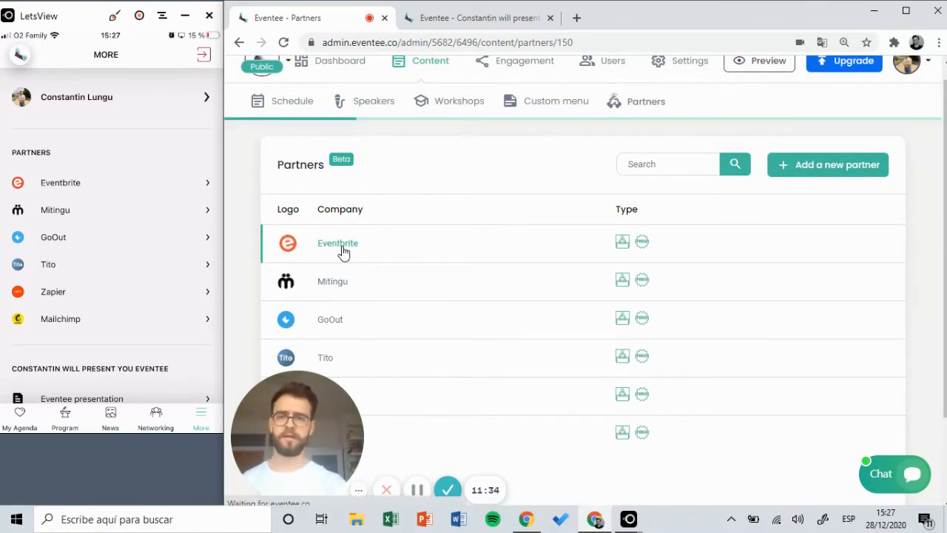
pyautogui.scroll(-3, 568, 211)
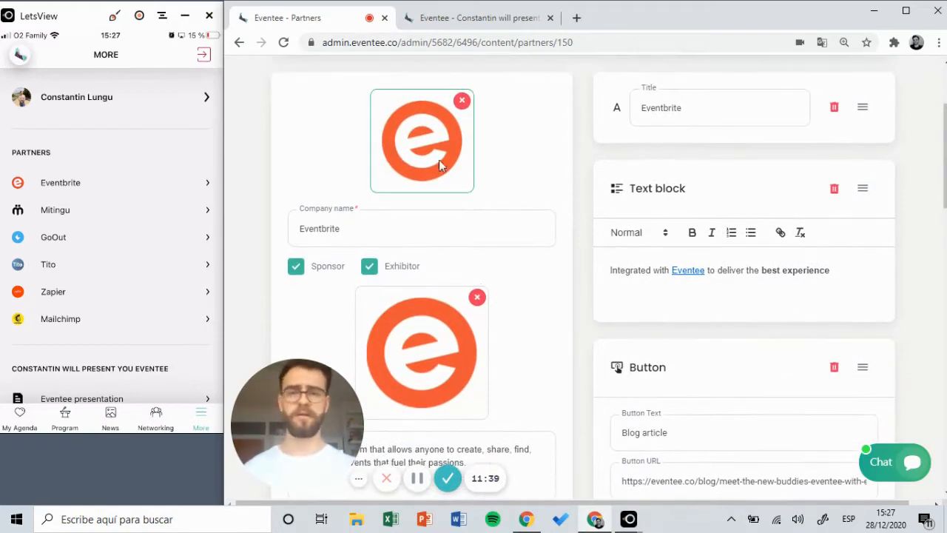
pyautogui.scroll(-1, 481, 292)
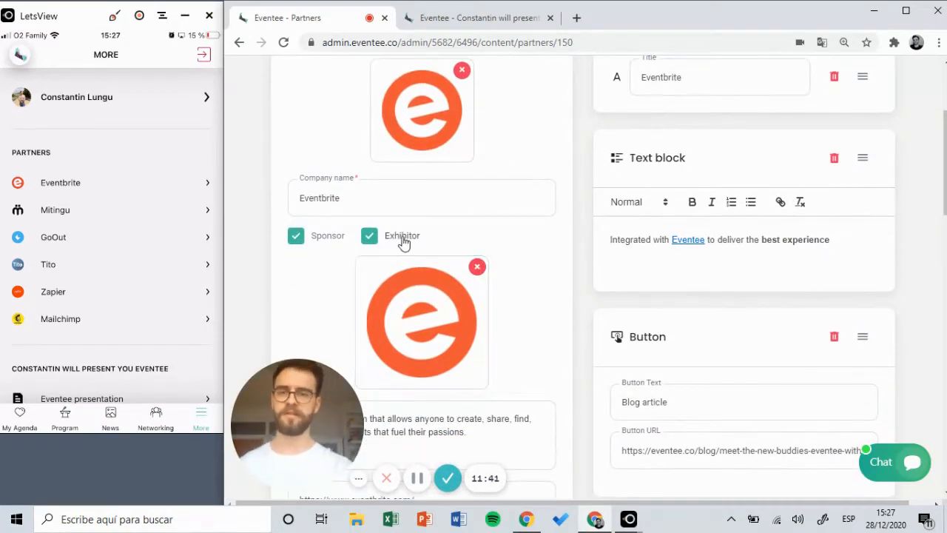
pyautogui.scroll(-4, 437, 281)
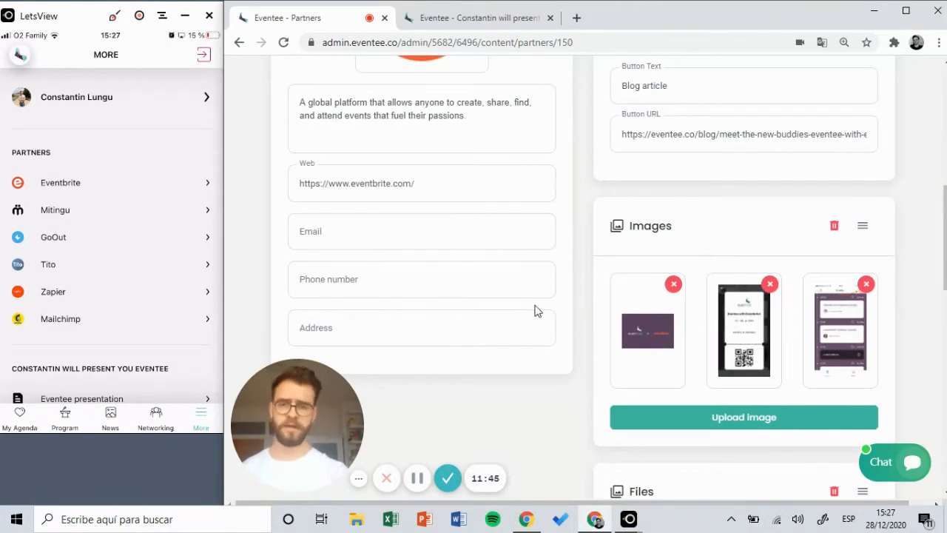
pyautogui.scroll(5, 536, 311)
pyautogui.scroll(-1, 727, 321)
pyautogui.scroll(-6, 729, 314)
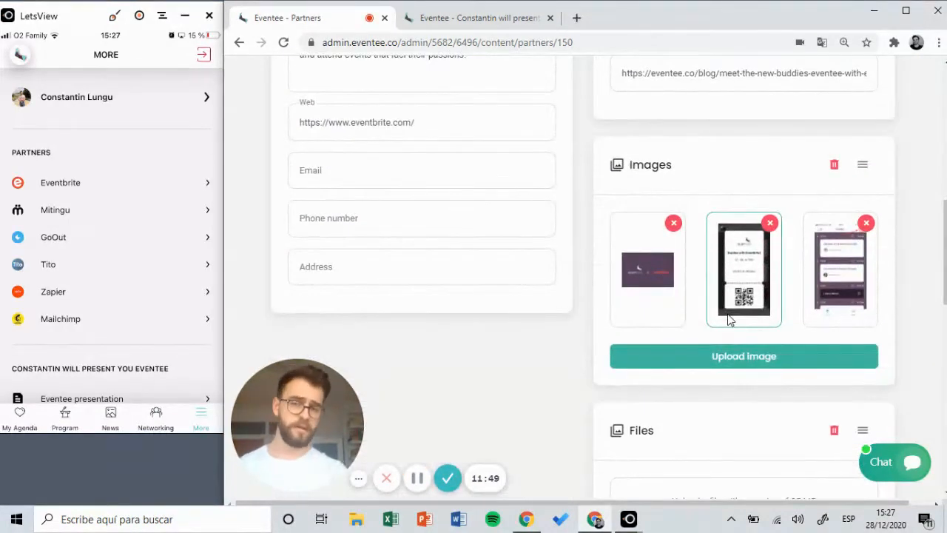
pyautogui.scroll(-9, 729, 319)
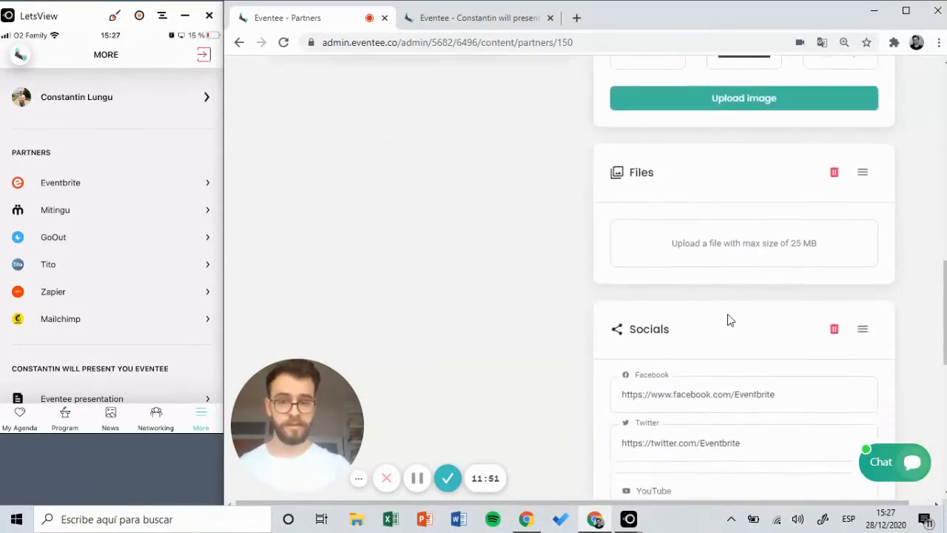
pyautogui.scroll(-1, 729, 321)
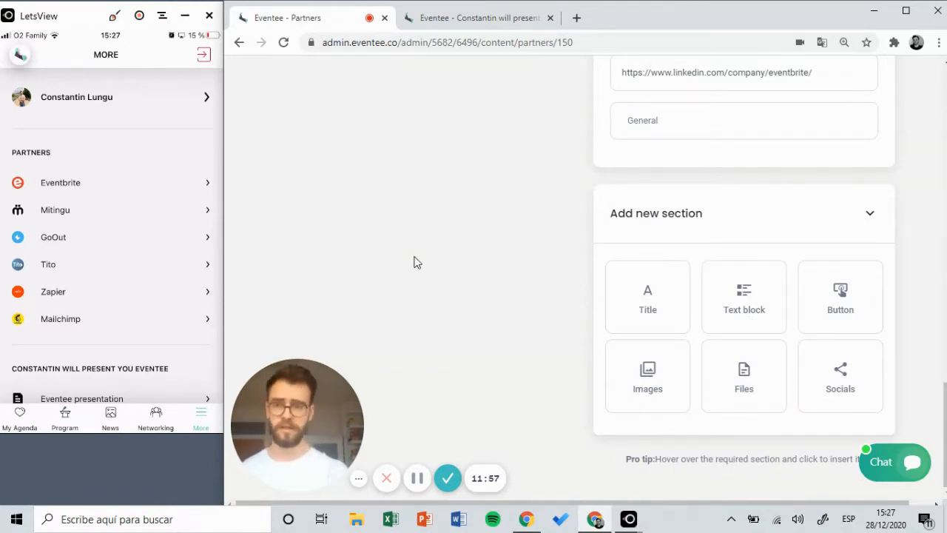
# - In the mobile app, open the Eventbrite partner and review its description, contacts, blog article button, images and social links
pyautogui.scroll(10, 414, 262)
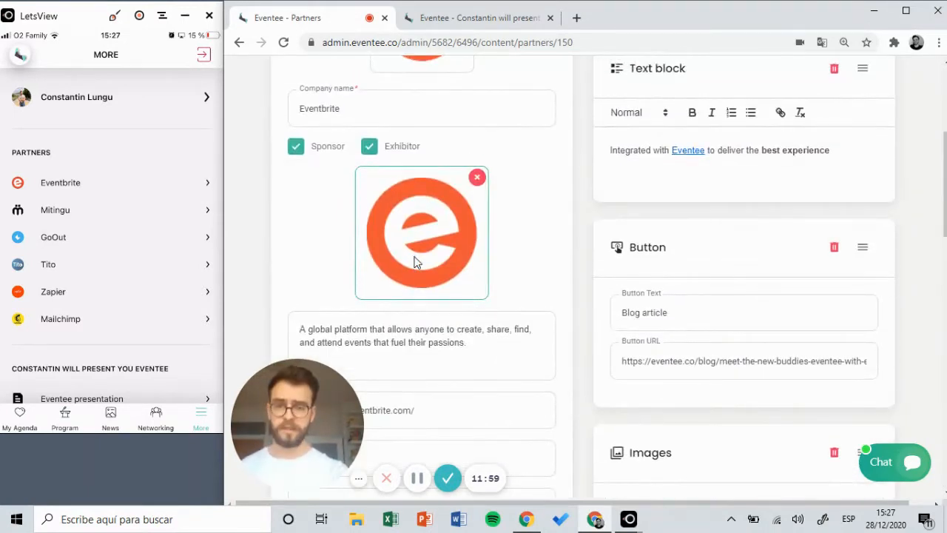
pyautogui.scroll(-1, 83, 228)
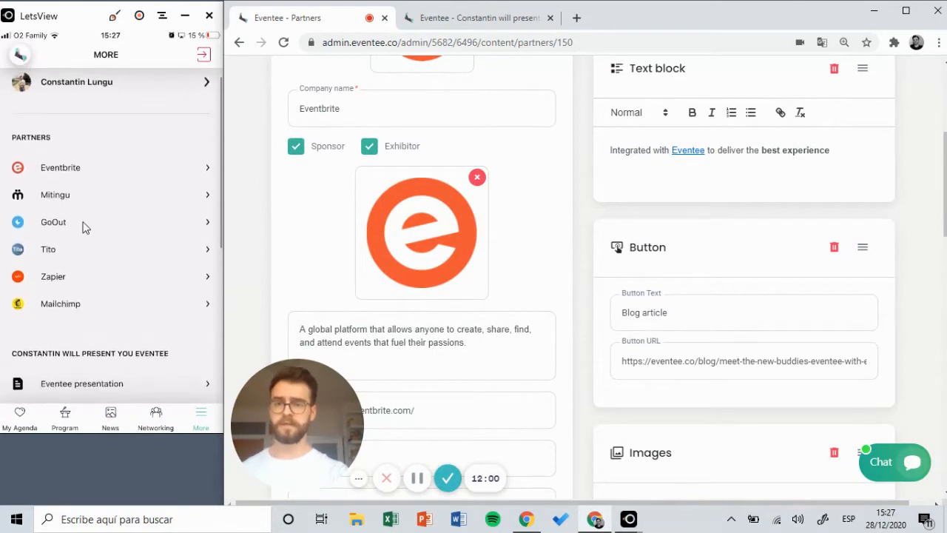
pyautogui.click(70, 170)
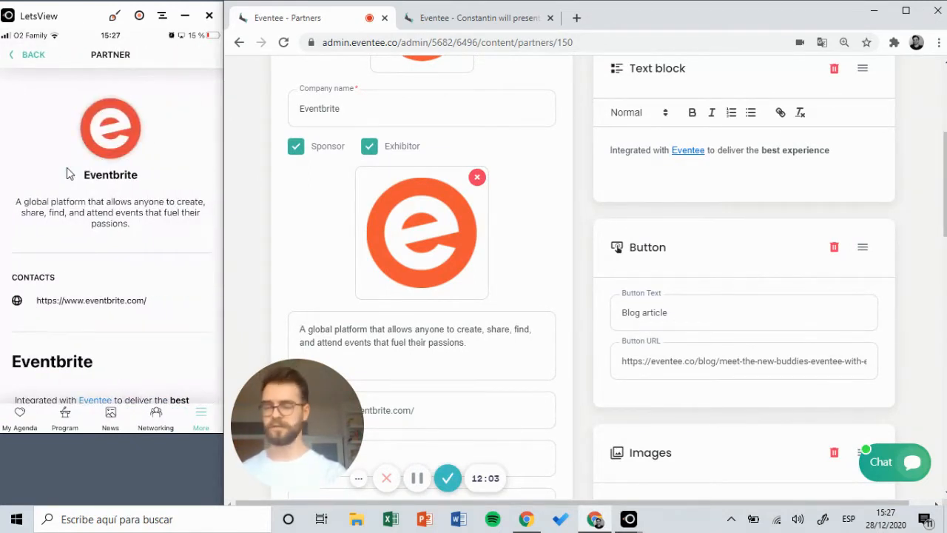
pyautogui.scroll(-3, 67, 173)
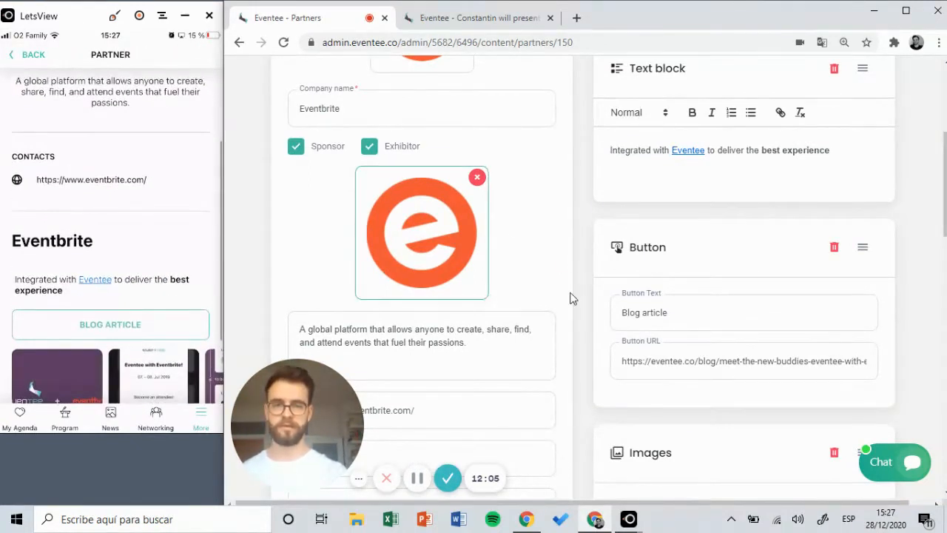
pyautogui.scroll(-4, 133, 275)
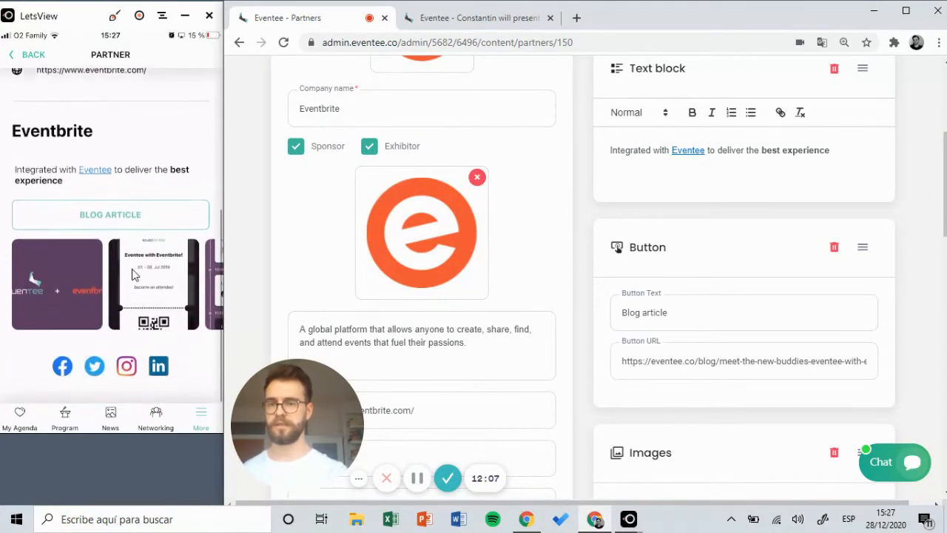
pyautogui.scroll(2, 132, 269)
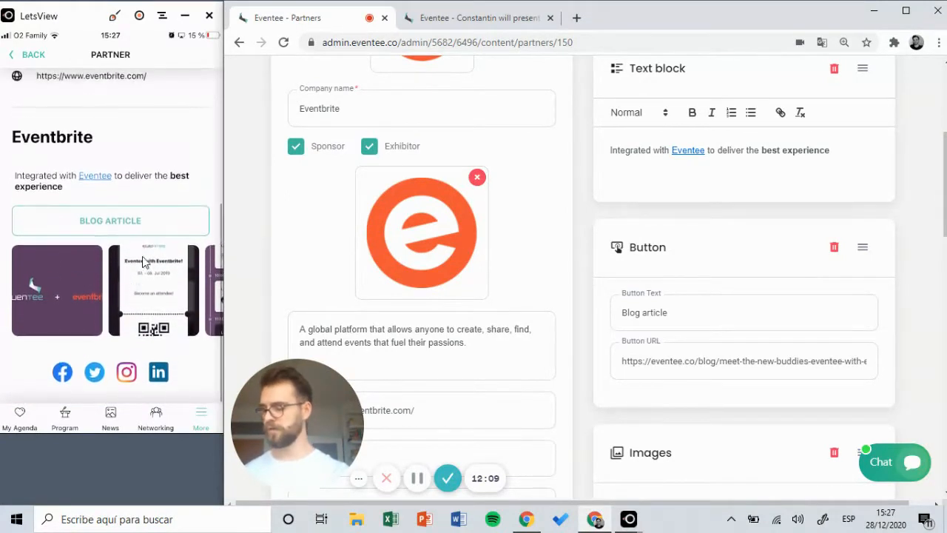
pyautogui.click(103, 220)
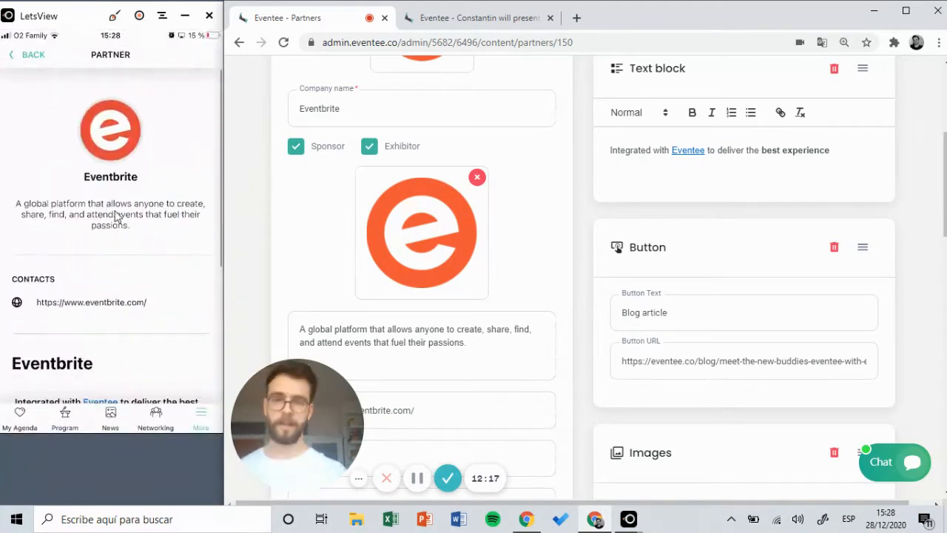
pyautogui.scroll(4, 353, 184)
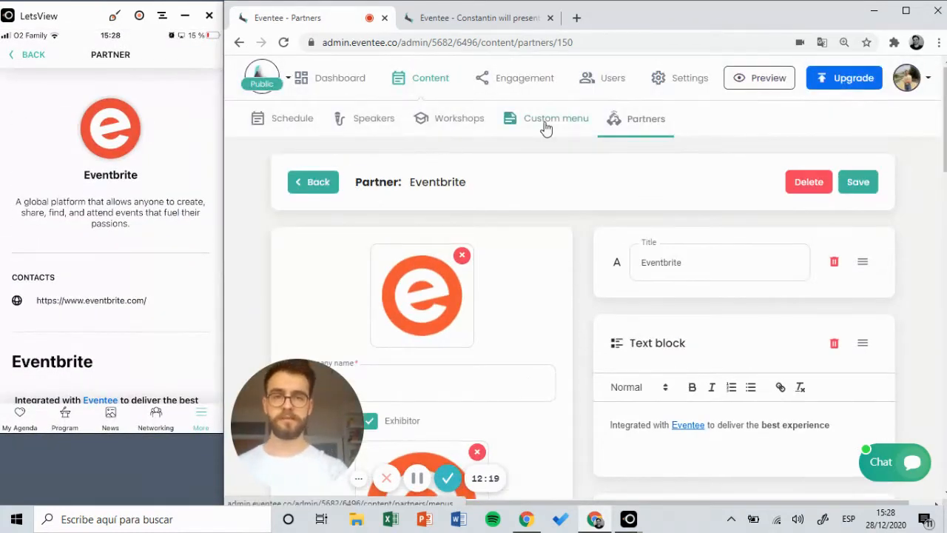
# - On the event's public web page, find the Partners section and view the Mitingu partner's details, closing them when done
pyautogui.click(444, 18)
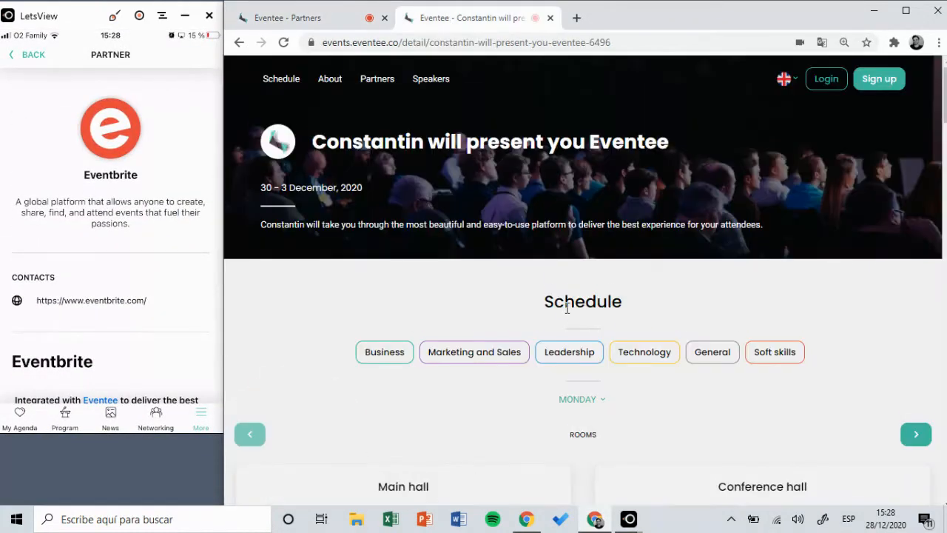
pyautogui.scroll(-20, 567, 310)
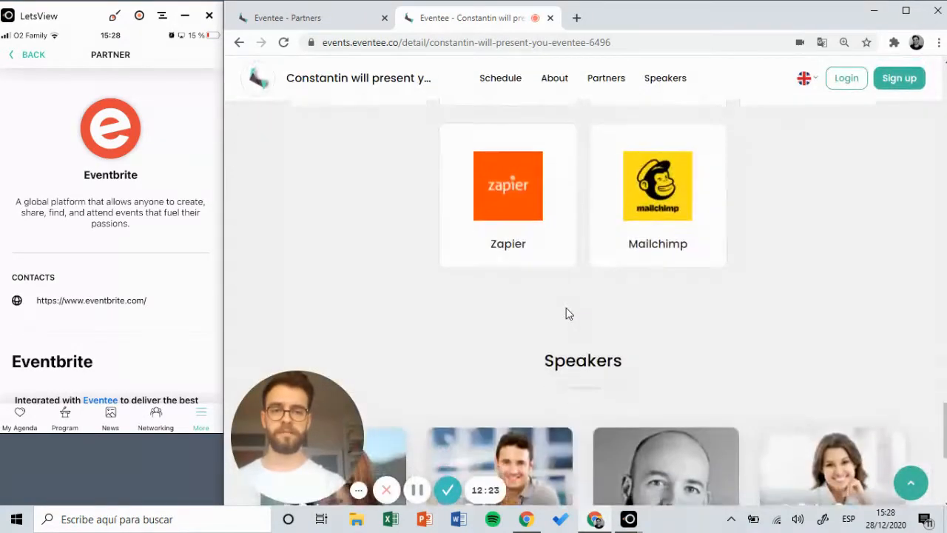
pyautogui.scroll(5, 564, 313)
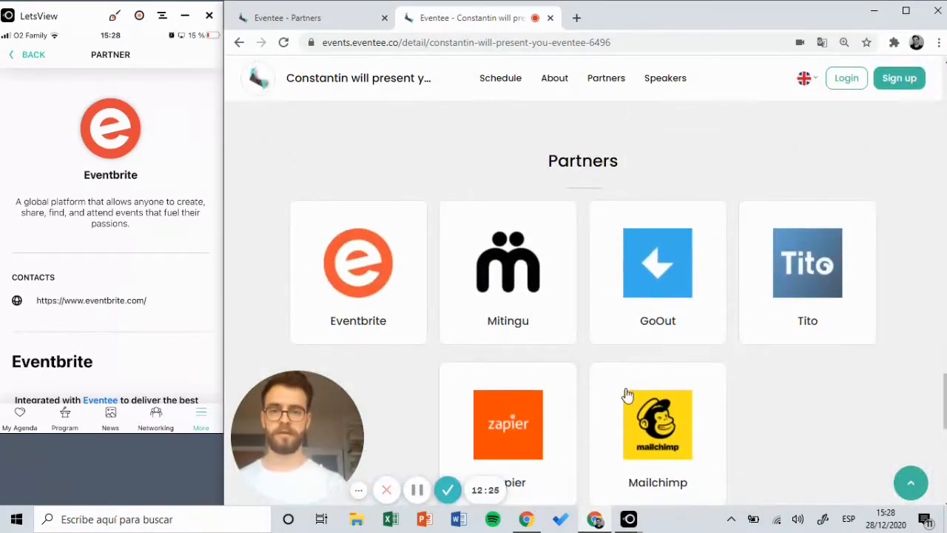
pyautogui.click(510, 282)
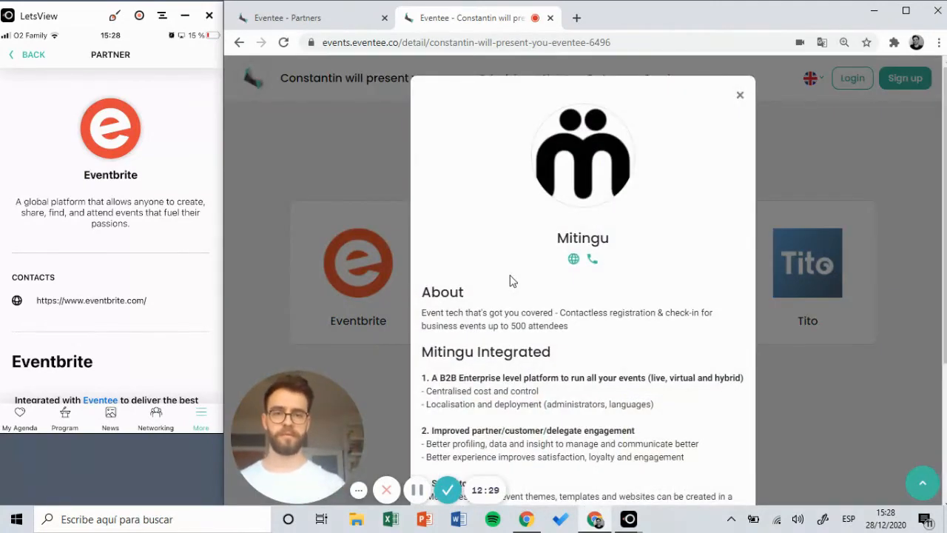
pyautogui.scroll(-5, 510, 281)
pyautogui.scroll(5, 511, 282)
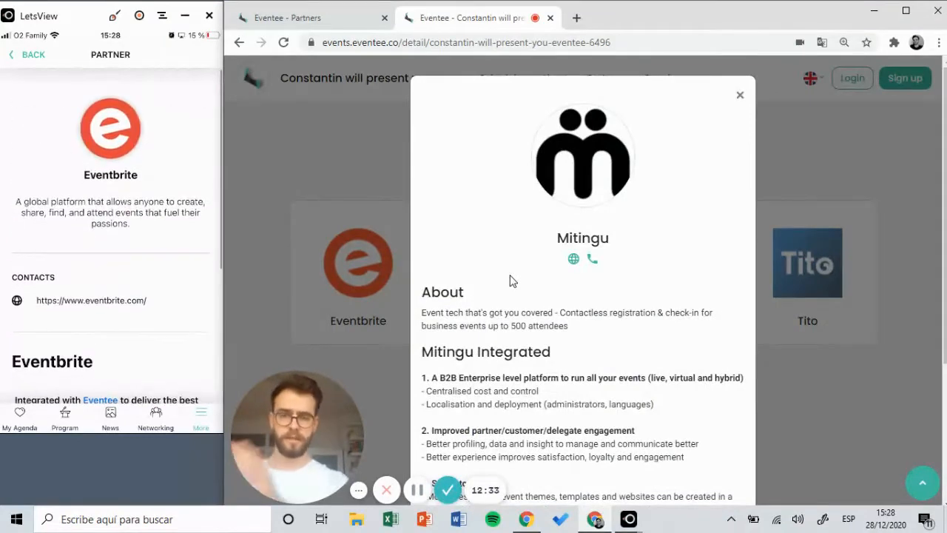
pyautogui.click(376, 202)
# - Switch to the administration's Newsfeed, show the News in the mobile app, and delete the newest "It´s been an amazing day!" post
pyautogui.click(293, 17)
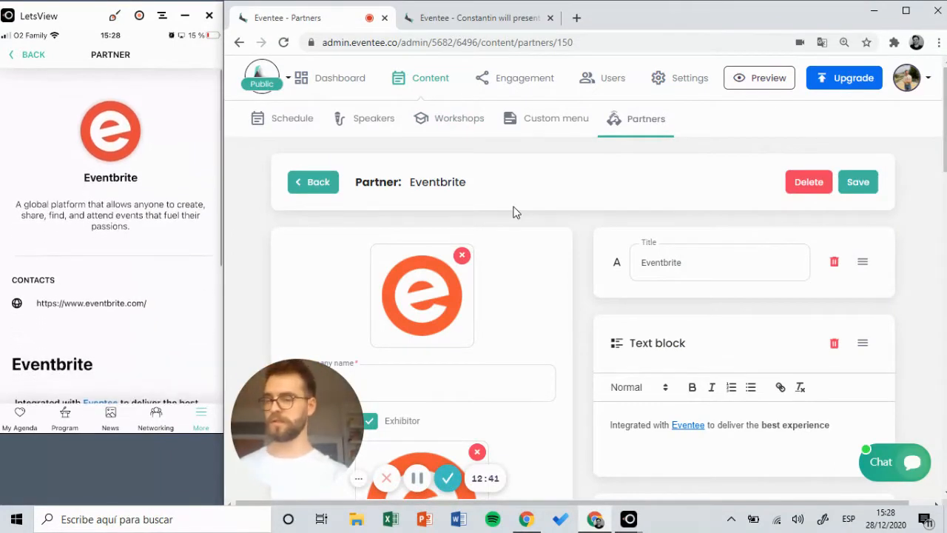
pyautogui.click(516, 82)
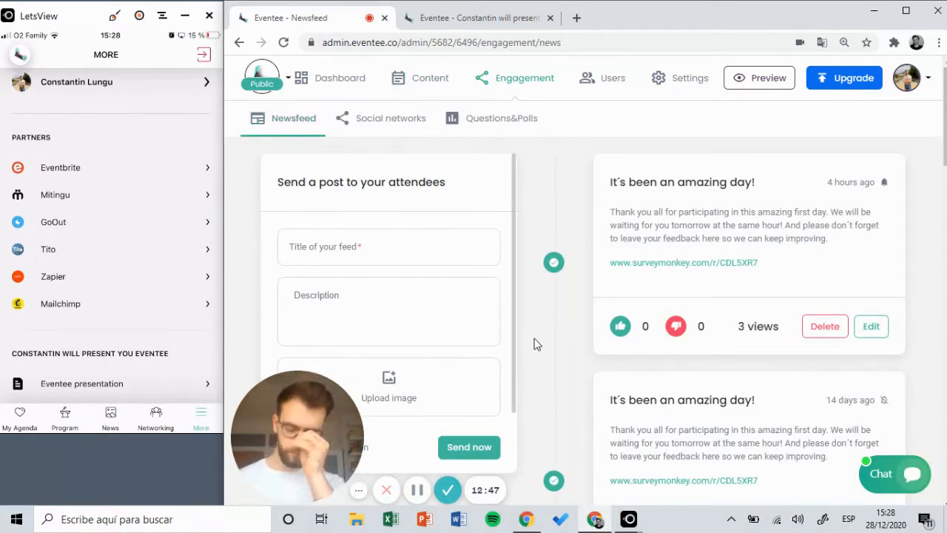
pyautogui.click(110, 419)
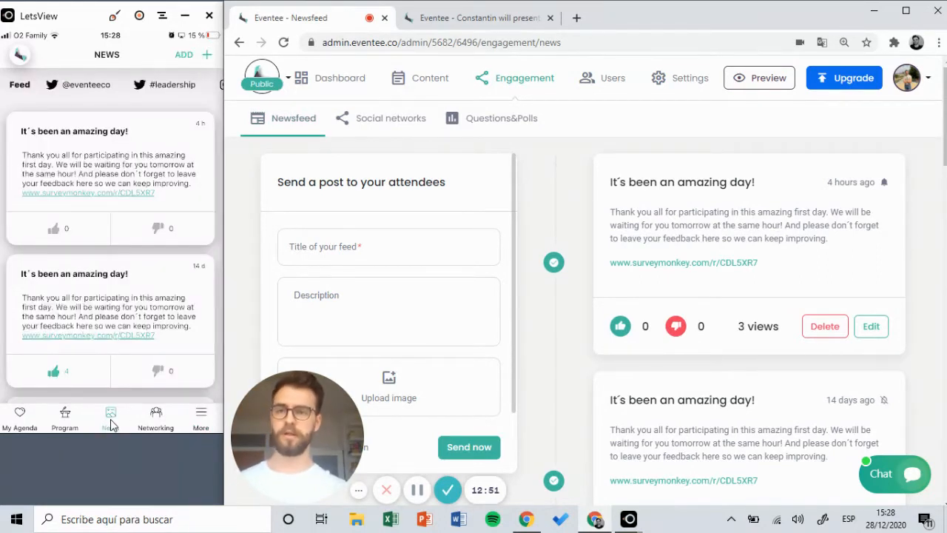
pyautogui.click(828, 335)
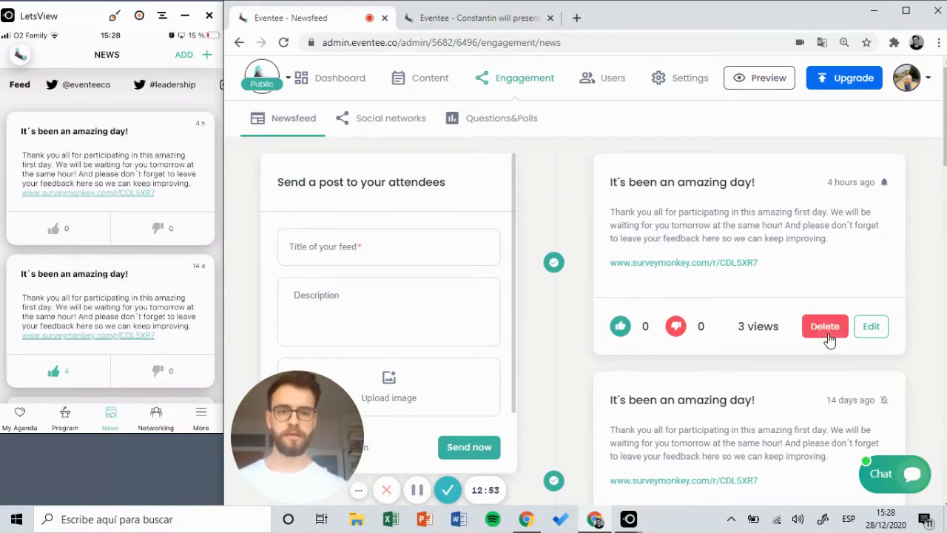
pyautogui.click(682, 355)
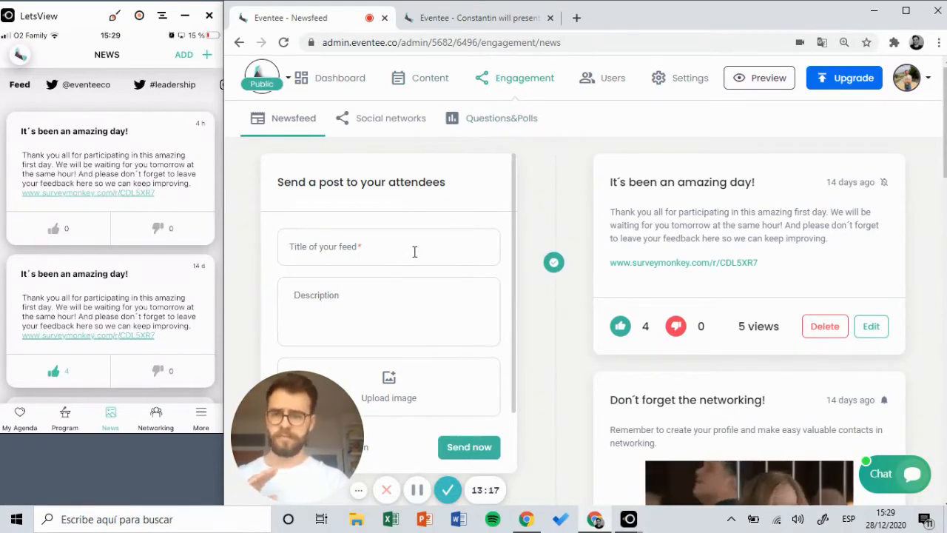
# - Examine the new post form's title, description, image, notification and scheduling options alongside the existing newsfeed posts
pyautogui.scroll(-2, 413, 294)
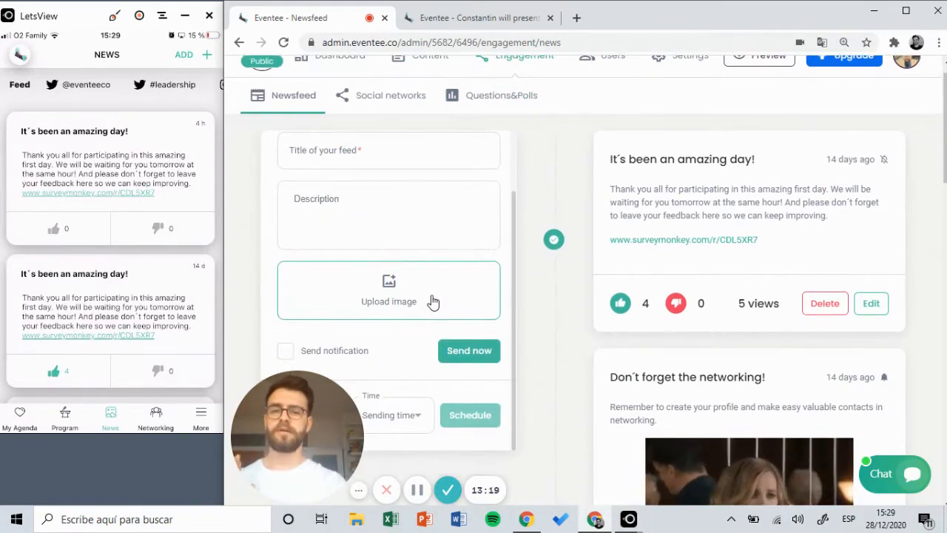
pyautogui.scroll(-3, 645, 300)
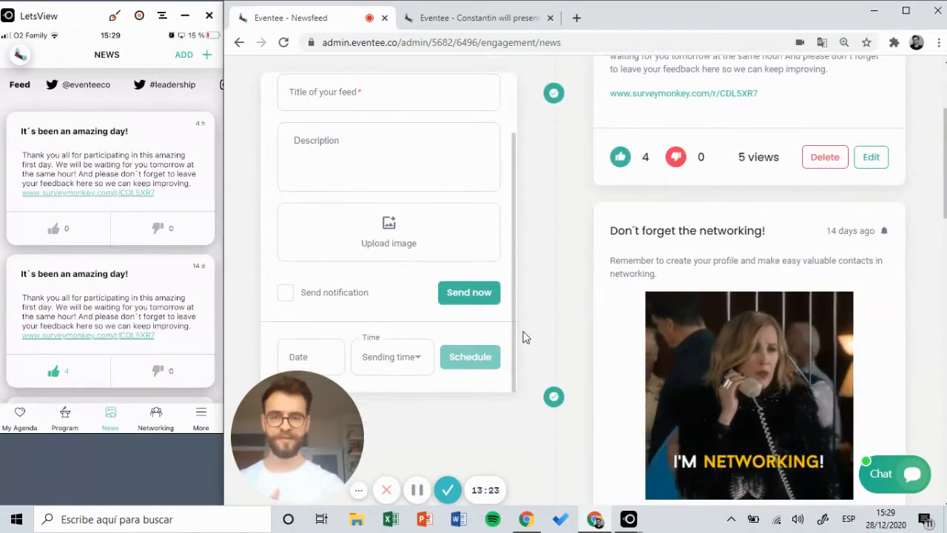
pyautogui.scroll(3, 524, 334)
pyautogui.scroll(-2, 524, 336)
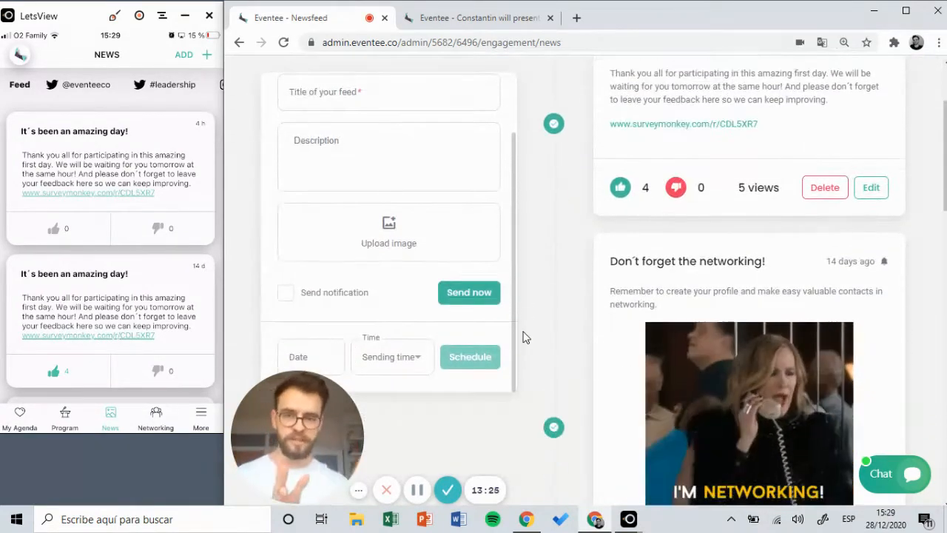
pyautogui.scroll(2, 524, 337)
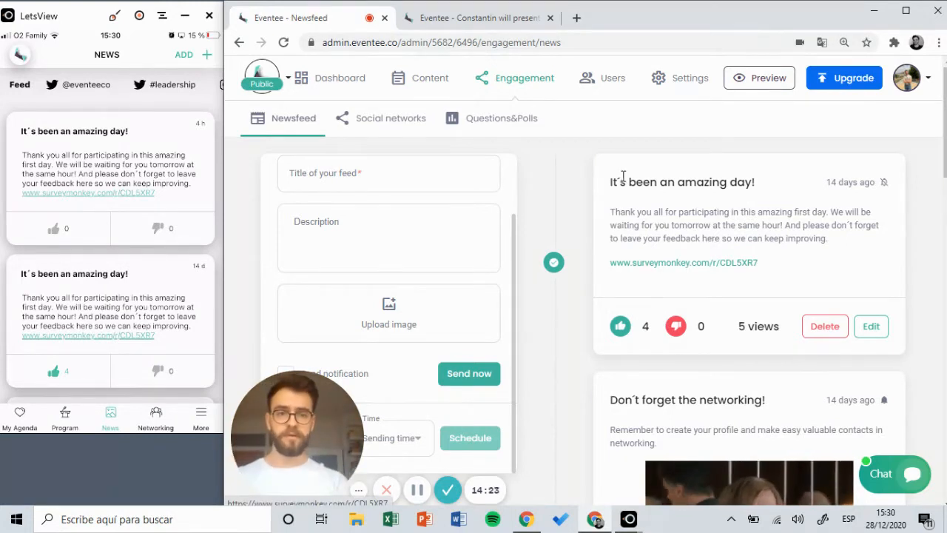
# - Fill the new post with the title "It´s been an amazing day!" and the thank-you description with survey link copied from the existing post
pyautogui.moveTo(612, 182); pyautogui.dragTo(758, 184)
pyautogui.hotkey('ctrl', 'c')
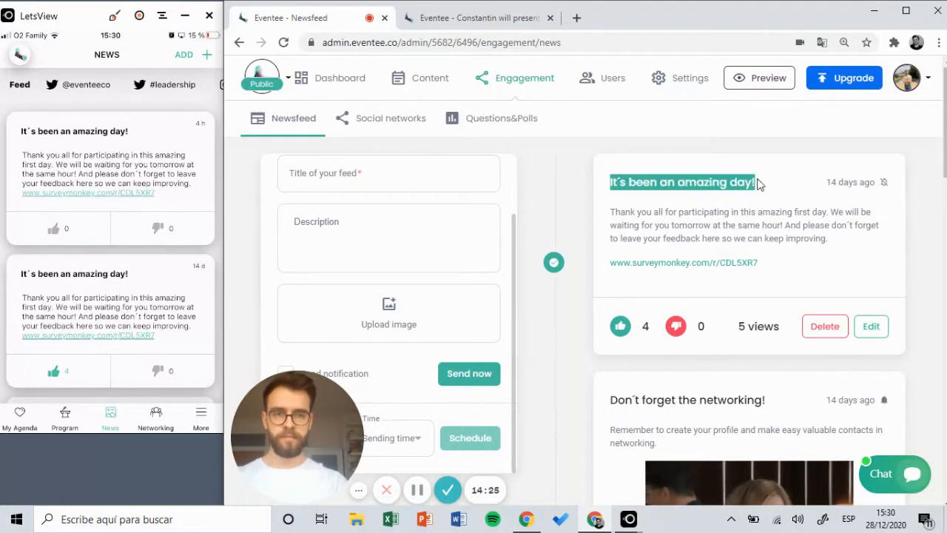
pyautogui.click(416, 177)
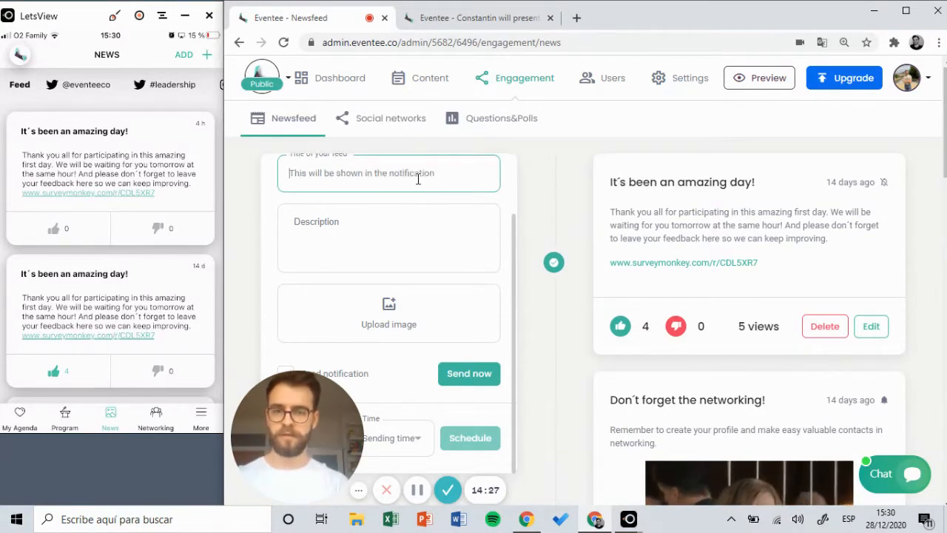
pyautogui.hotkey('ctrl', 'v')
pyautogui.moveTo(611, 212); pyautogui.dragTo(777, 257)
pyautogui.hotkey('ctrl', 'c')
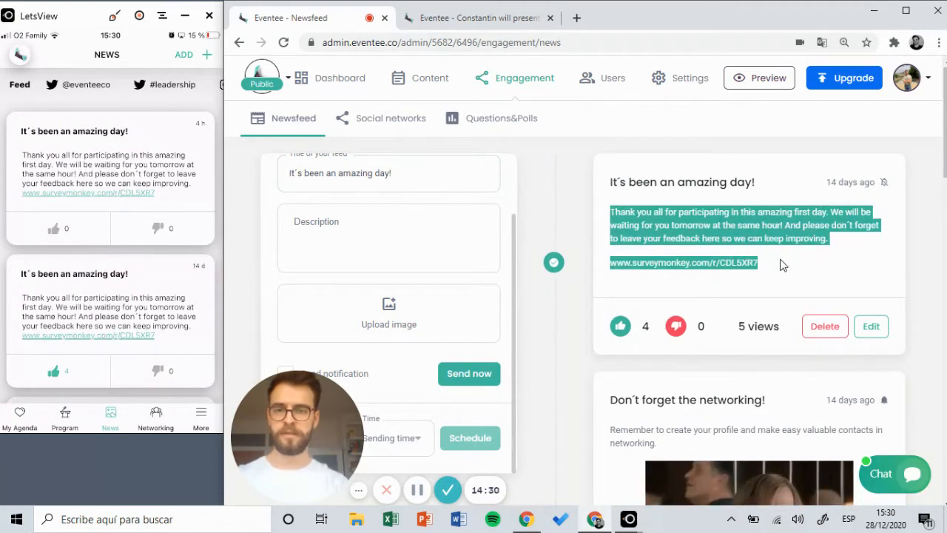
pyautogui.click(477, 238)
pyautogui.hotkey('ctrl', 'v')
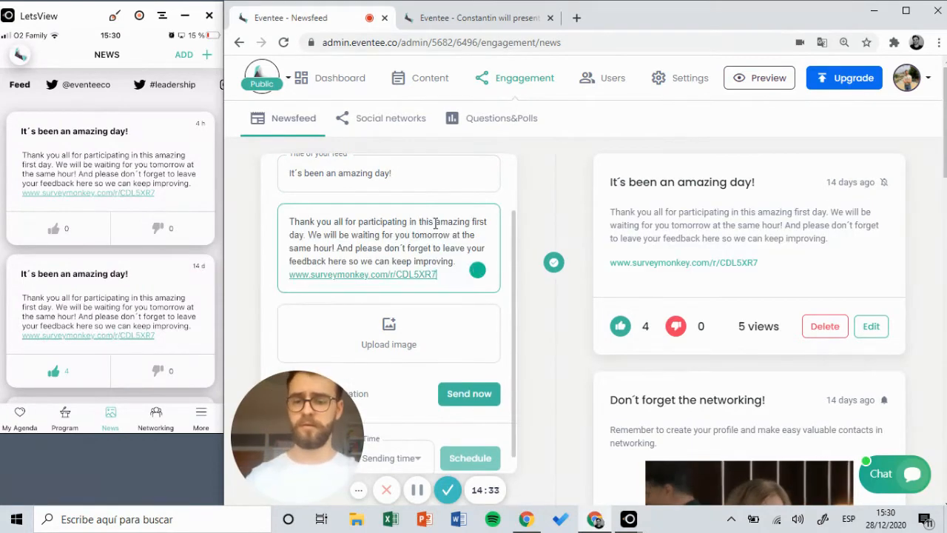
# - Send the post to attendees immediately with a notification, and dislike it in the mobile app's news
pyautogui.scroll(-3, 467, 385)
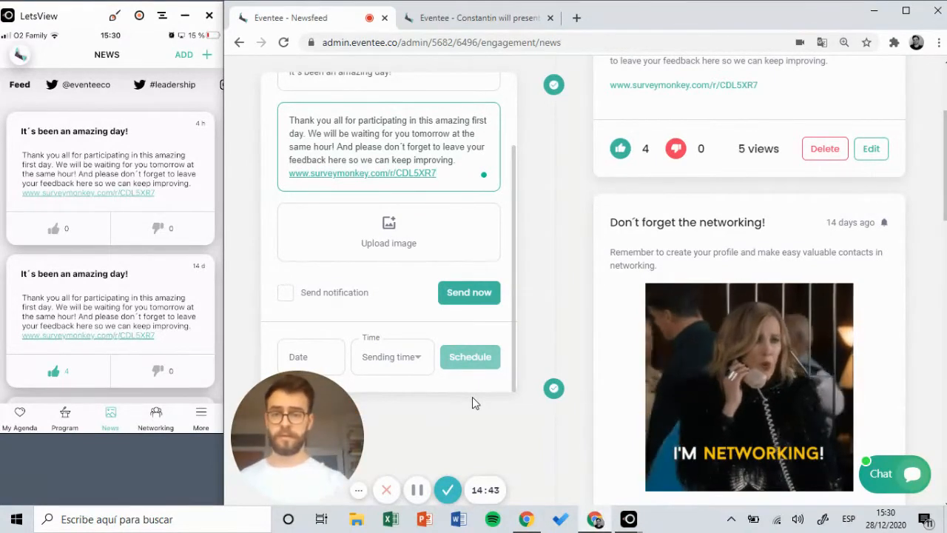
pyautogui.scroll(1, 472, 397)
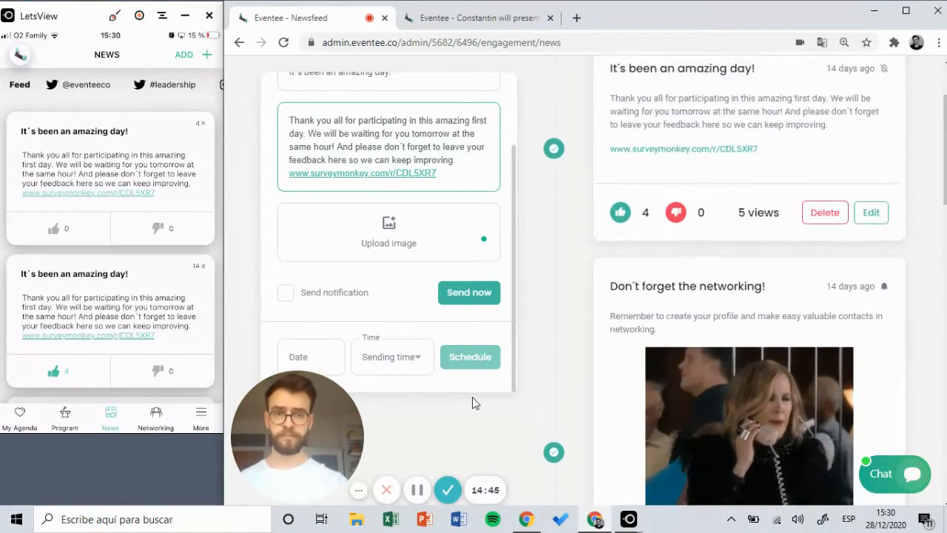
pyautogui.click(463, 294)
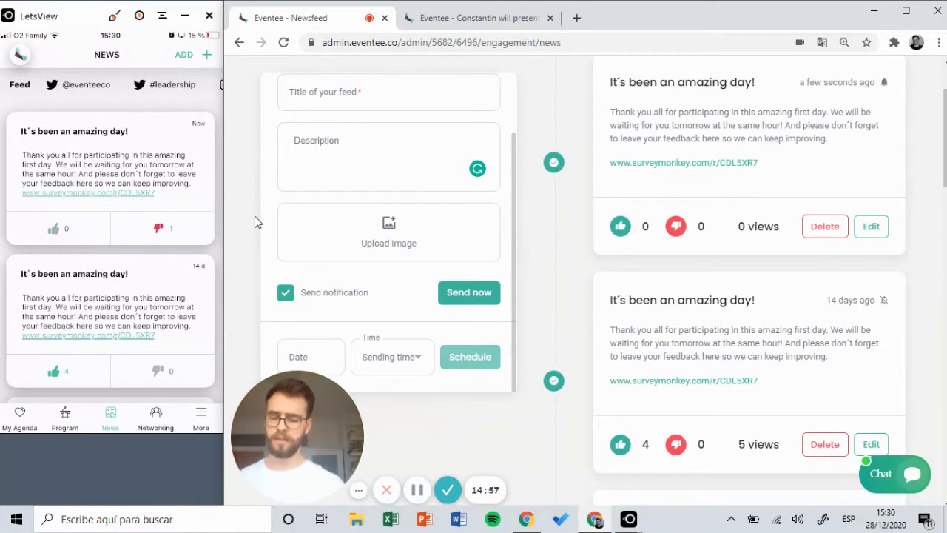
pyautogui.scroll(-2, 721, 250)
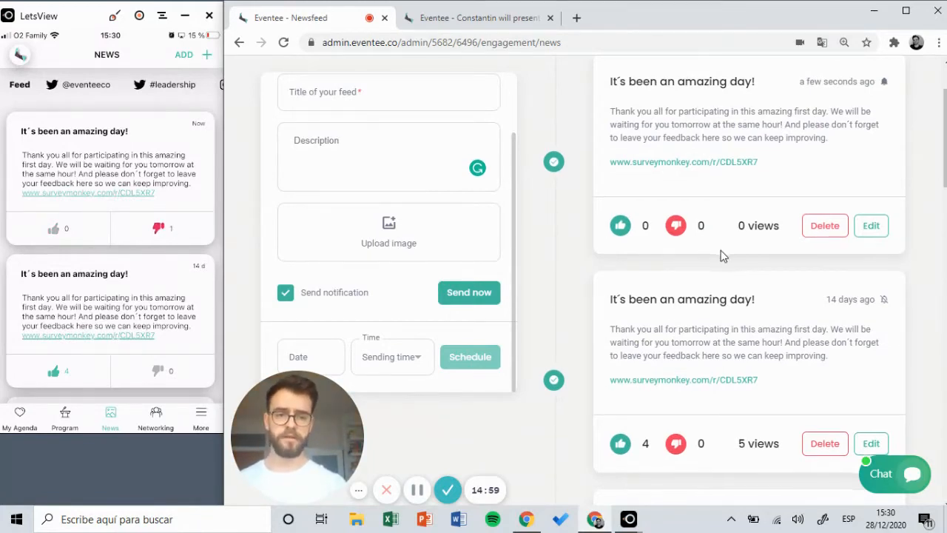
pyautogui.scroll(4, 469, 290)
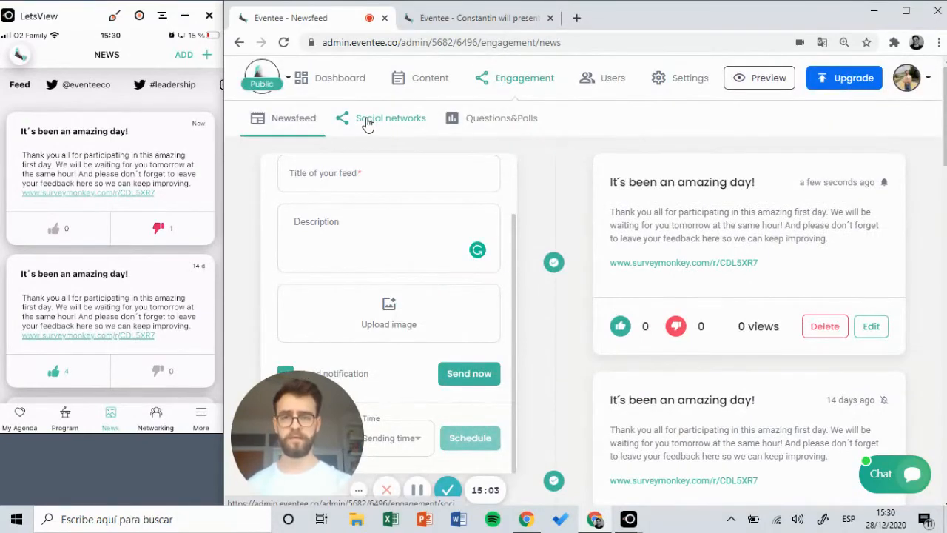
# - Open the Social networks settings and examine the Twitter account, Twitter hashtags and Instagram hashtags fields
pyautogui.click(368, 123)
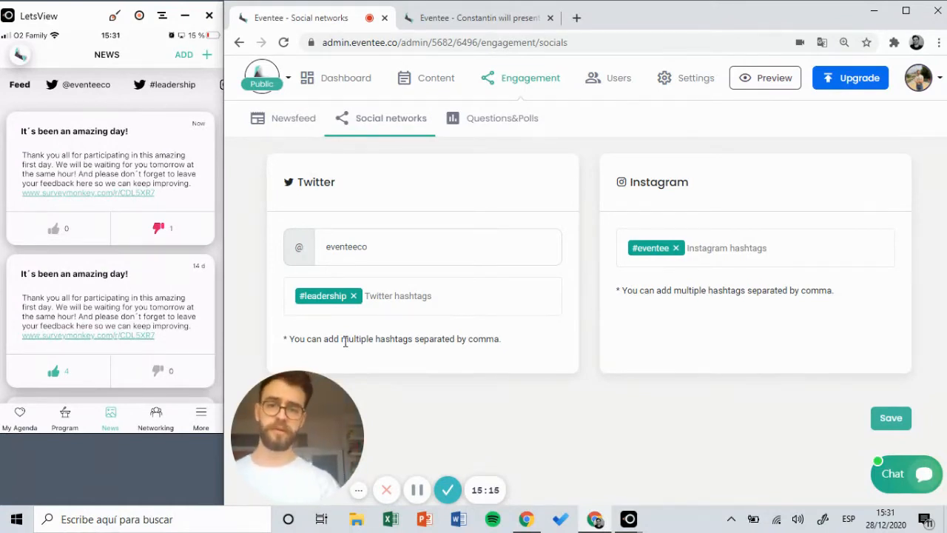
pyautogui.click(310, 308)
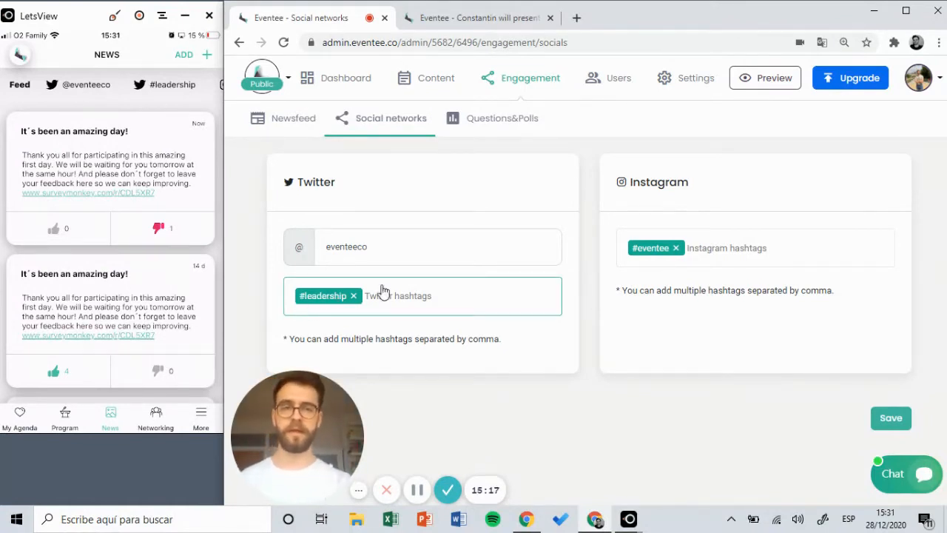
pyautogui.click(643, 262)
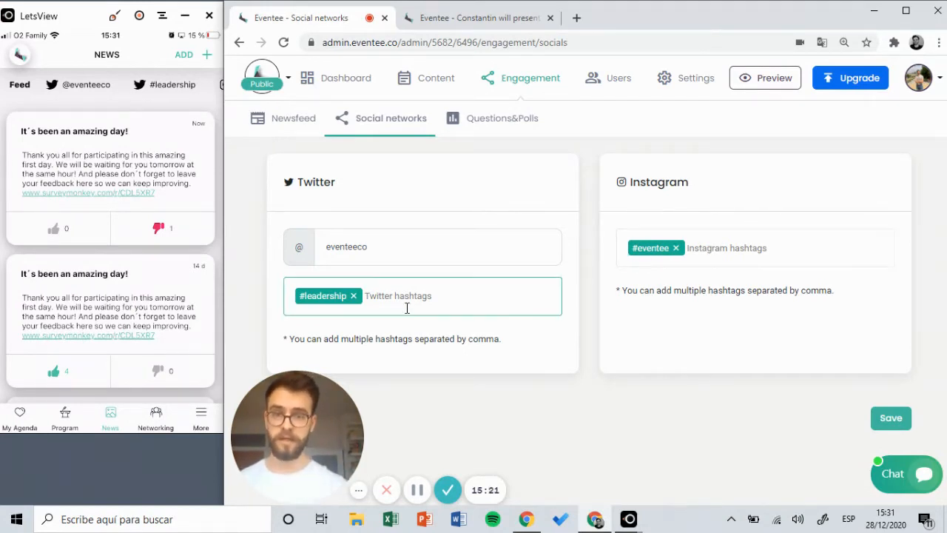
pyautogui.click(716, 248)
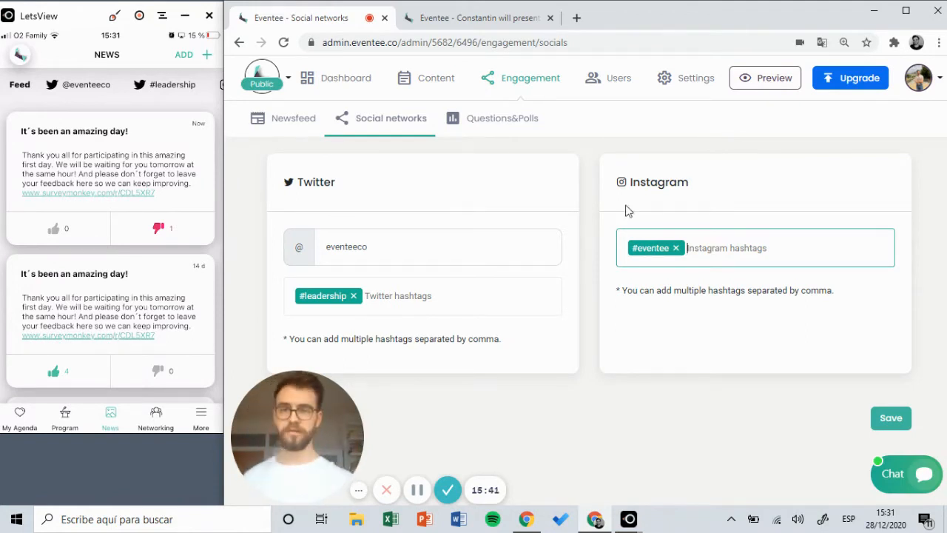
# - Examine the #leadership Twitter feed and the #eventee Instagram feed in the mobile app's news
pyautogui.click(159, 87)
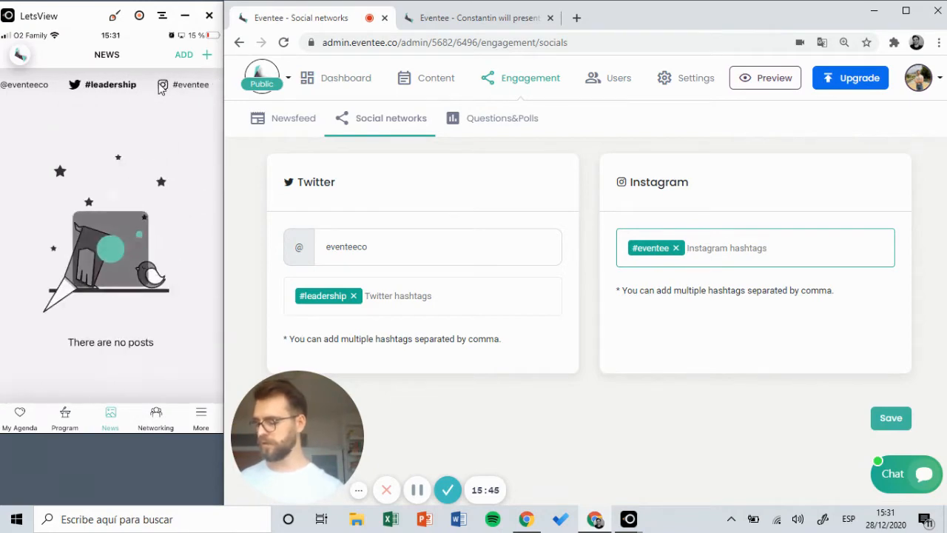
pyautogui.scroll(-3, 162, 89)
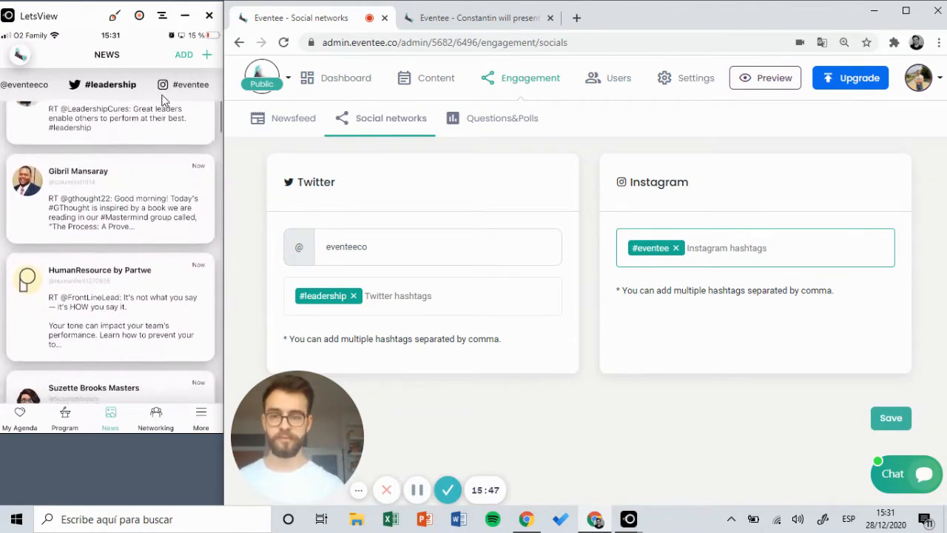
pyautogui.scroll(-2, 173, 136)
pyautogui.scroll(5, 172, 136)
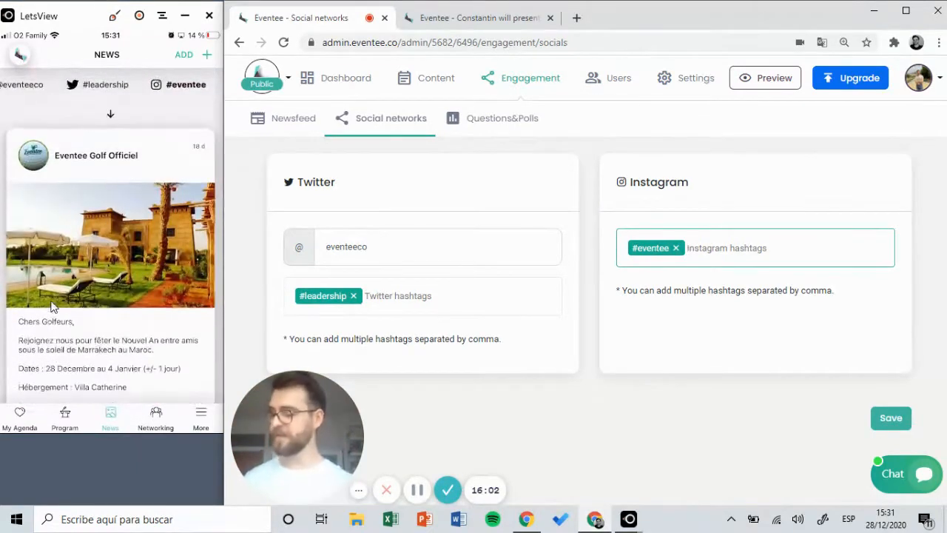
# - Look through the Questions&Polls session list and open the question management of the session "Become a true leader"
pyautogui.click(473, 129)
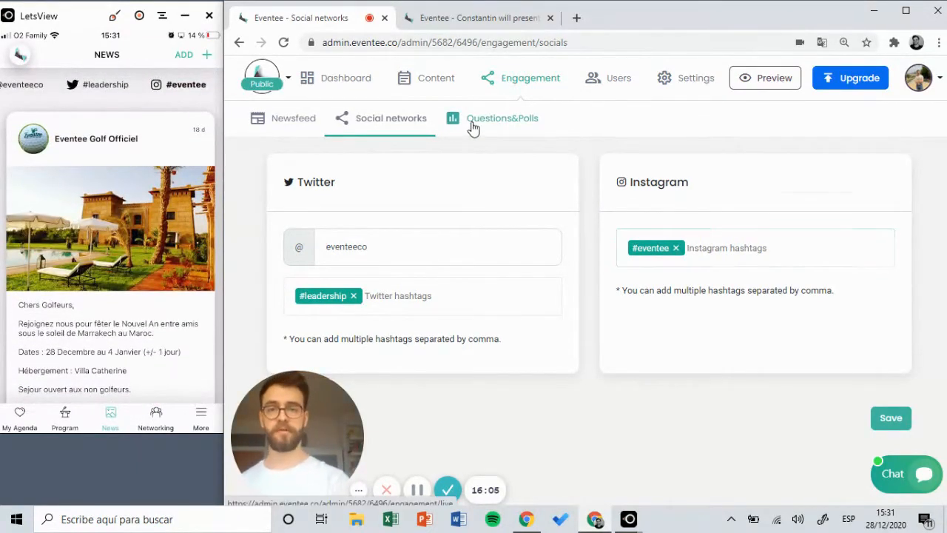
pyautogui.scroll(-1, 527, 176)
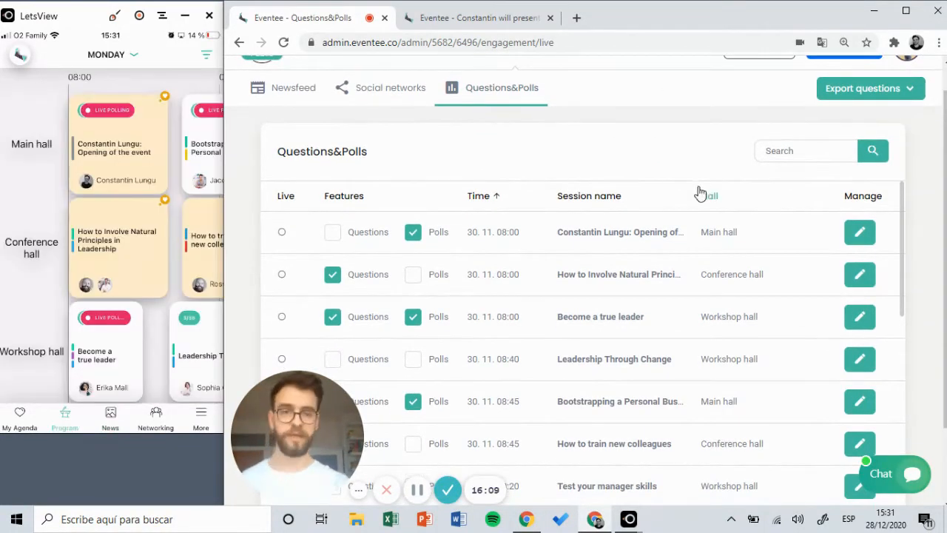
pyautogui.scroll(-1, 614, 218)
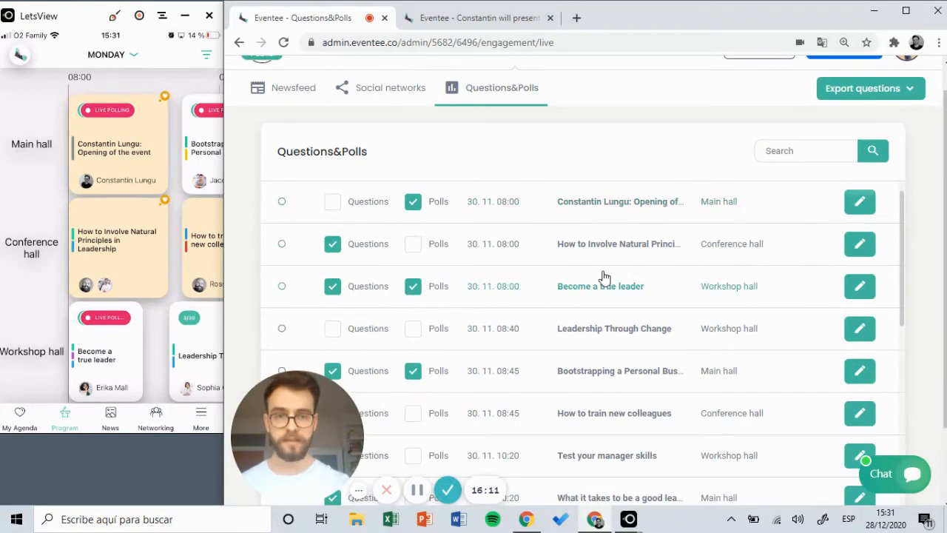
pyautogui.scroll(-2, 597, 381)
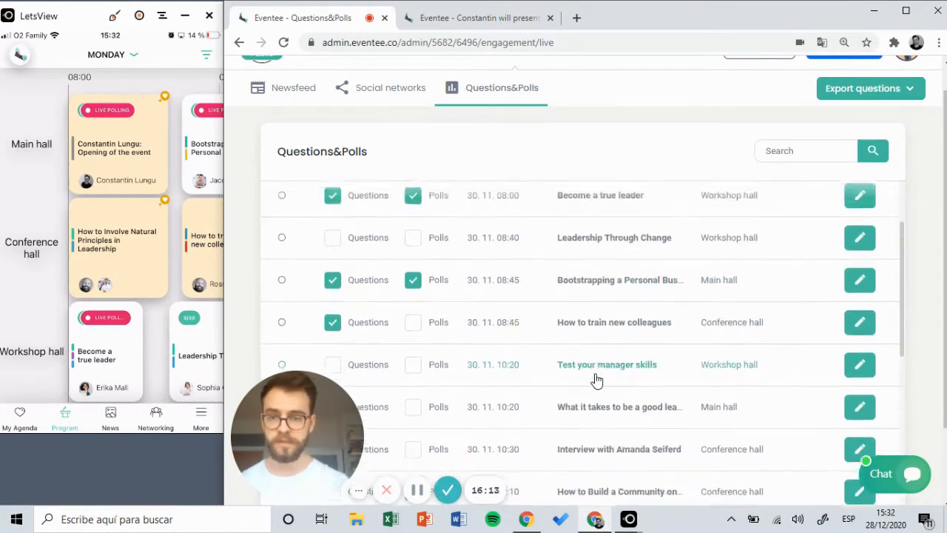
pyautogui.scroll(4, 596, 381)
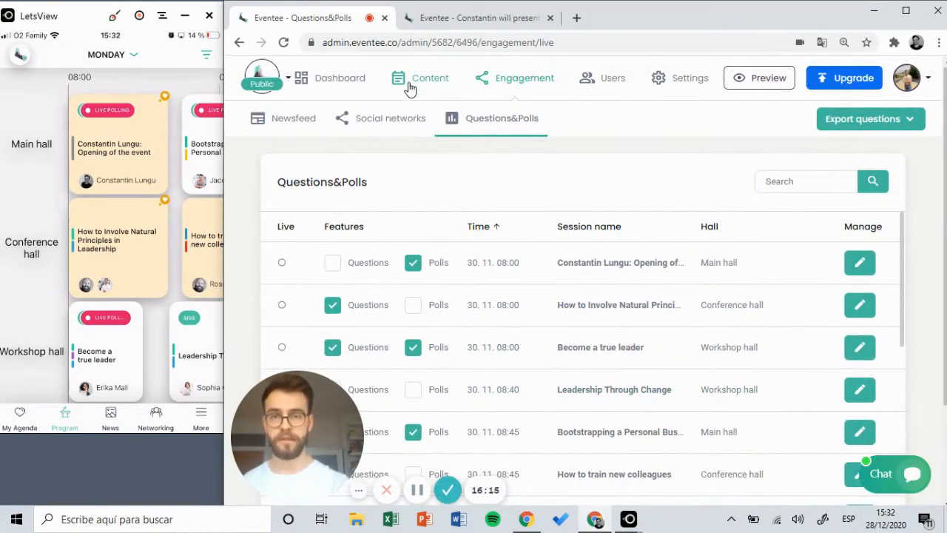
pyautogui.scroll(-1, 634, 249)
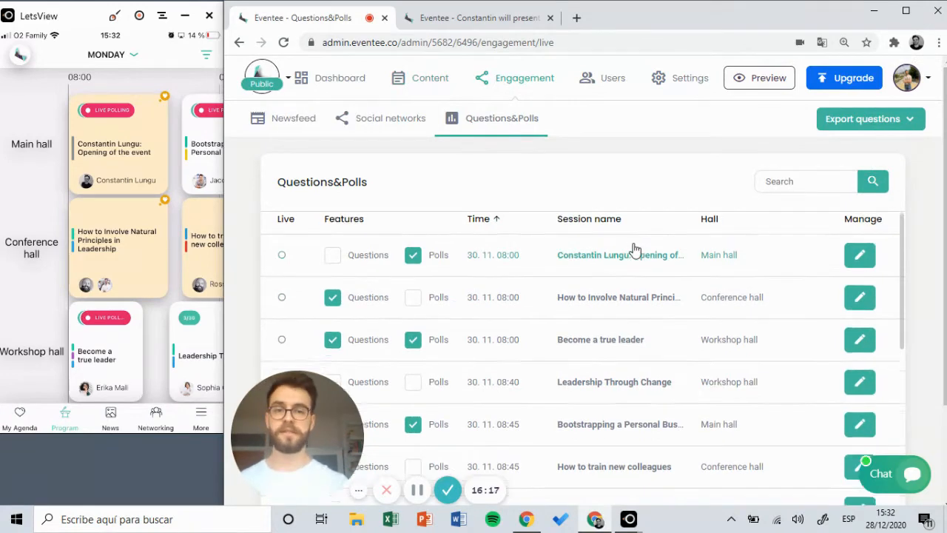
pyautogui.scroll(-1, 635, 249)
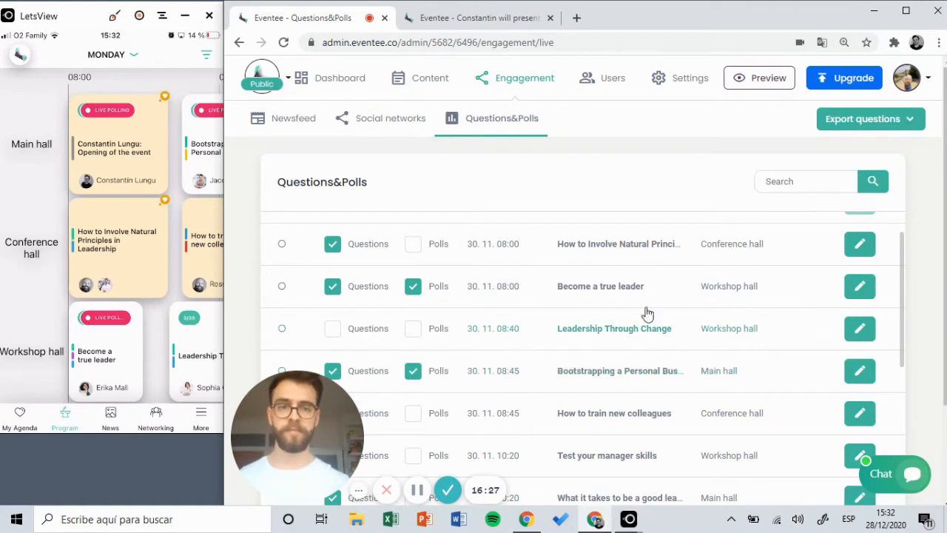
pyautogui.click(858, 287)
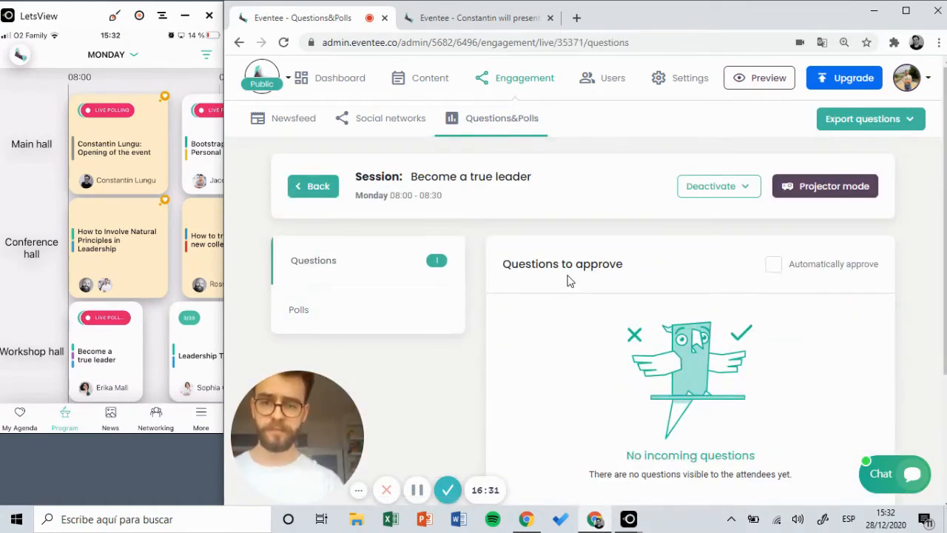
pyautogui.scroll(-1, 567, 279)
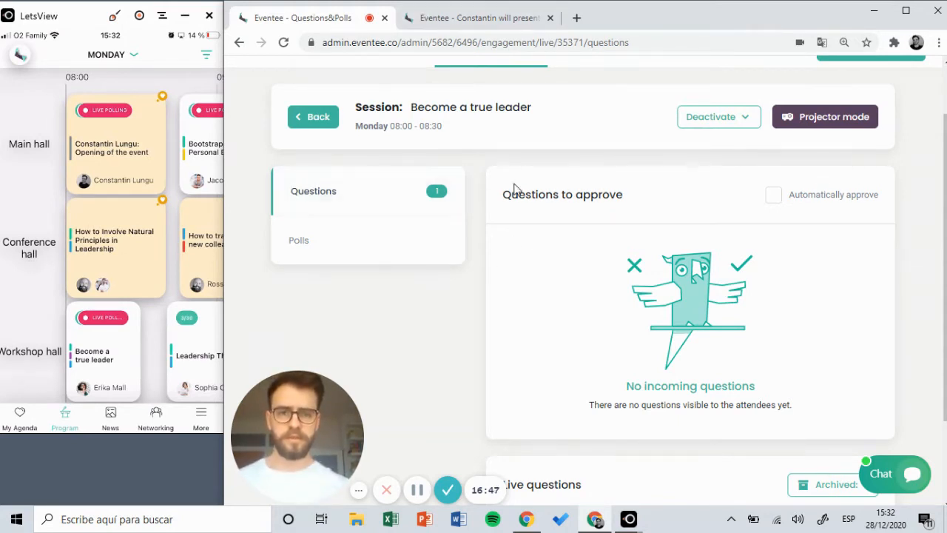
# - Submit the question "How can I..." to the "Become a true leader" session in the mobile app, and enable automatic approval of its questions
pyautogui.click(106, 358)
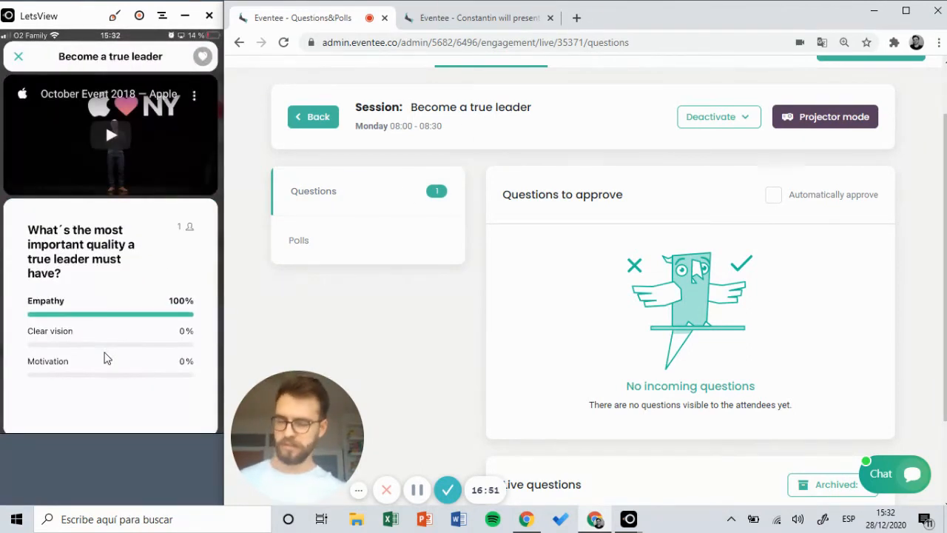
pyautogui.scroll(-5, 104, 359)
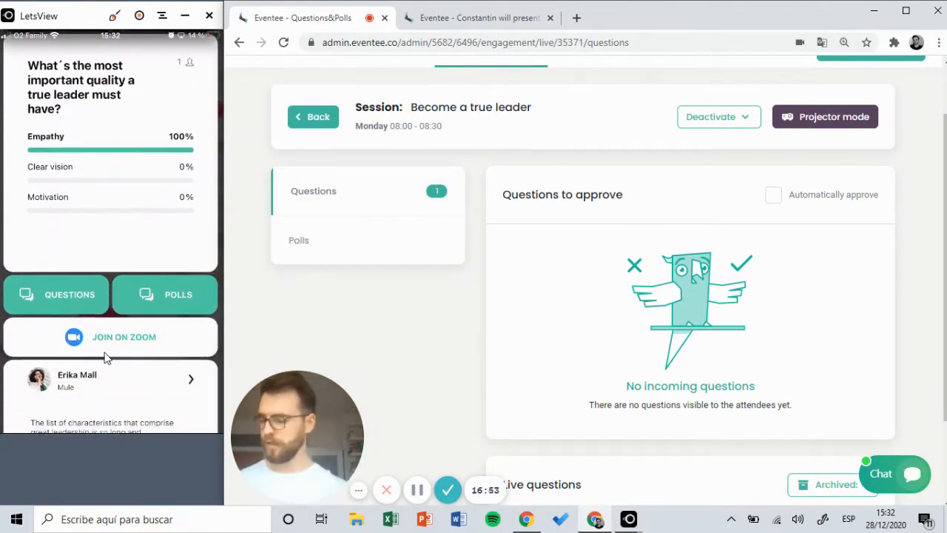
pyautogui.click(62, 276)
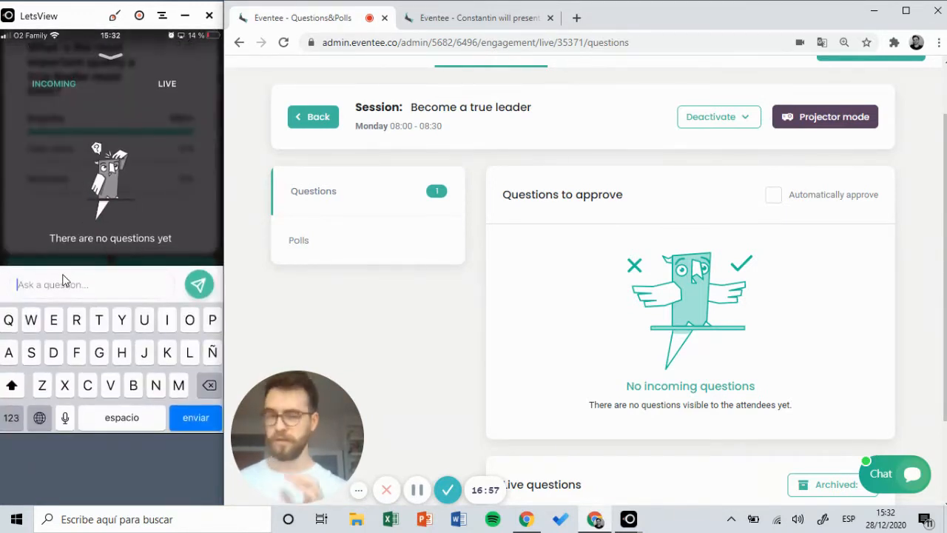
pyautogui.write('How ')
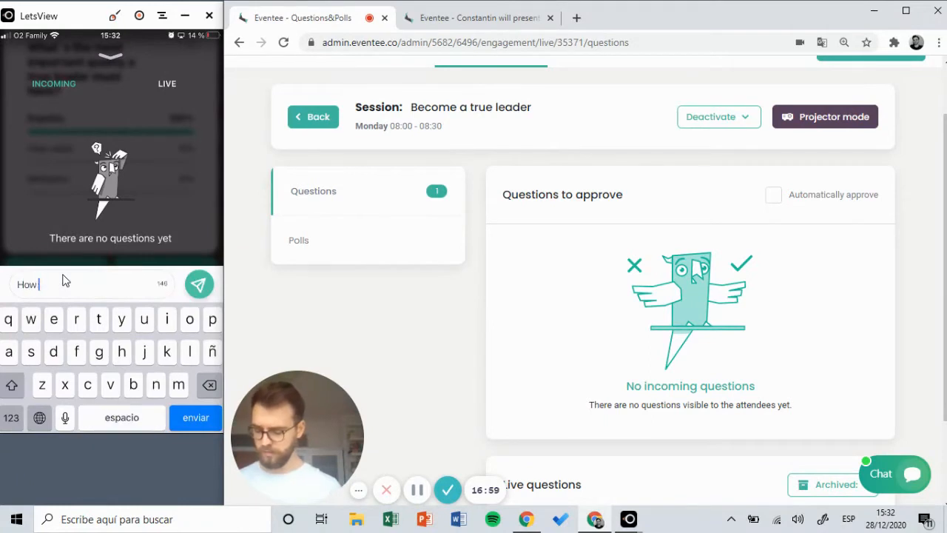
pyautogui.write('can i...')
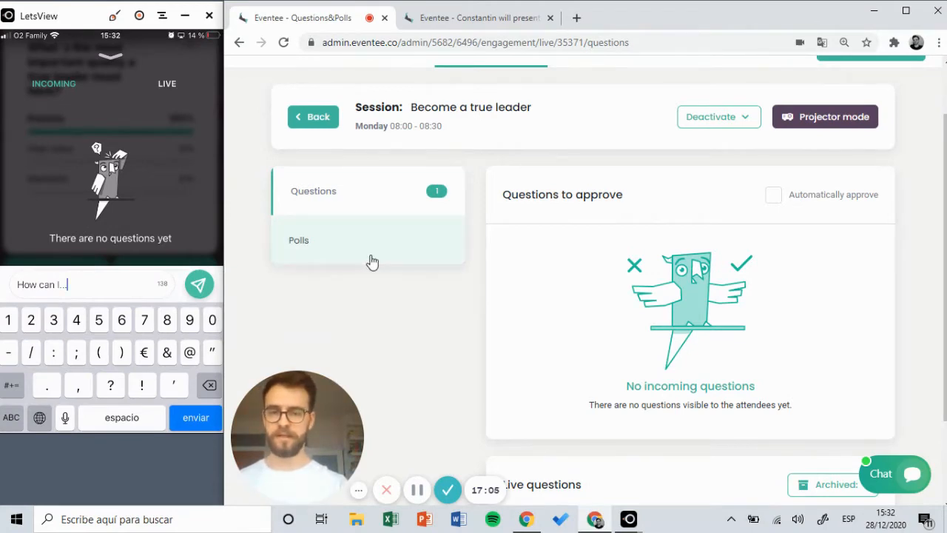
pyautogui.scroll(-2, 372, 262)
pyautogui.press('Return')
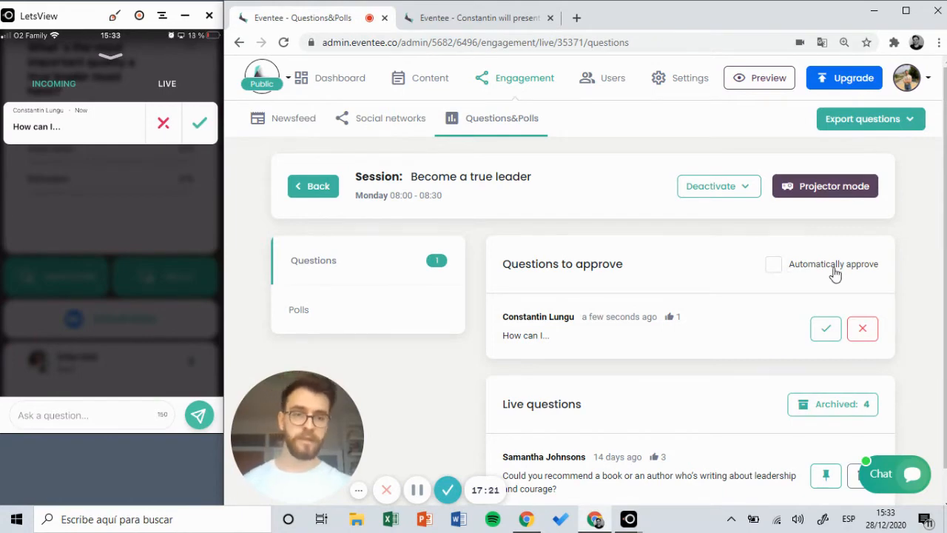
pyautogui.click(774, 268)
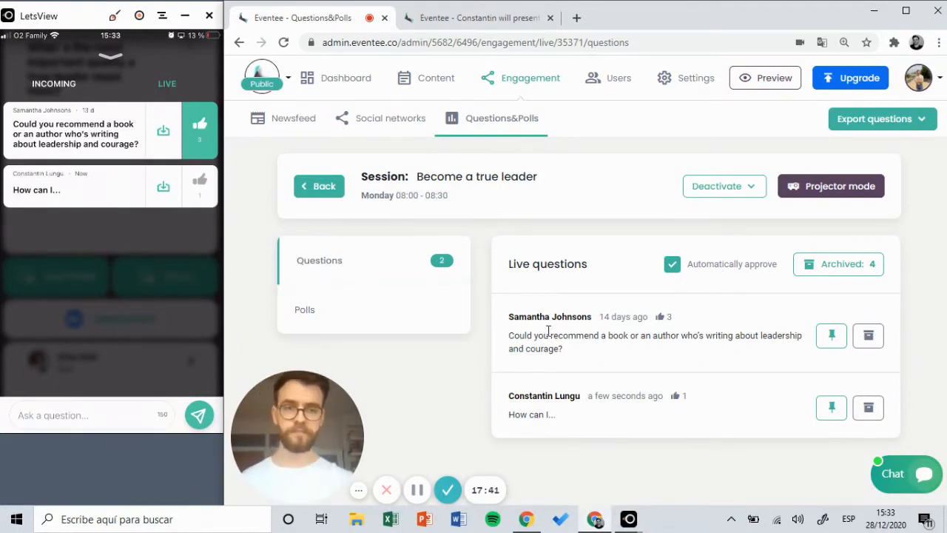
# - Open the session's polls, then stop and restart polling for the question about a true leader's most important quality
pyautogui.click(379, 322)
pyautogui.scroll(-2, 501, 349)
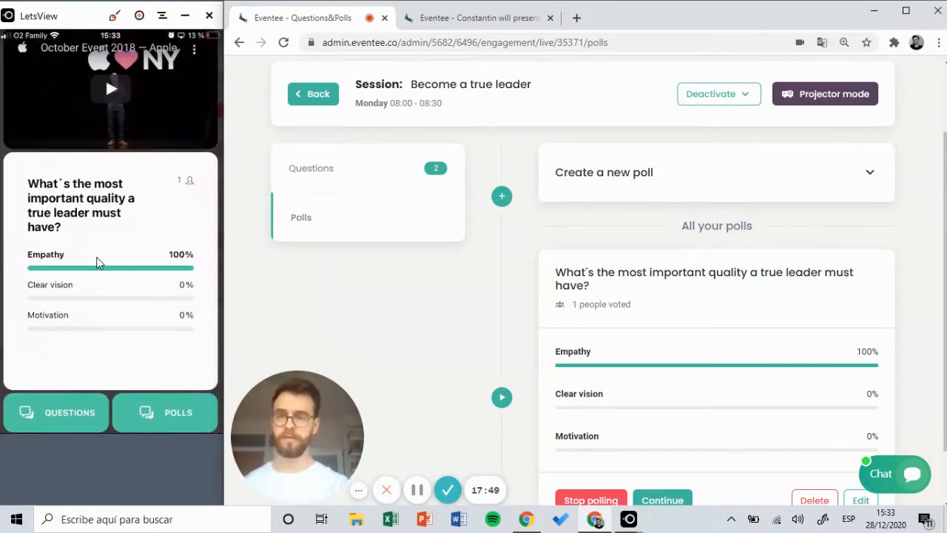
pyautogui.scroll(-1, 499, 356)
pyautogui.scroll(1, 500, 356)
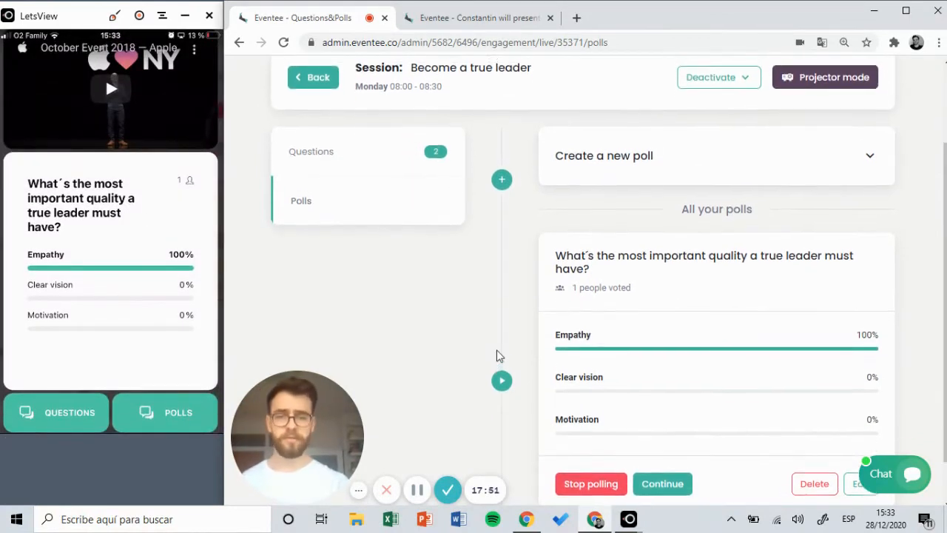
pyautogui.scroll(-1, 500, 356)
pyautogui.scroll(1, 658, 389)
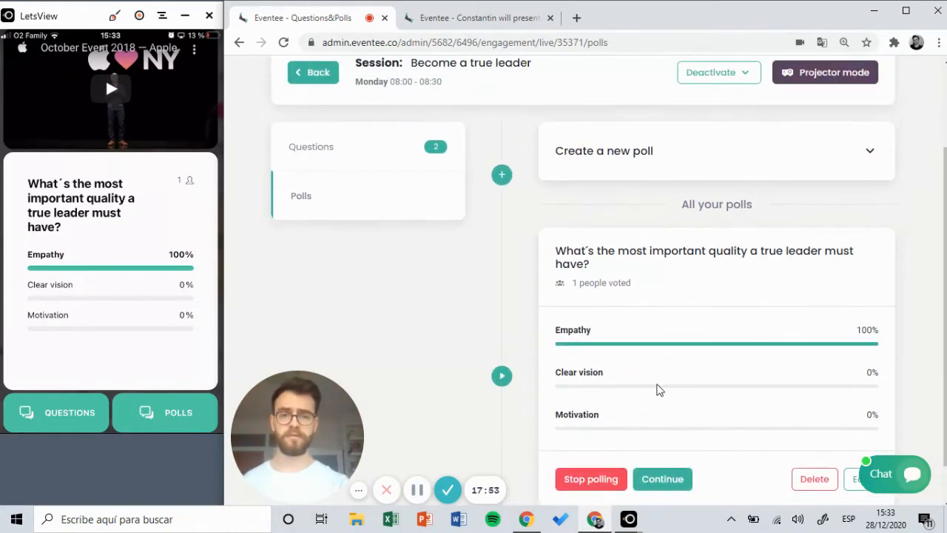
pyautogui.scroll(-1, 658, 390)
pyautogui.scroll(-1, 659, 390)
pyautogui.click(607, 450)
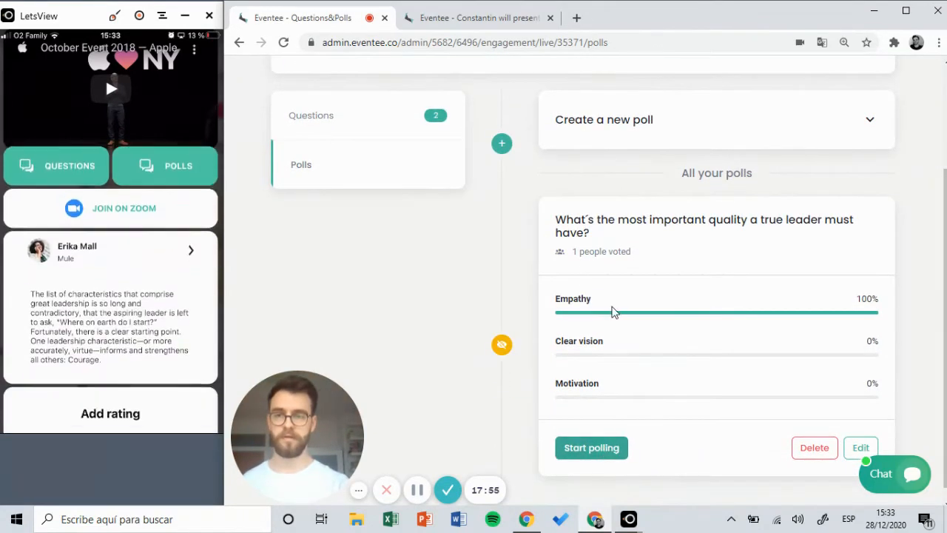
pyautogui.scroll(-1, 613, 310)
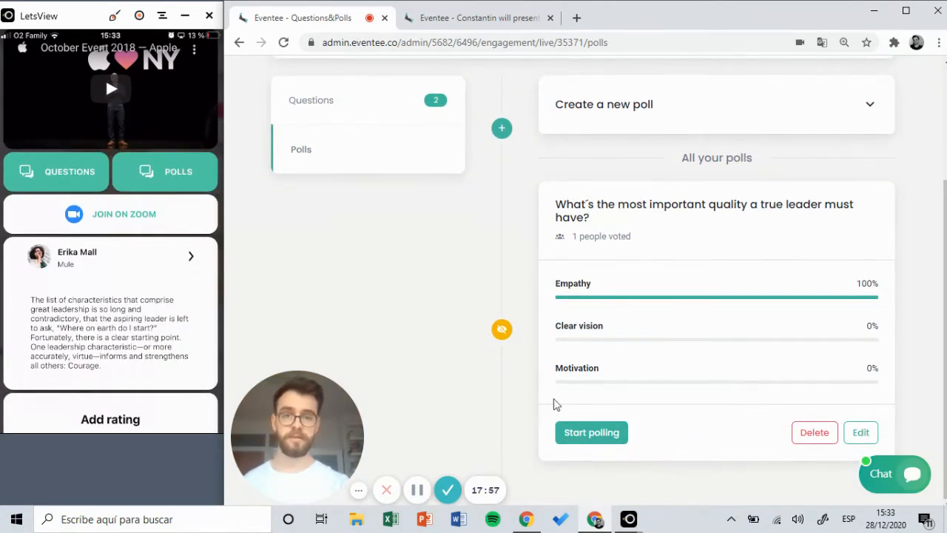
pyautogui.click(593, 434)
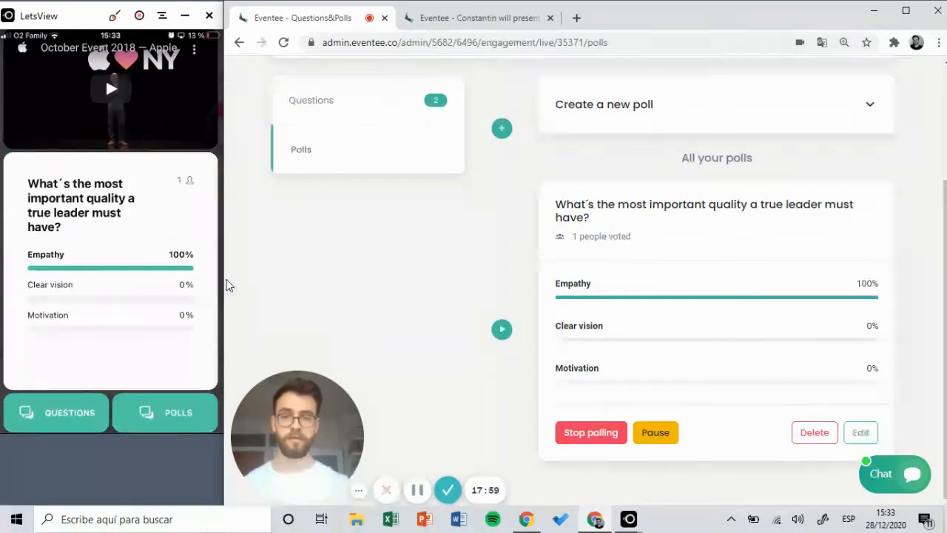
# - Begin a new poll with the question "What´s the most important quality a true leader must have?" copied from the existing poll
pyautogui.click(619, 124)
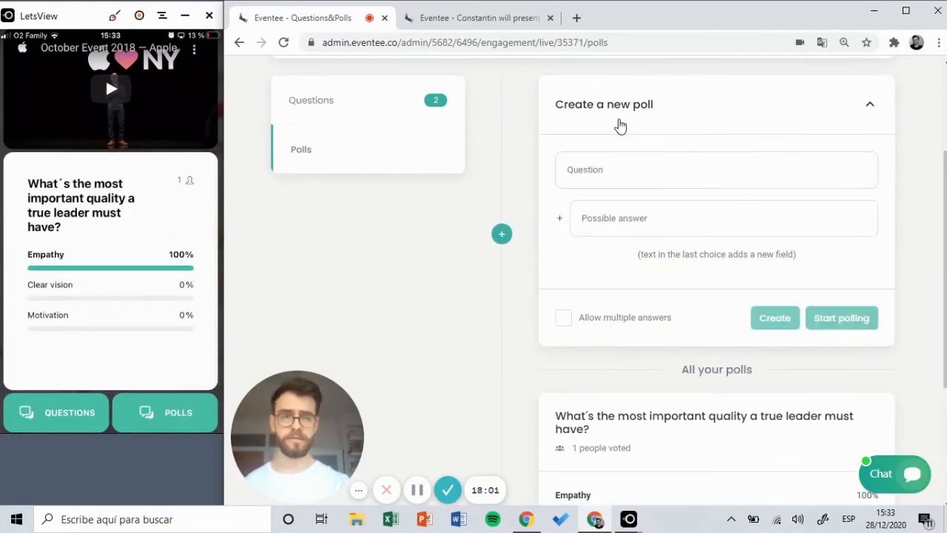
pyautogui.click(612, 169)
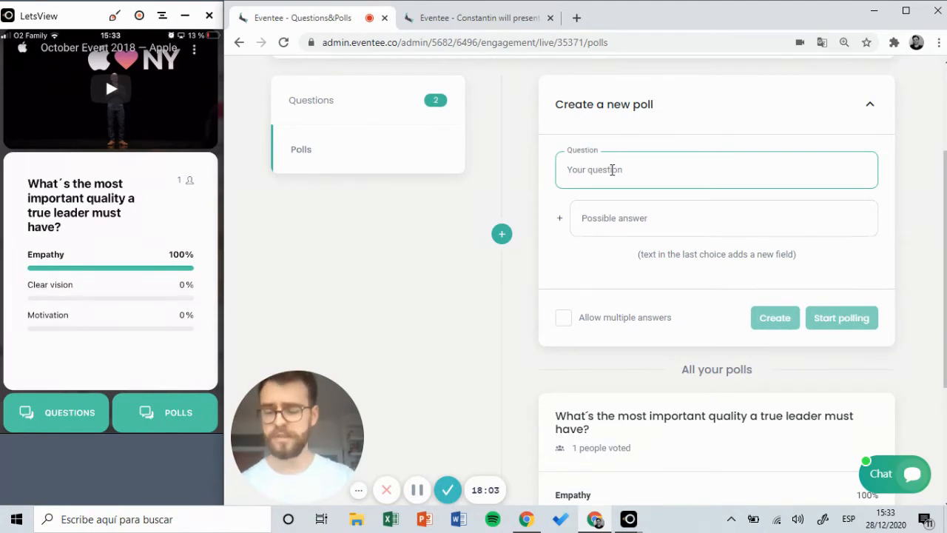
pyautogui.scroll(-1, 612, 170)
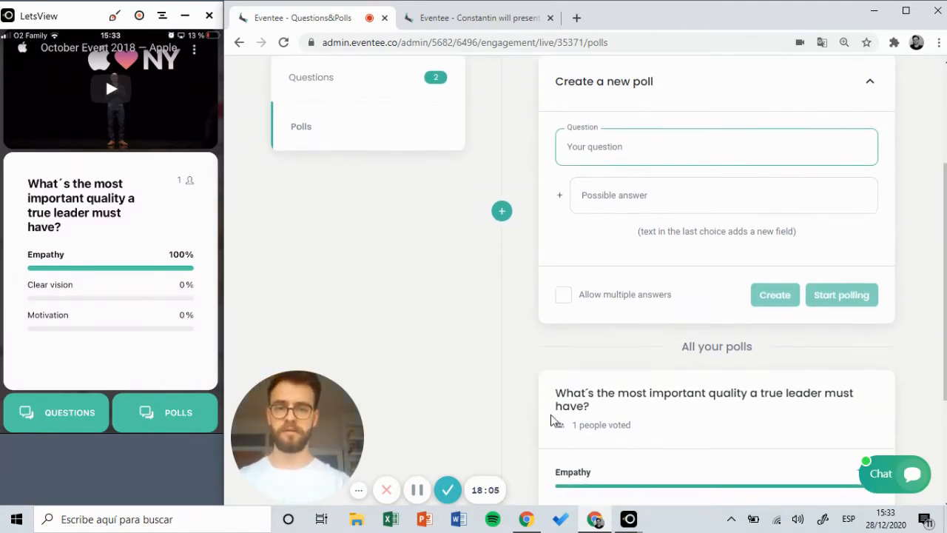
pyautogui.moveTo(557, 390); pyautogui.dragTo(605, 412)
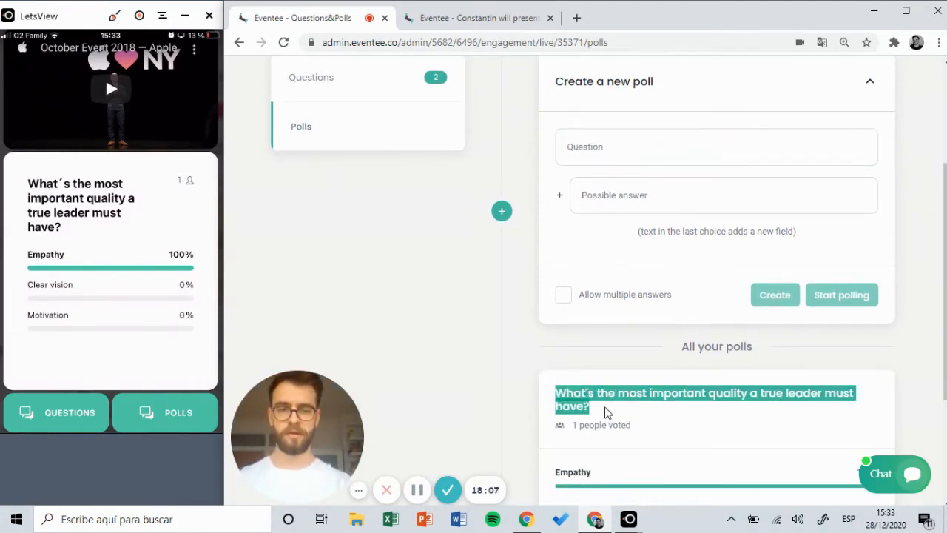
pyautogui.hotkey('ctrl', 'c')
pyautogui.click(645, 158)
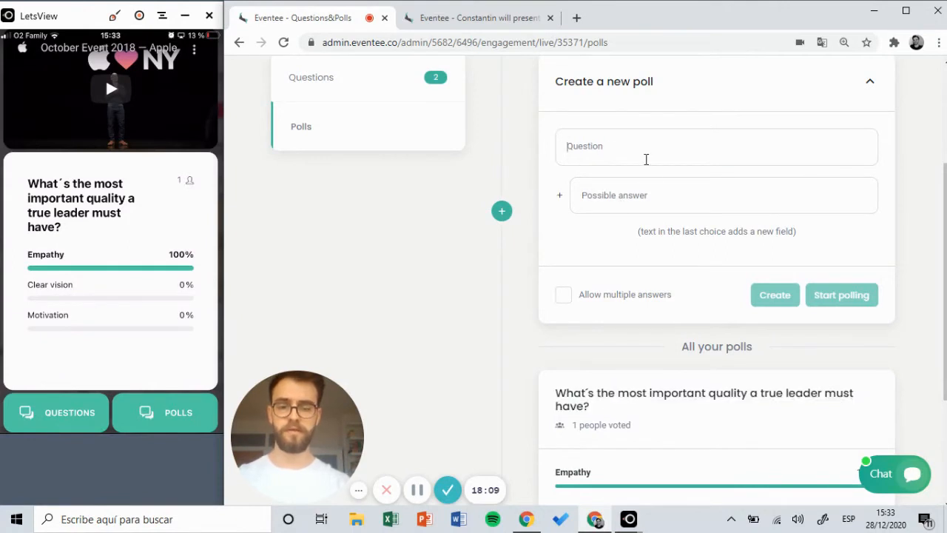
pyautogui.hotkey('ctrl', 'v')
# - Add the possible answers "jcjds", "vdsv" and "vsdvsd" to the new poll and create it without starting polling
pyautogui.click(651, 195)
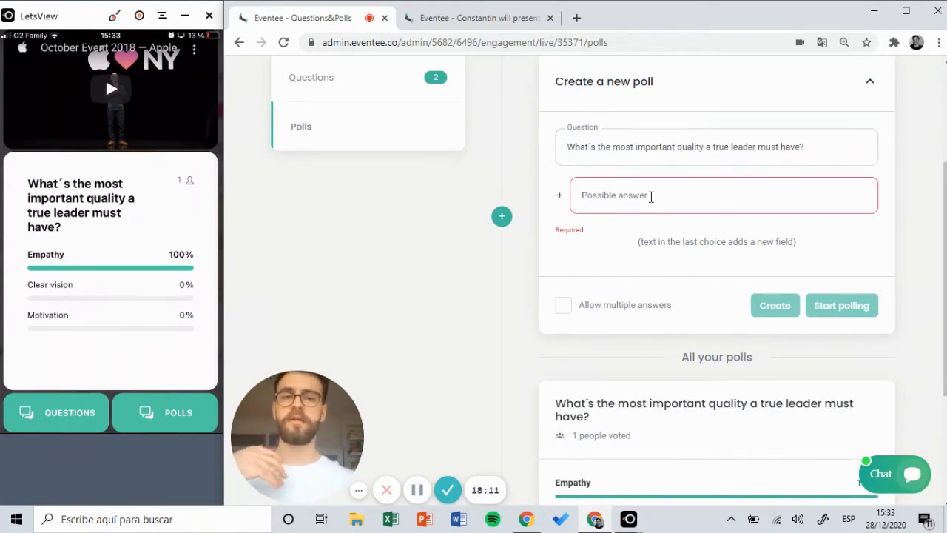
pyautogui.write('jcjds')
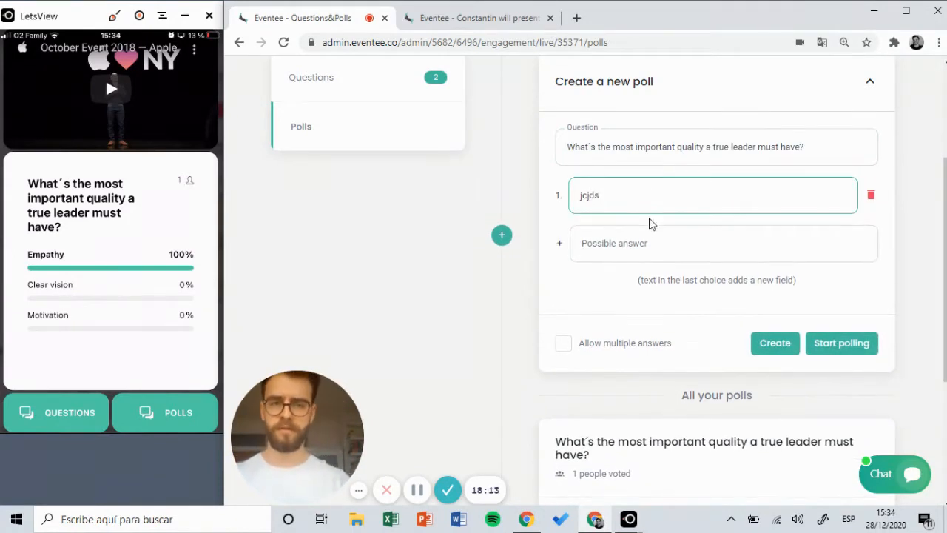
pyautogui.click(648, 237)
pyautogui.write('vdsv')
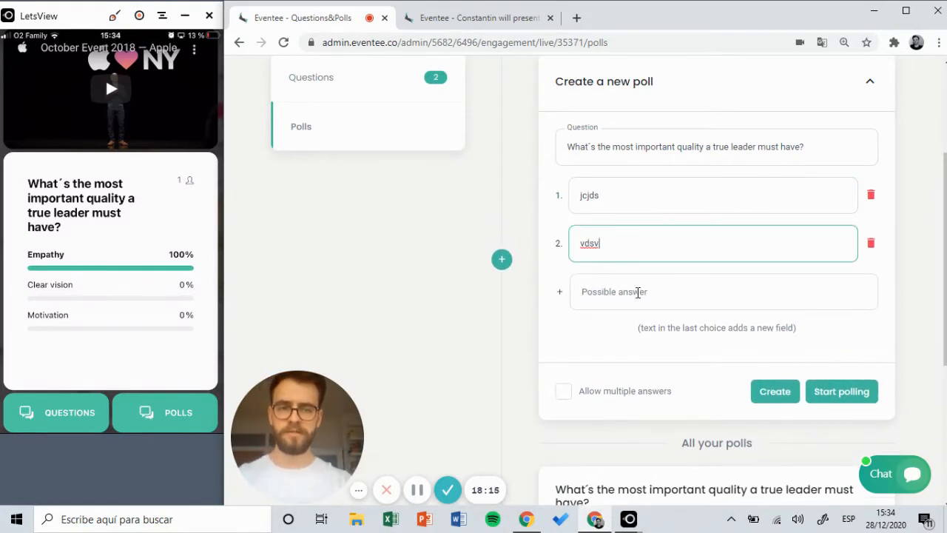
pyautogui.click(638, 291)
pyautogui.write('vsdvsd')
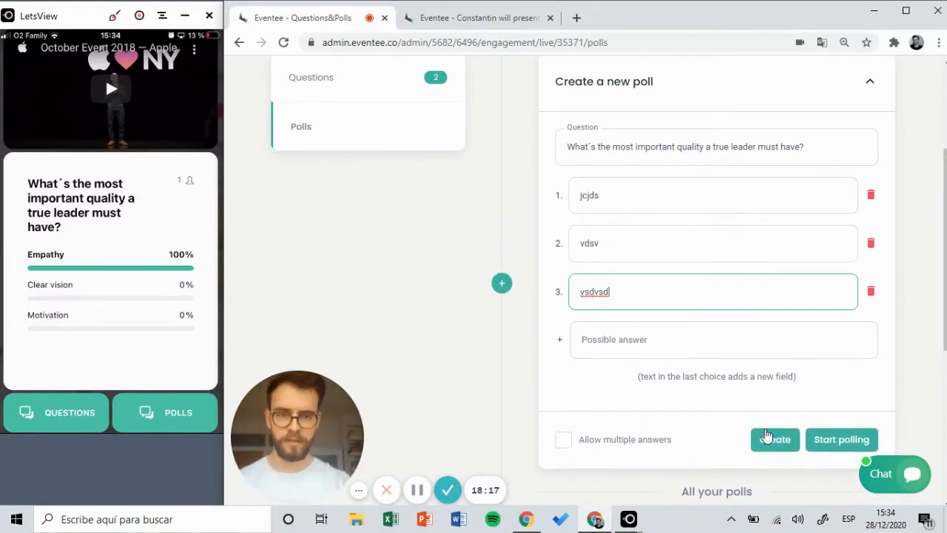
pyautogui.click(772, 442)
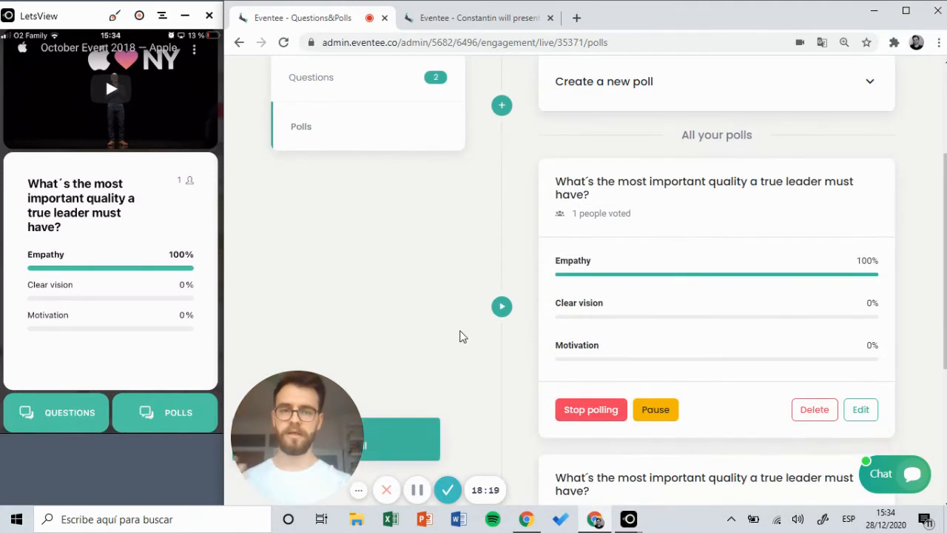
# - Start polling for the newly created poll with the answers "jcjds", "vdsv" and "vsdvsd"
pyautogui.scroll(-4, 544, 307)
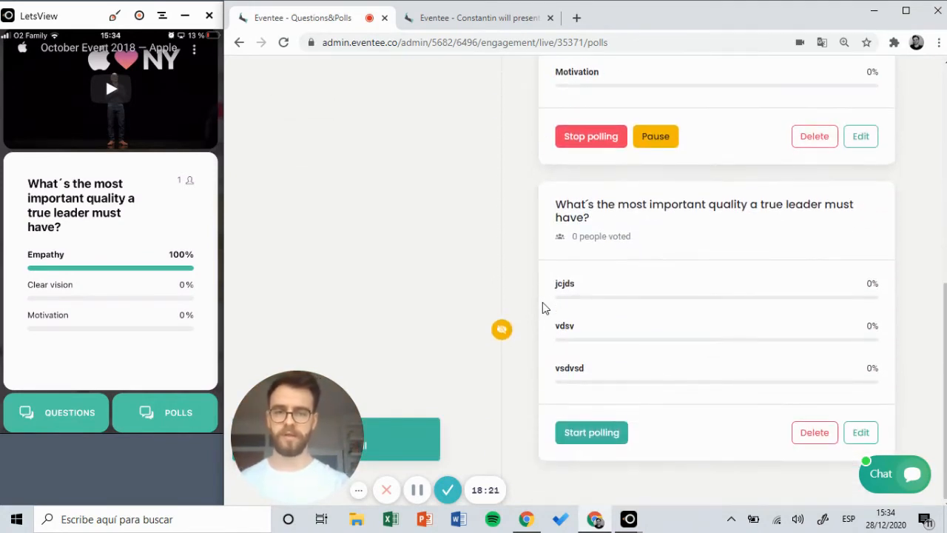
pyautogui.click(592, 435)
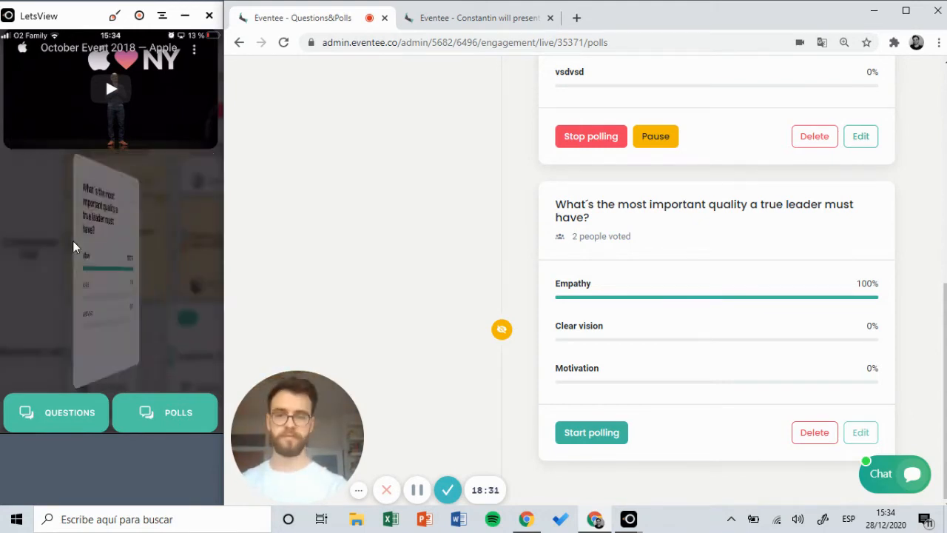
# - Show the session's active poll in projector mode, then exit full screen and return to the polls page
pyautogui.scroll(10, 358, 247)
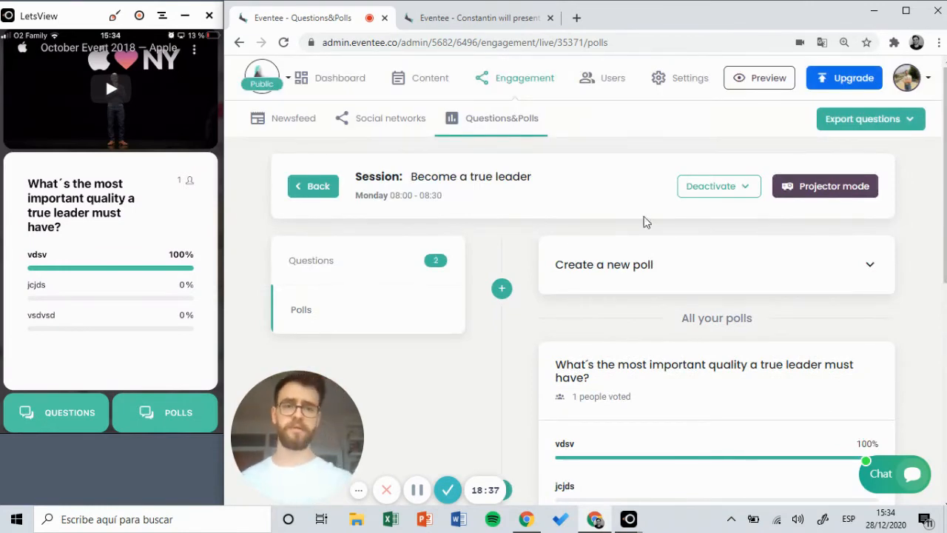
pyautogui.click(831, 193)
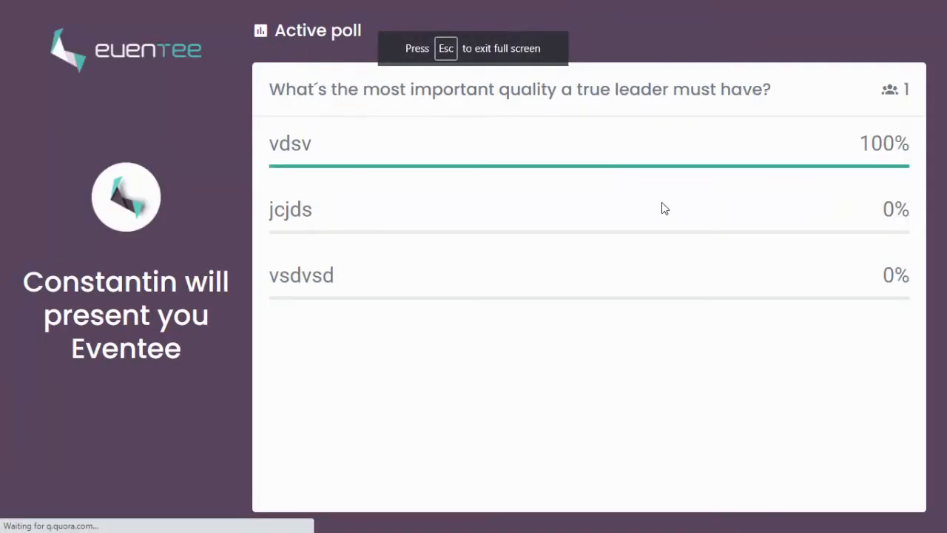
pyautogui.press('Escape')
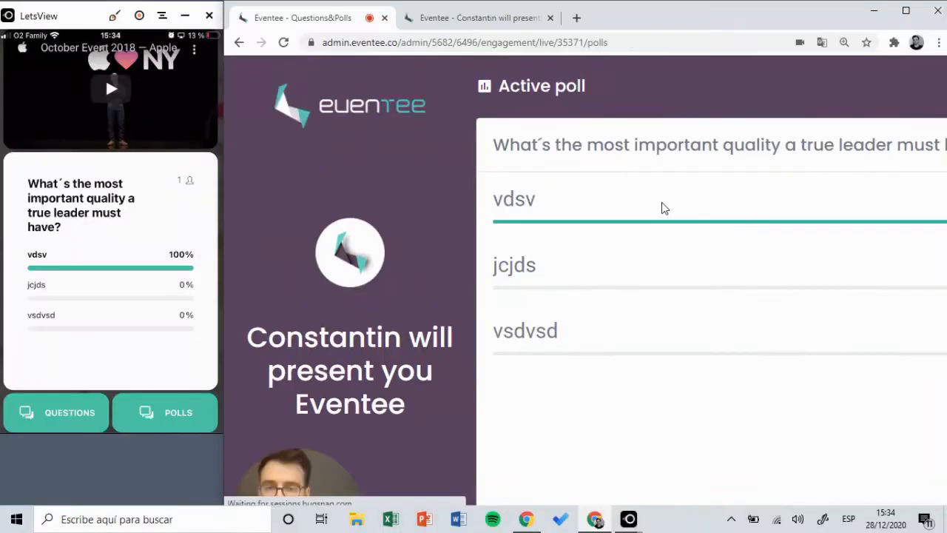
pyautogui.hotkey('ctrl', 'Tab')
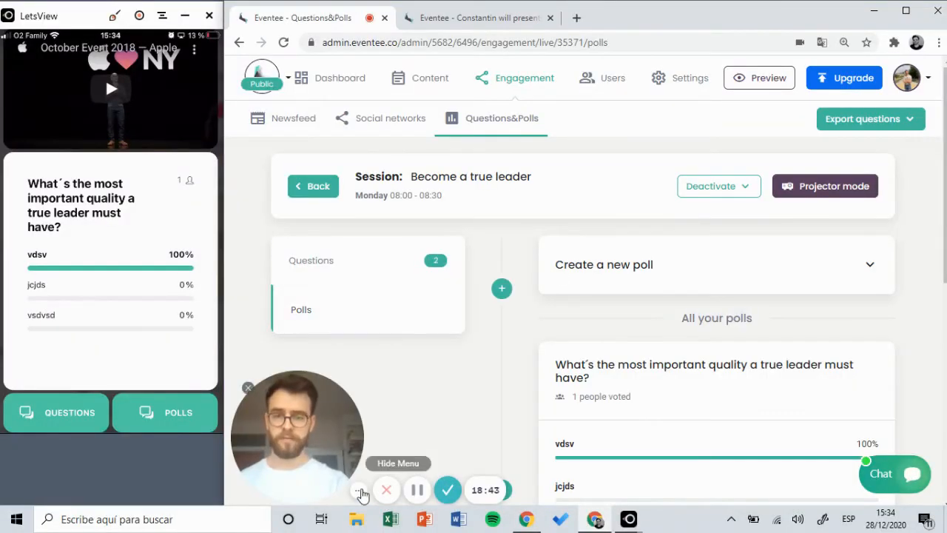
pyautogui.click(360, 490)
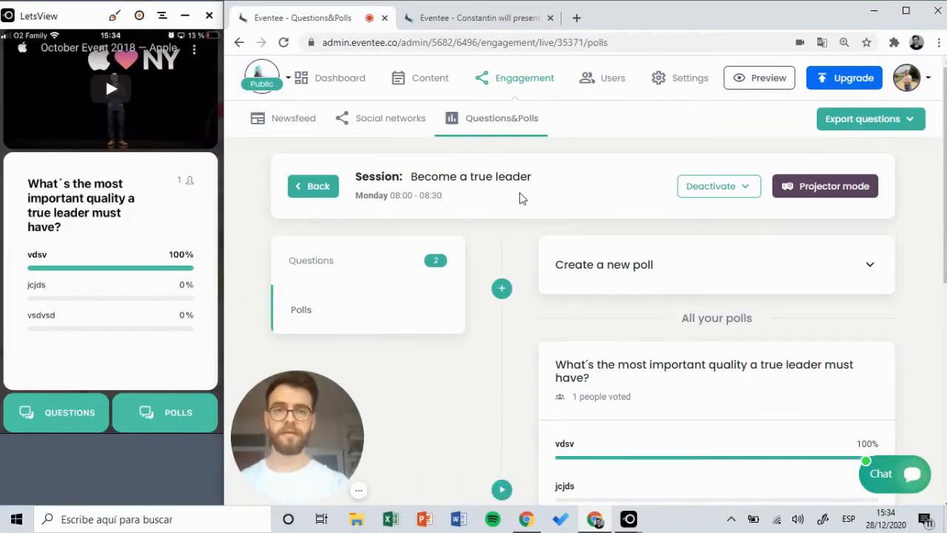
# - Open the event's user list and view the attendee and moderator options for inviting new users, then close the invitation
pyautogui.click(601, 79)
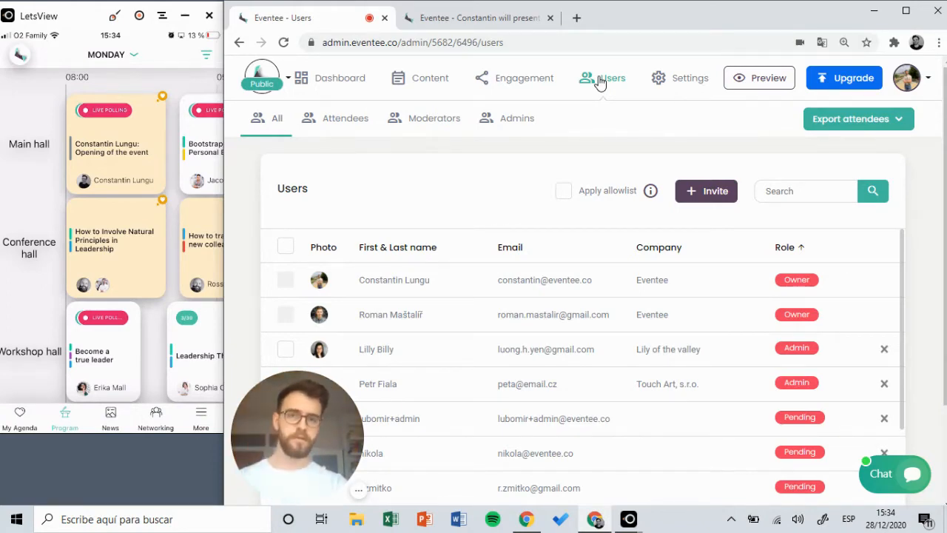
pyautogui.click(694, 194)
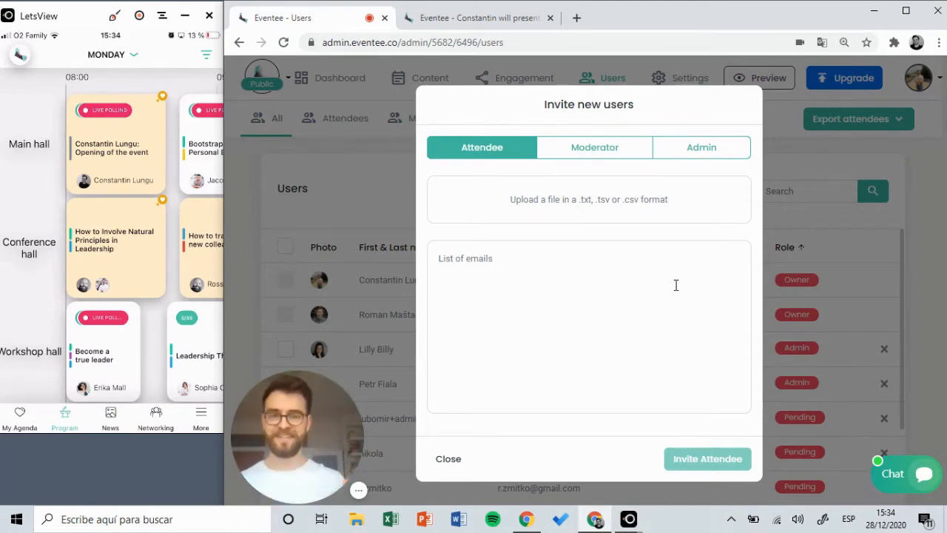
pyautogui.click(592, 151)
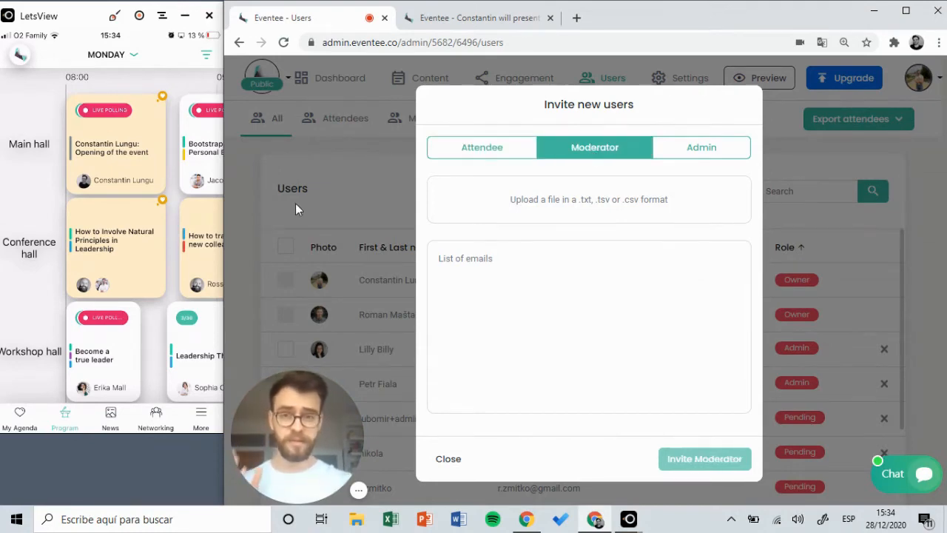
pyautogui.click(354, 192)
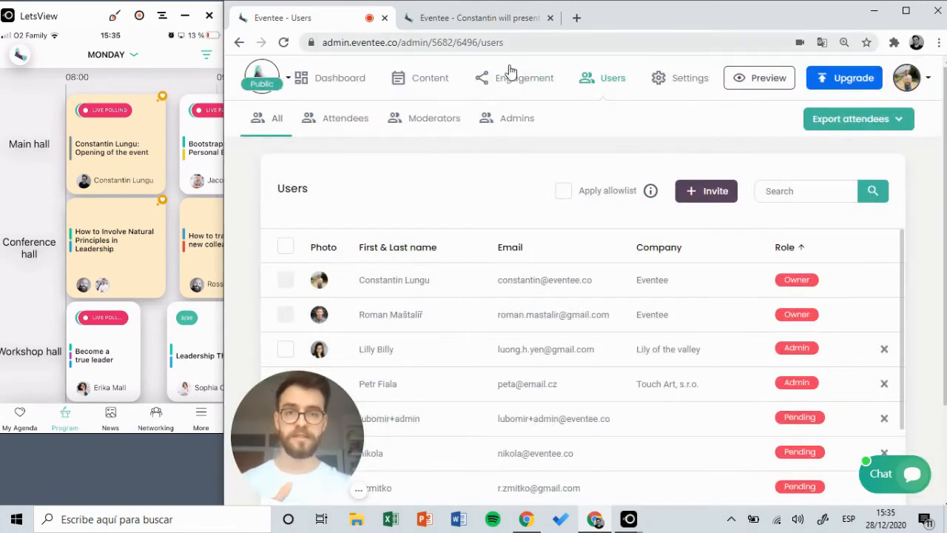
# - Look at the Engagement section, then return to Users and review the admin and attendee invitation options without inviting anyone
pyautogui.click(507, 89)
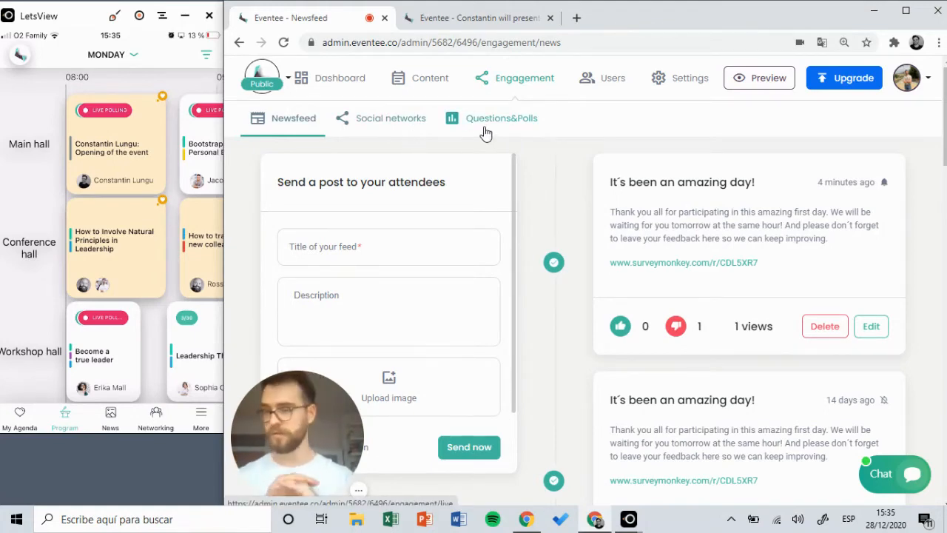
pyautogui.click(598, 88)
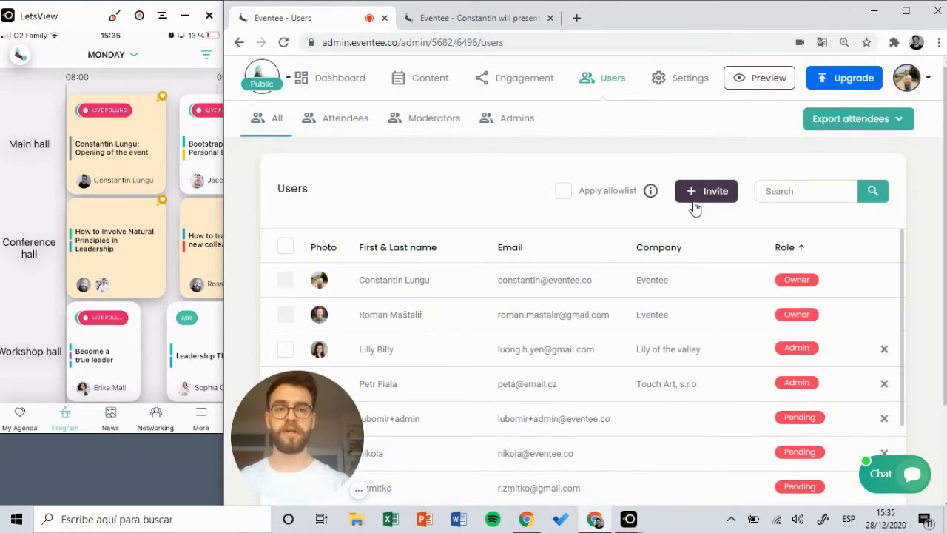
pyautogui.click(700, 193)
pyautogui.click(689, 158)
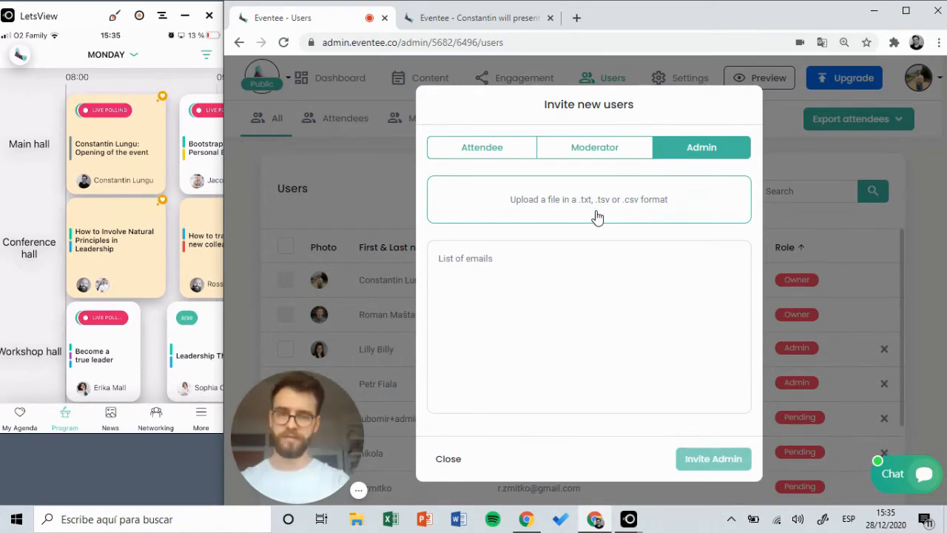
pyautogui.click(484, 276)
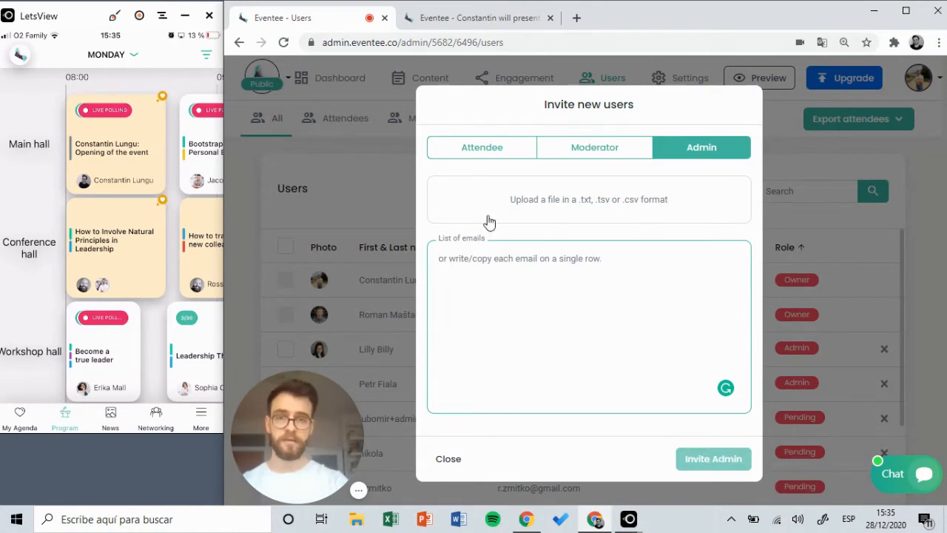
pyautogui.click(475, 144)
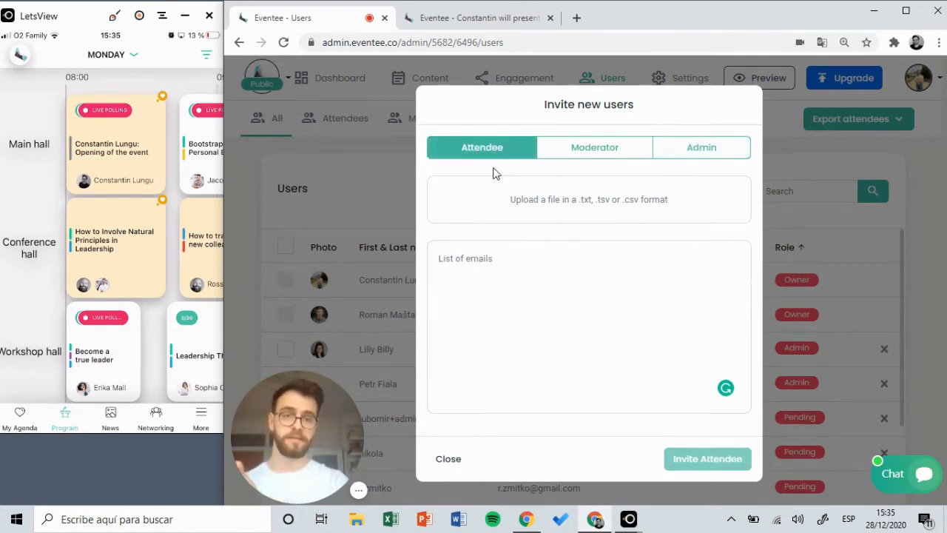
pyautogui.click(304, 190)
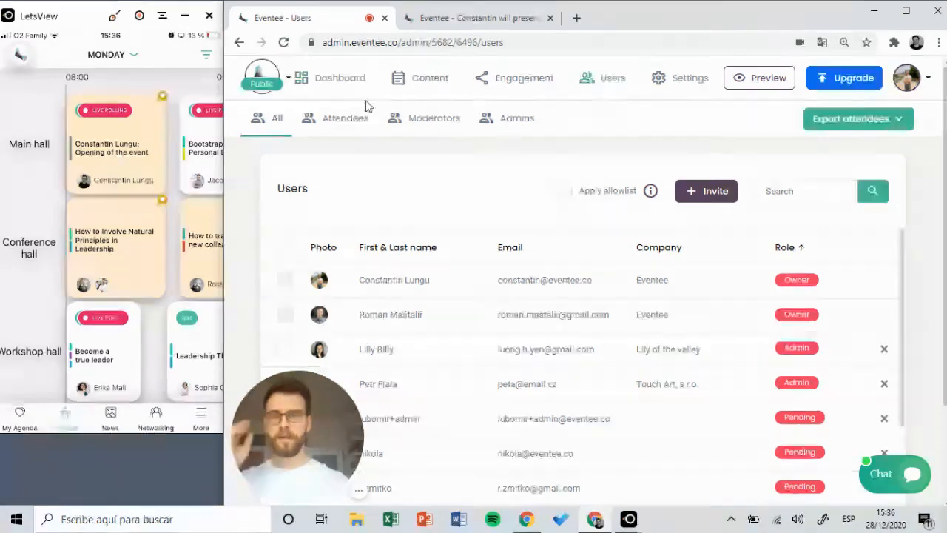
# - Open the dashboard overview and view the QR code for previewing the event on a phone, then close it
pyautogui.click(346, 80)
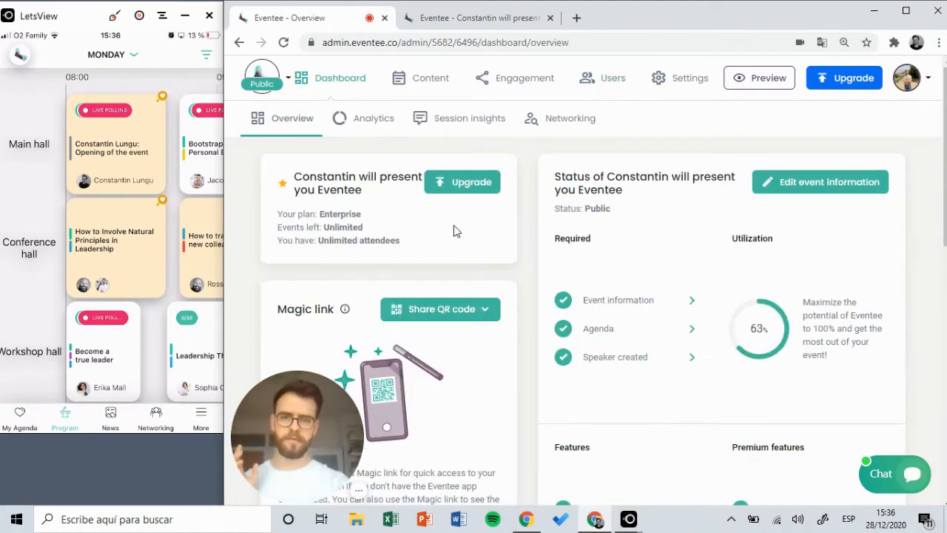
pyautogui.scroll(-1, 455, 226)
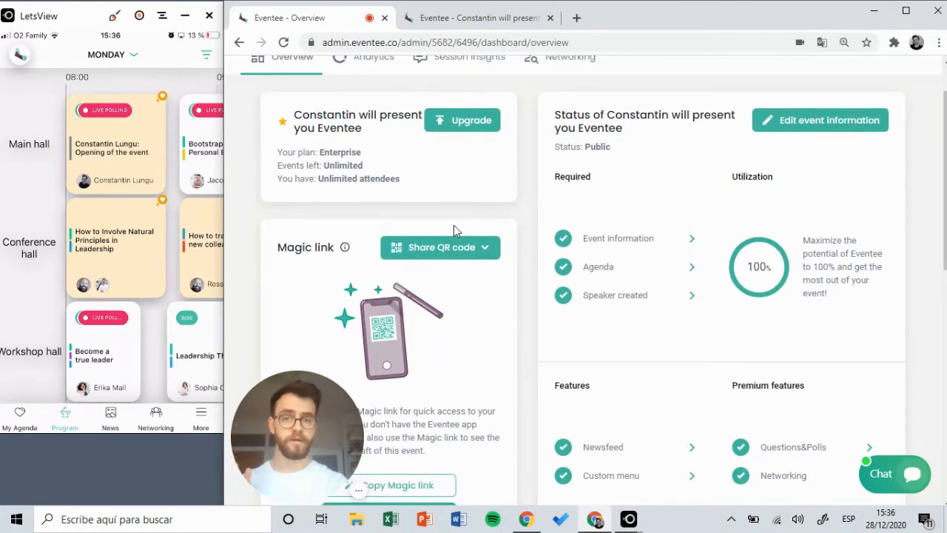
pyautogui.scroll(-2, 454, 227)
pyautogui.scroll(-1, 456, 233)
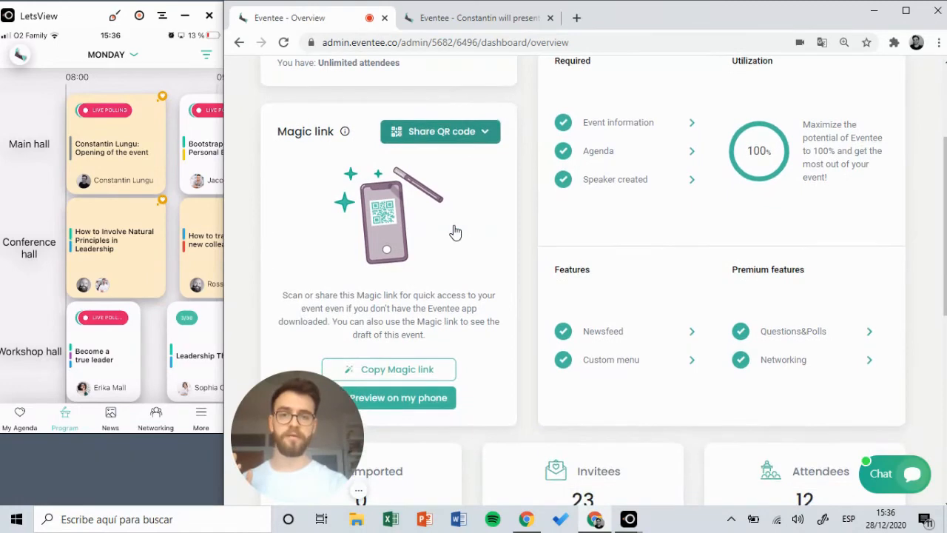
pyautogui.click(414, 400)
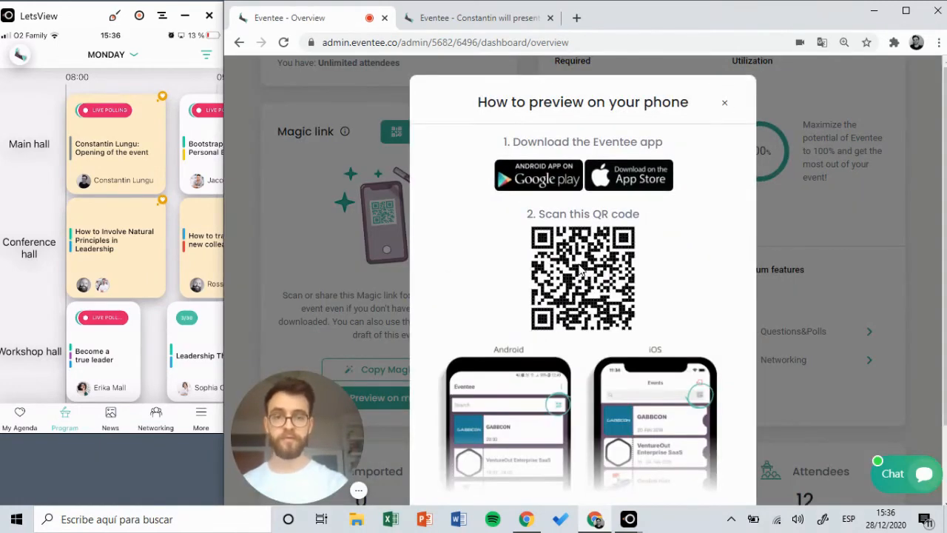
pyautogui.click(818, 274)
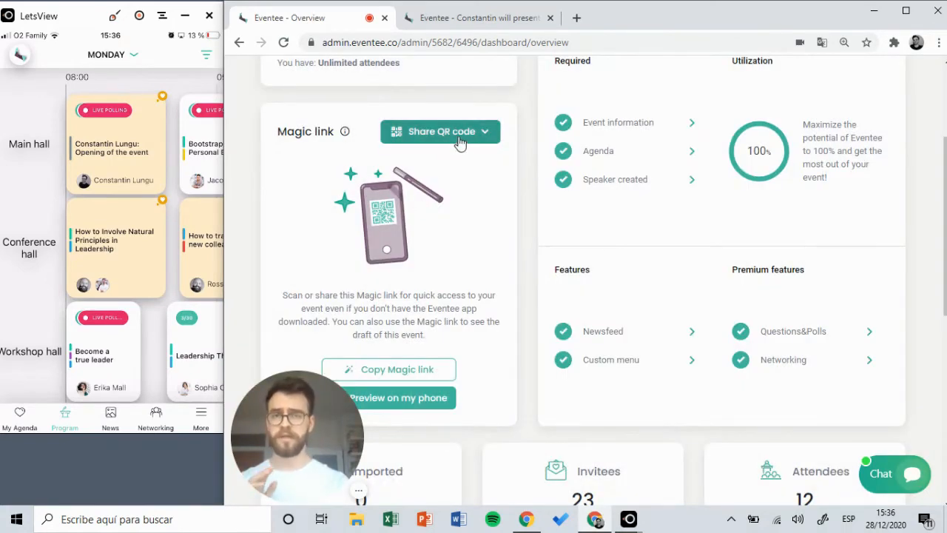
# - Check the QR code's download formats and the phone preview instructions, then copy the event's Magic link
pyautogui.click(461, 143)
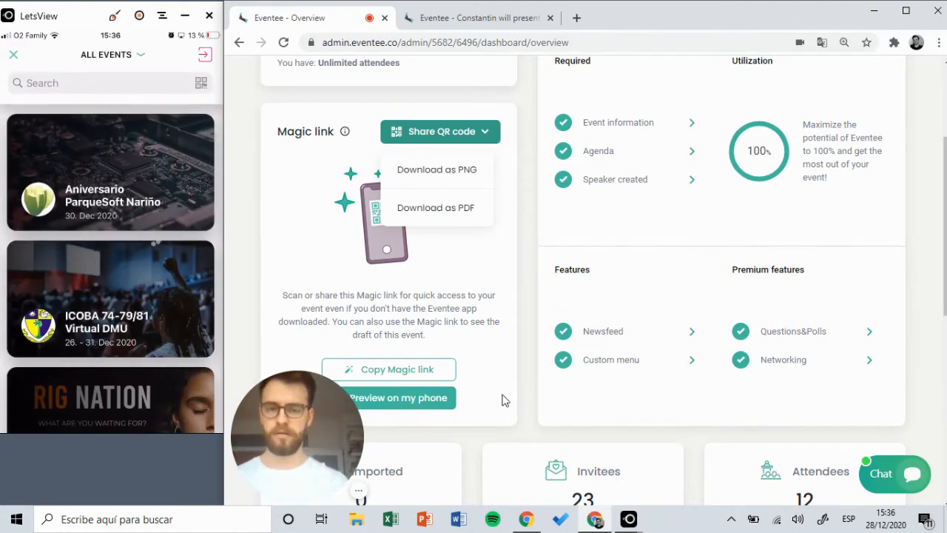
pyautogui.click(444, 404)
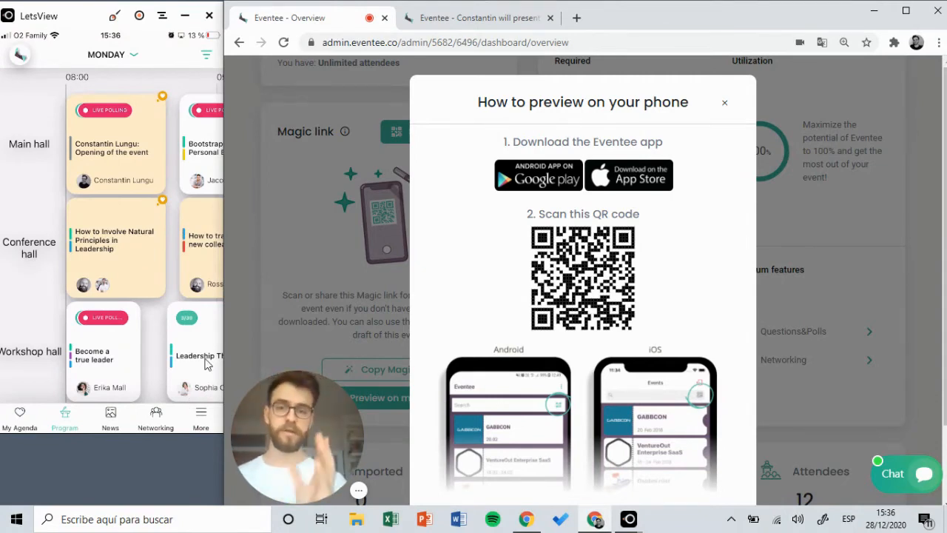
pyautogui.click(310, 187)
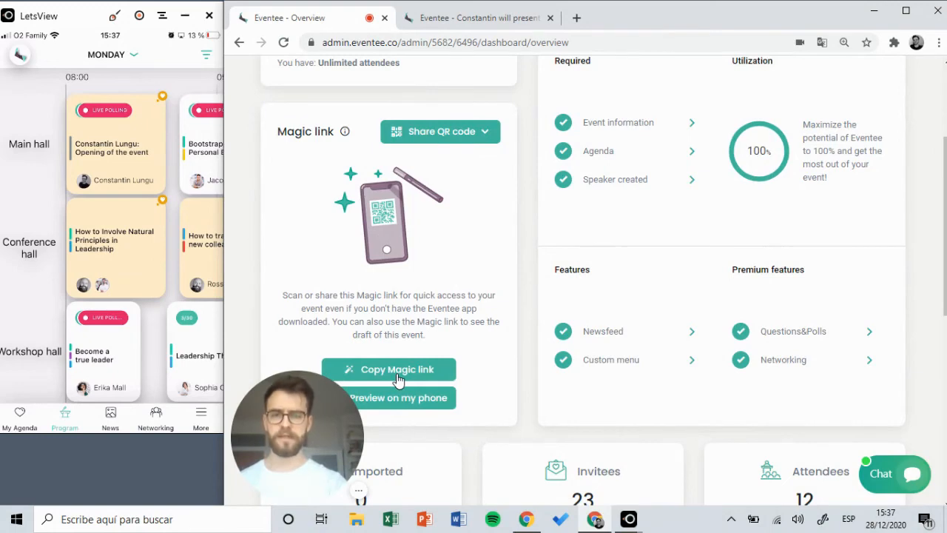
pyautogui.click(397, 378)
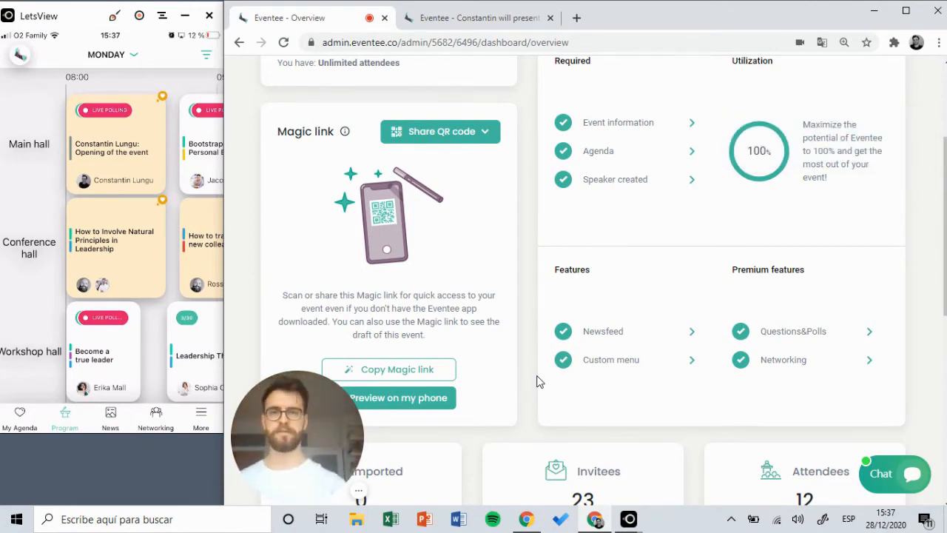
# - Review the features in the event settings and inspect the networking room's options, closing them without changes
pyautogui.scroll(3, 539, 381)
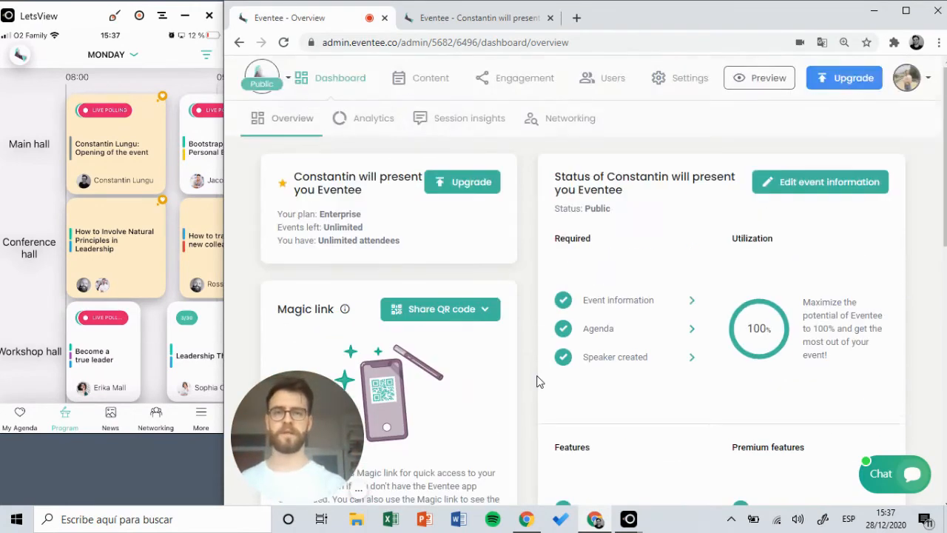
pyautogui.click(669, 89)
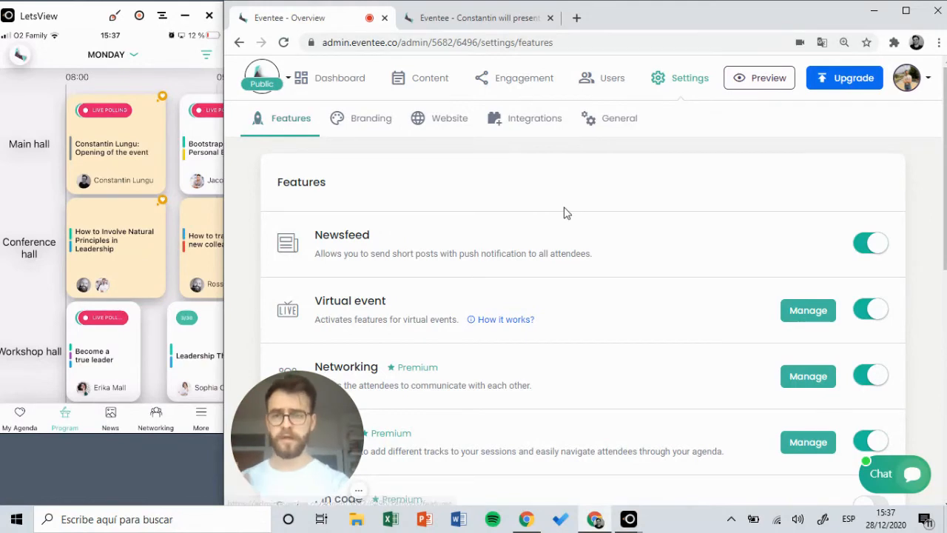
pyautogui.scroll(-1, 566, 212)
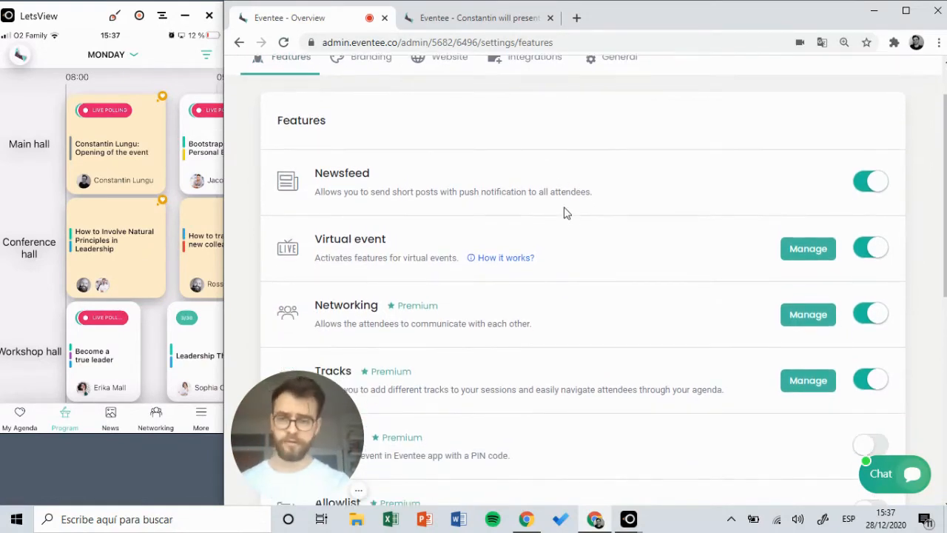
pyautogui.scroll(-1, 567, 213)
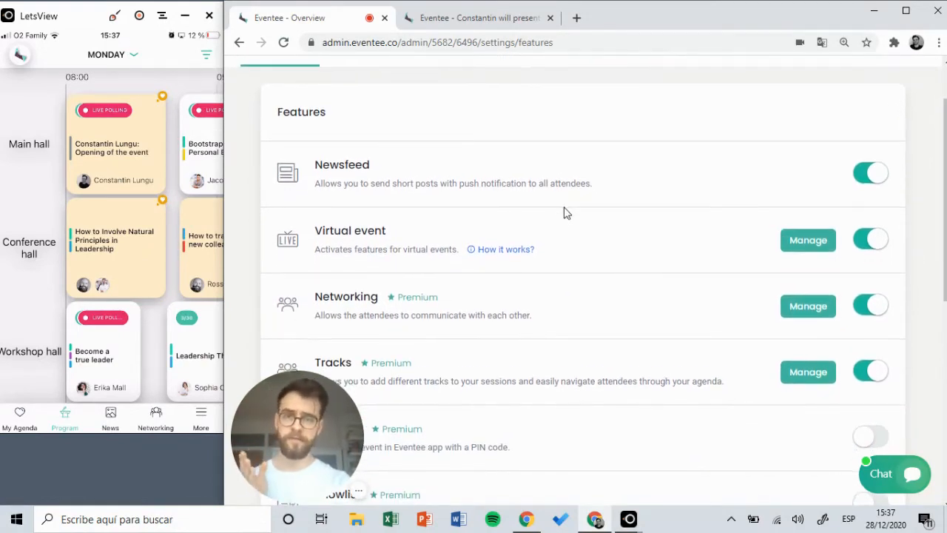
pyautogui.scroll(-1, 565, 212)
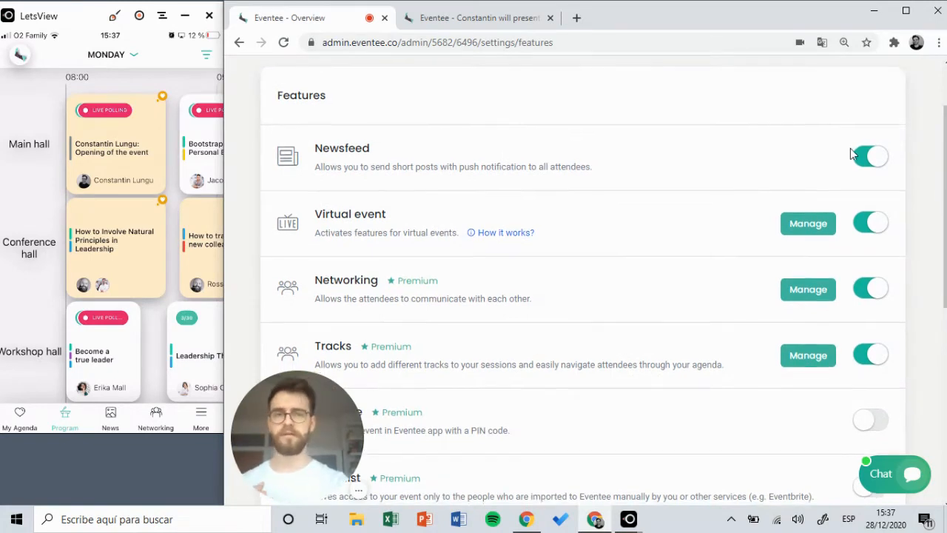
pyautogui.scroll(-1, 852, 153)
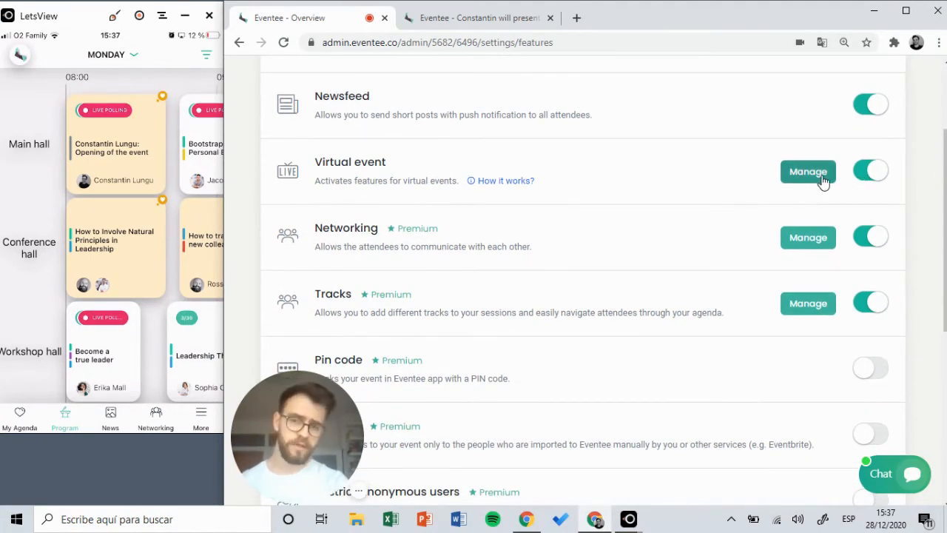
pyautogui.click(806, 239)
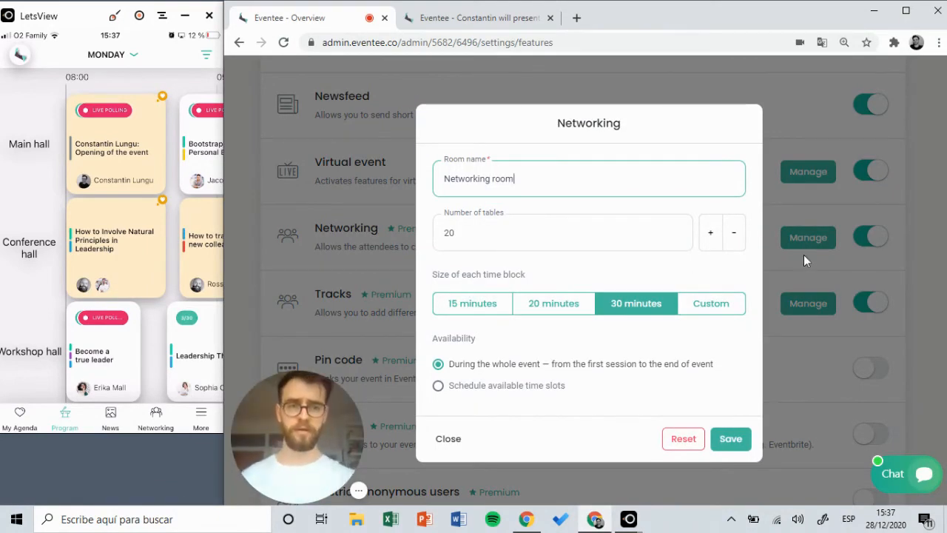
pyautogui.click(906, 273)
# - Look at the list of tracks in the event's Tracks feature, then close it without changes
pyautogui.scroll(-2, 905, 274)
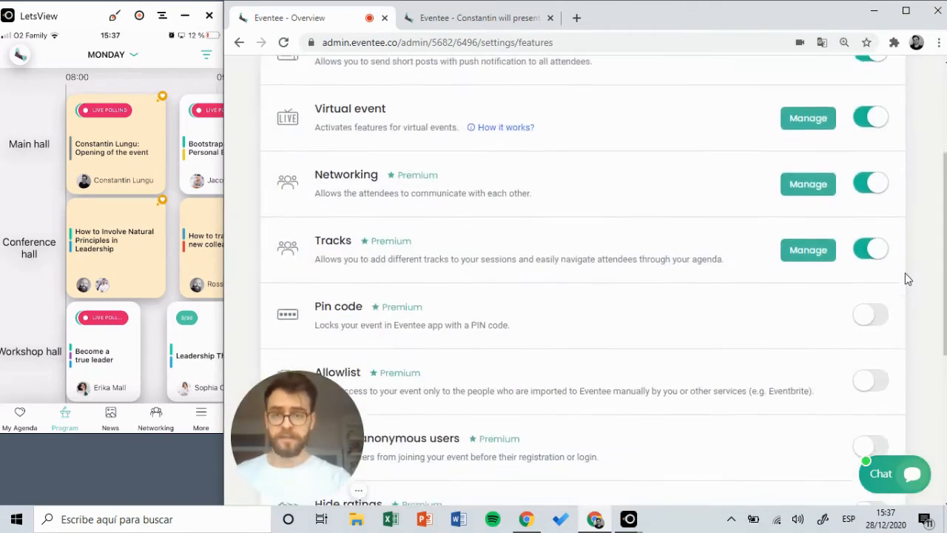
pyautogui.click(800, 209)
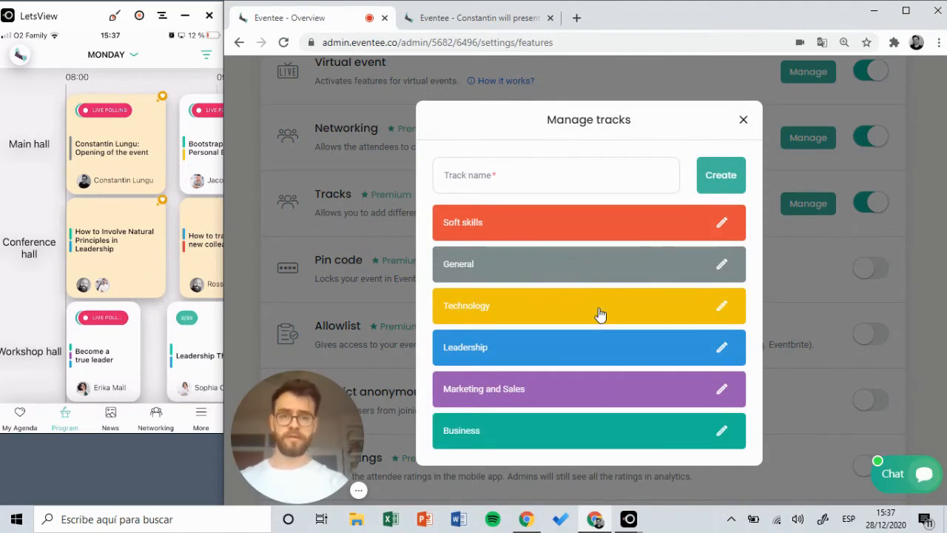
pyautogui.click(931, 368)
# - Turn on the Pin code lock for the event, then turn it off again
pyautogui.scroll(-1, 931, 368)
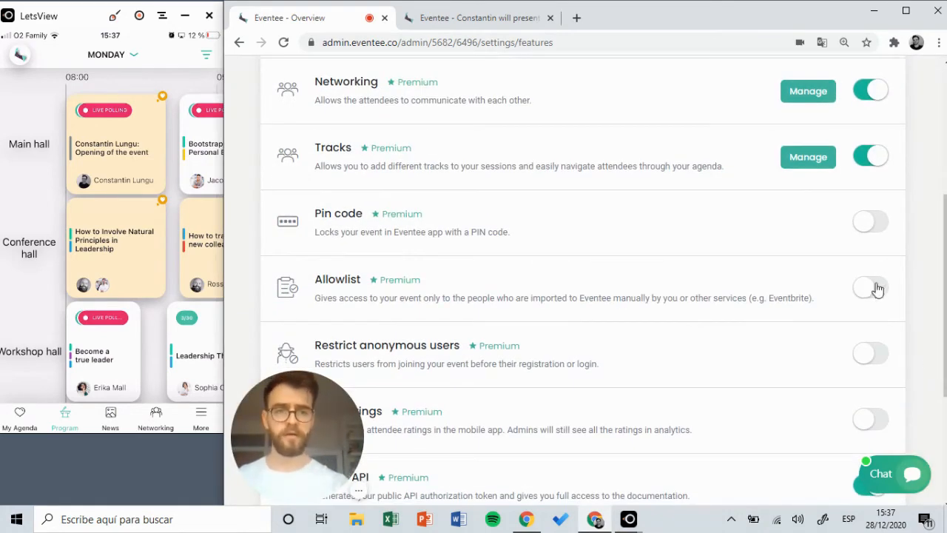
pyautogui.click(868, 224)
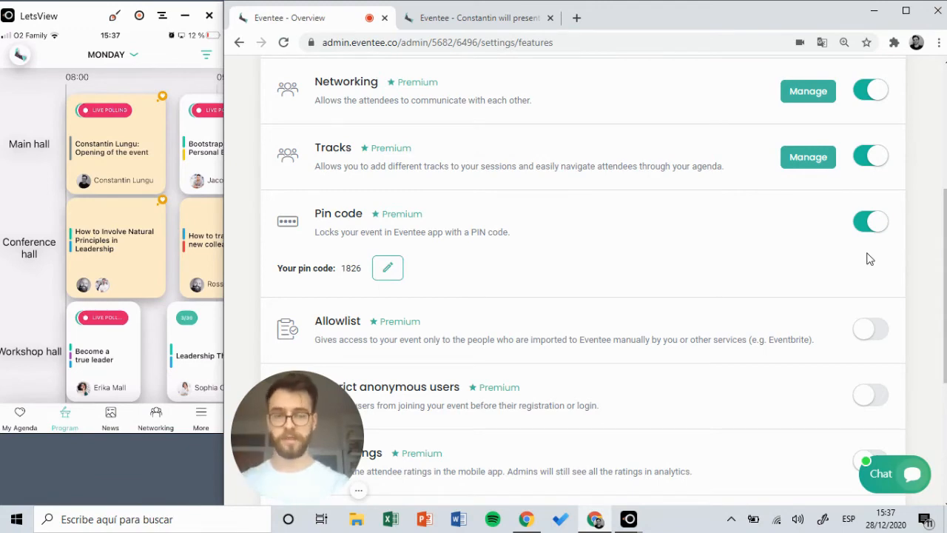
pyautogui.click(875, 227)
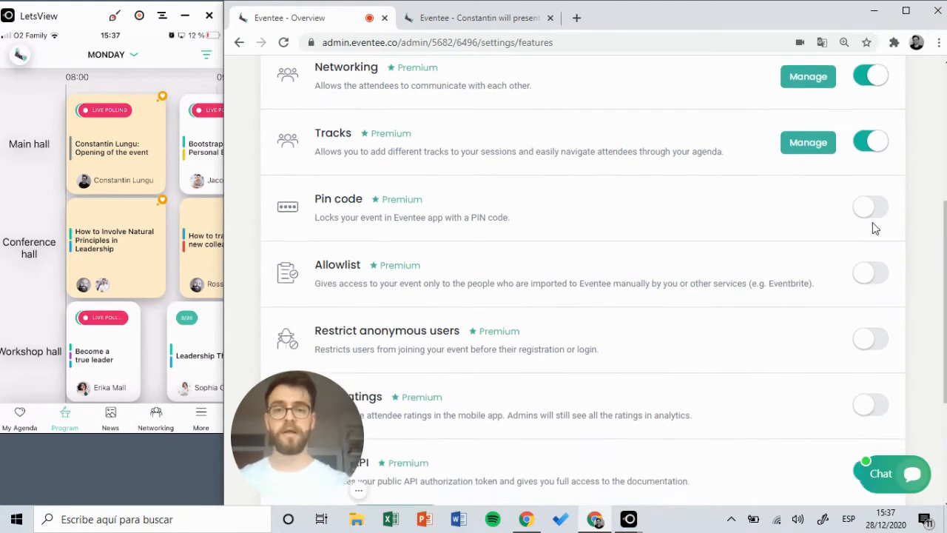
# - Review the remaining event features: Allowlist, Restrict anonymous users, Hide ratings, Public API and Branding
pyautogui.scroll(-2, 873, 226)
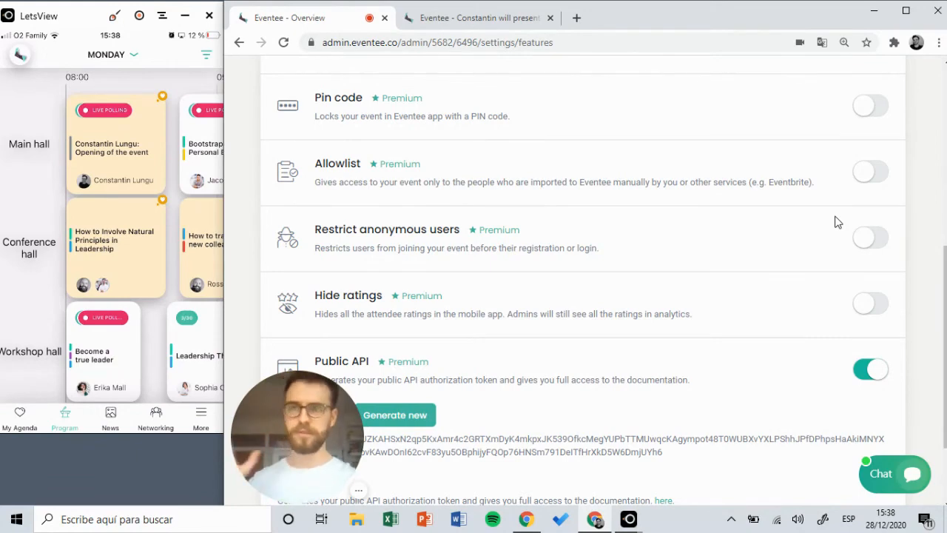
pyautogui.scroll(-1, 551, 201)
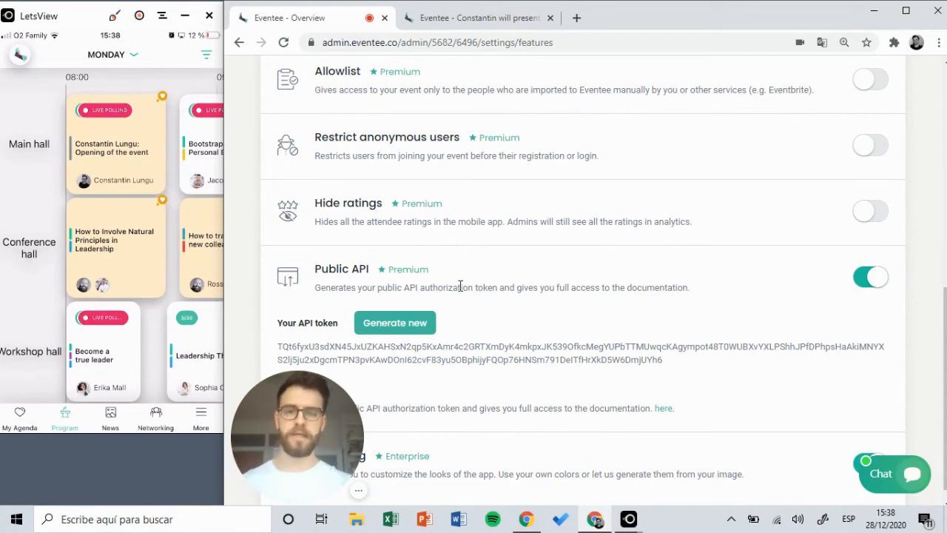
pyautogui.scroll(-1, 459, 286)
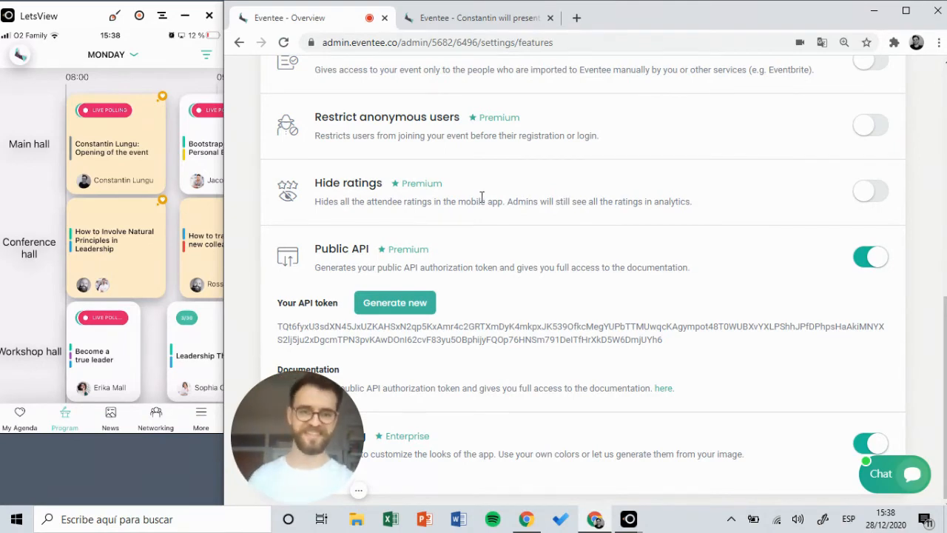
pyautogui.scroll(15, 518, 283)
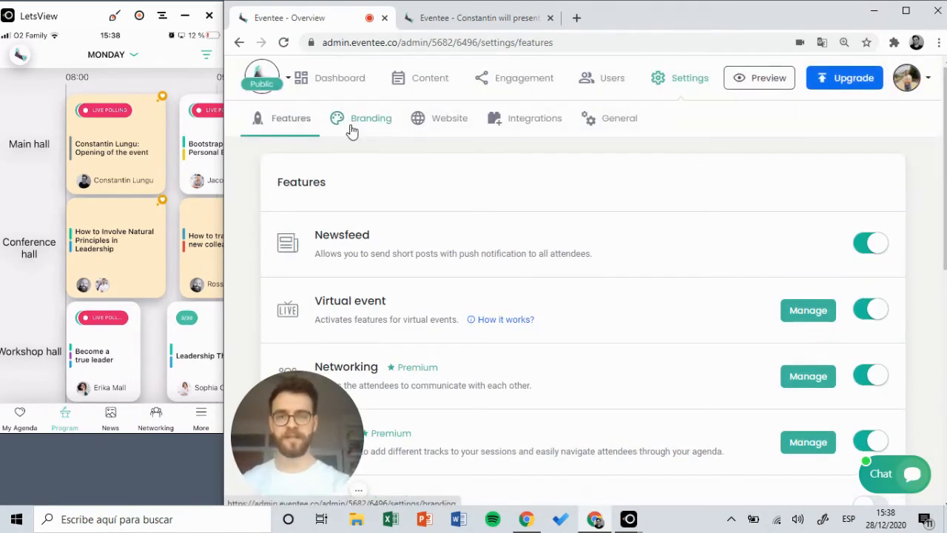
# - In the event's Branding settings, upload the teal and purple logo for Magic color, fitting the crop to the whole image
pyautogui.click(353, 132)
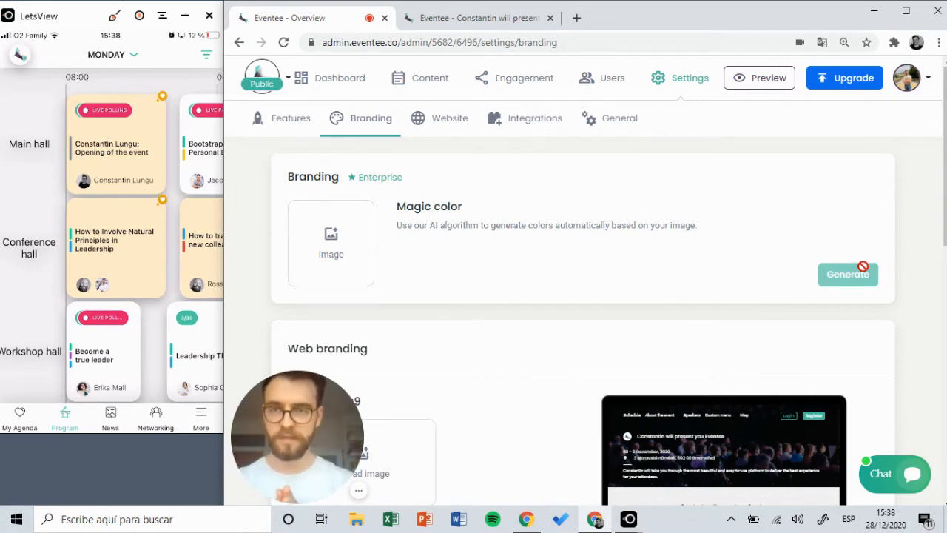
pyautogui.click(342, 251)
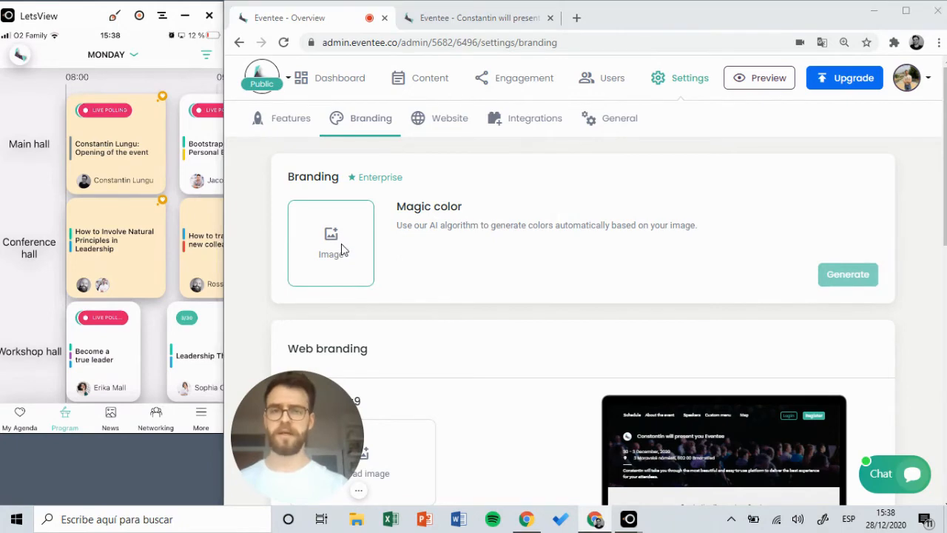
pyautogui.doubleClick(555, 215)
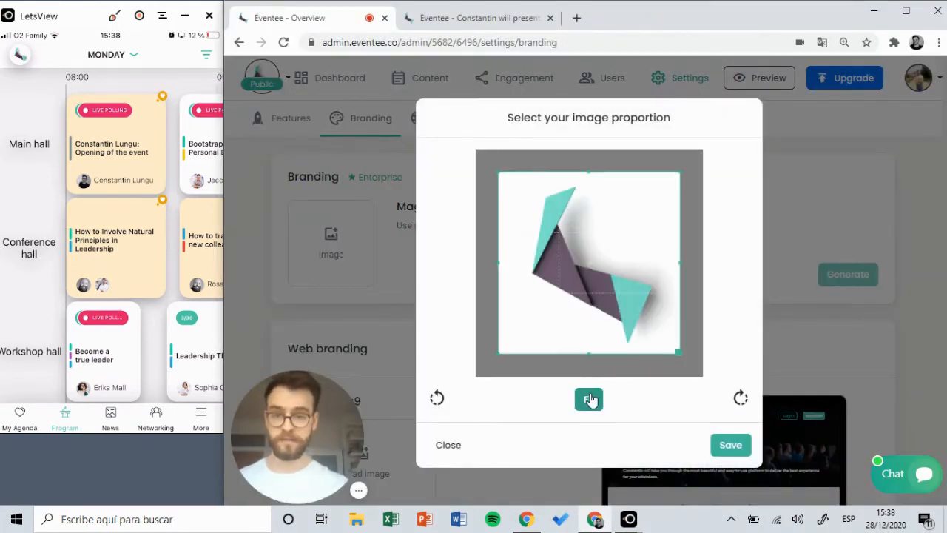
pyautogui.click(589, 399)
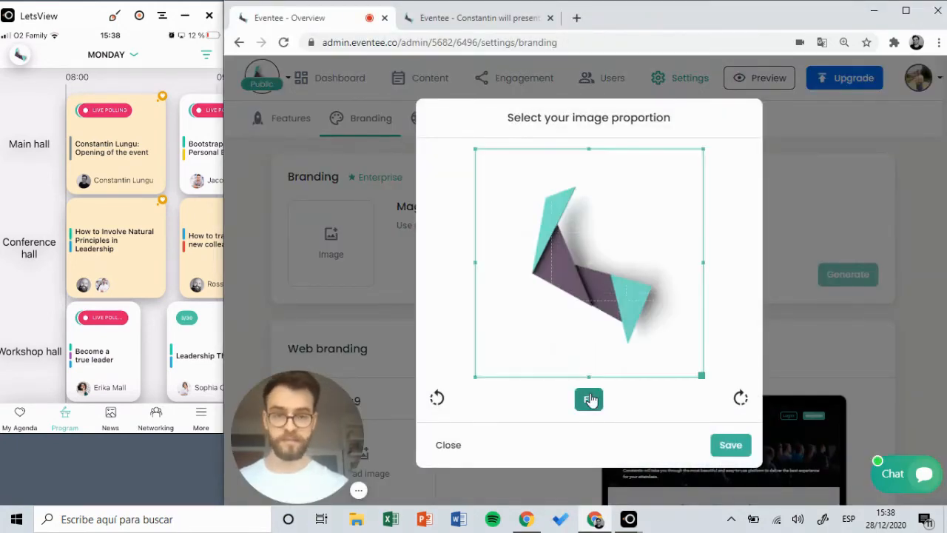
pyautogui.click(733, 444)
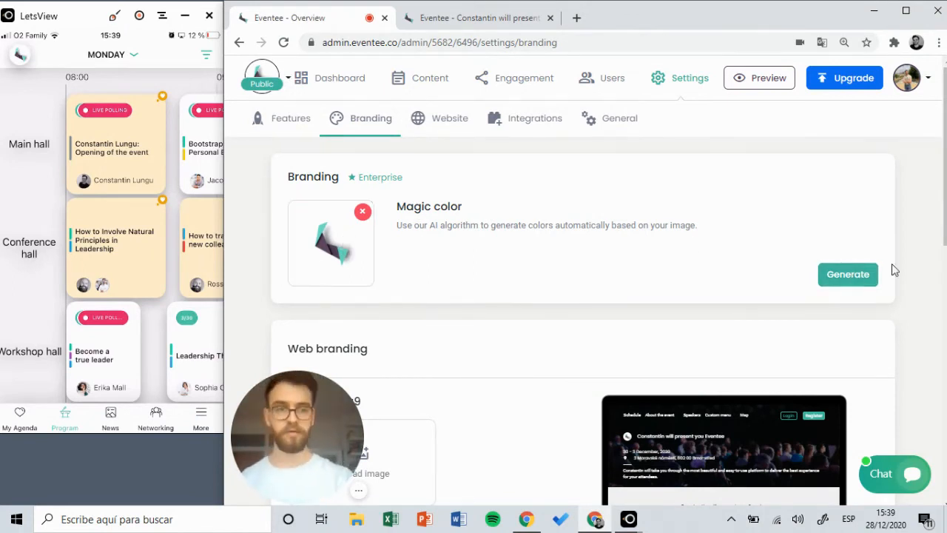
# - Generate the event's brand colors from the uploaded logo and check the web and mobile branding previews
pyautogui.click(844, 271)
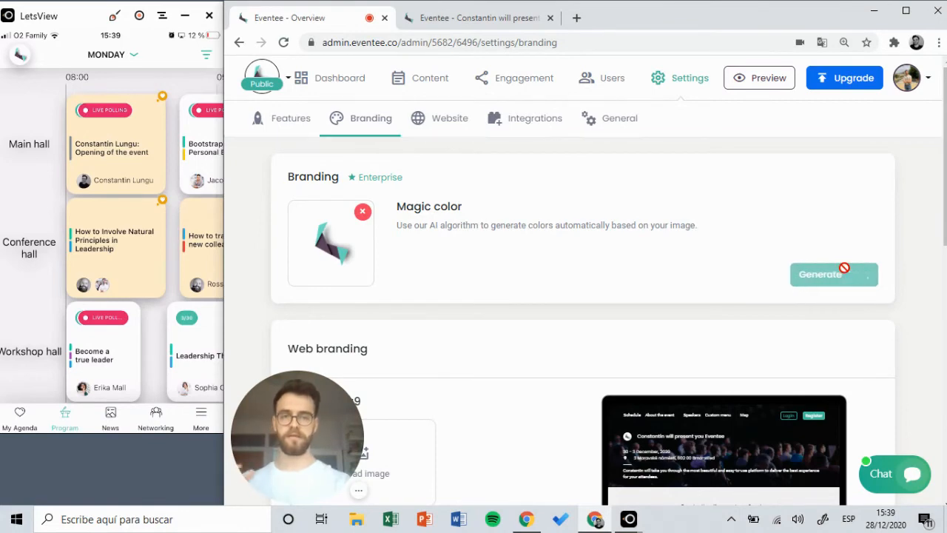
pyautogui.scroll(-5, 846, 272)
pyautogui.scroll(-4, 847, 274)
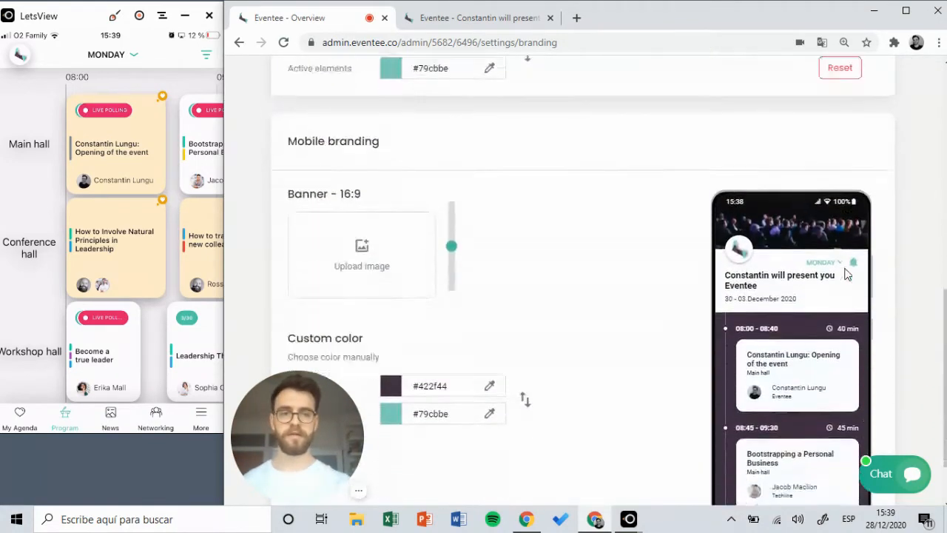
pyautogui.scroll(8, 815, 353)
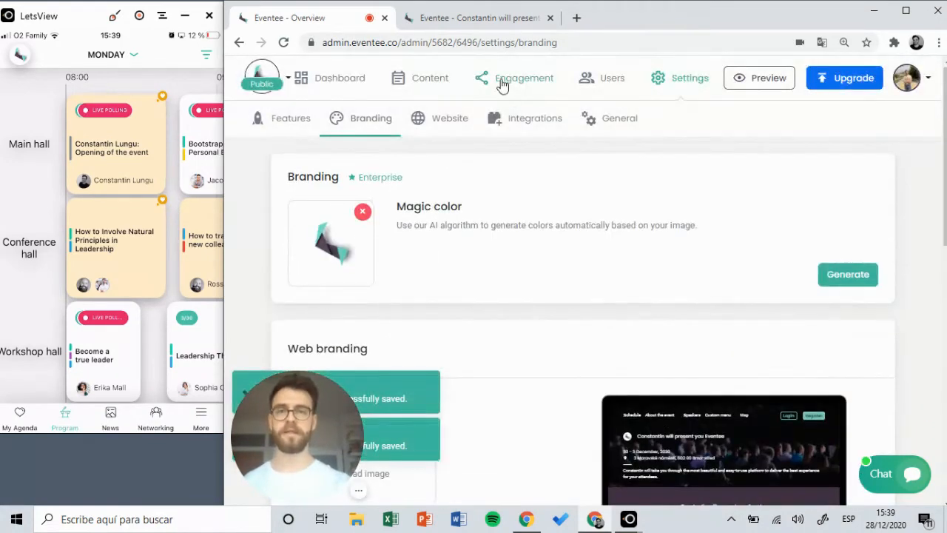
# - Reload the public event website and look through the schedule with the new brand colors
pyautogui.click(452, 20)
pyautogui.click(283, 42)
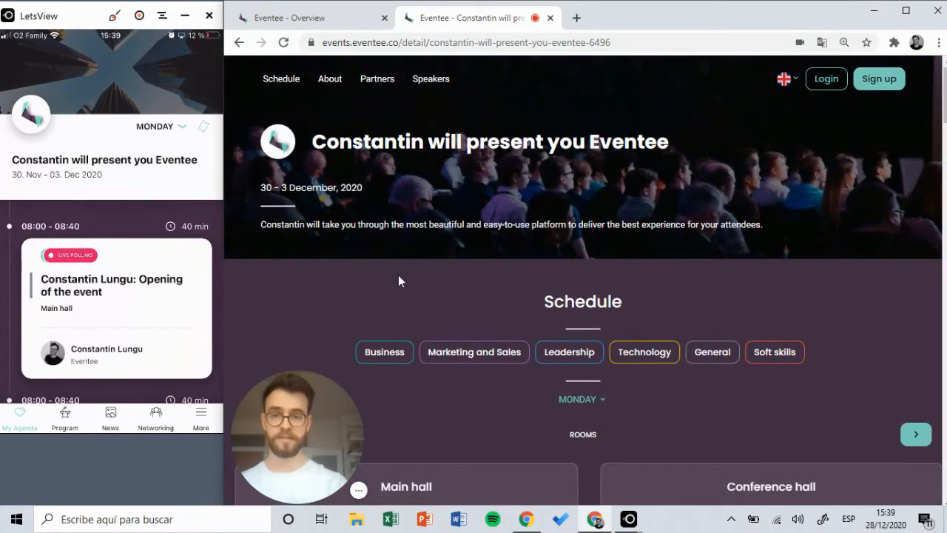
pyautogui.scroll(-6, 399, 275)
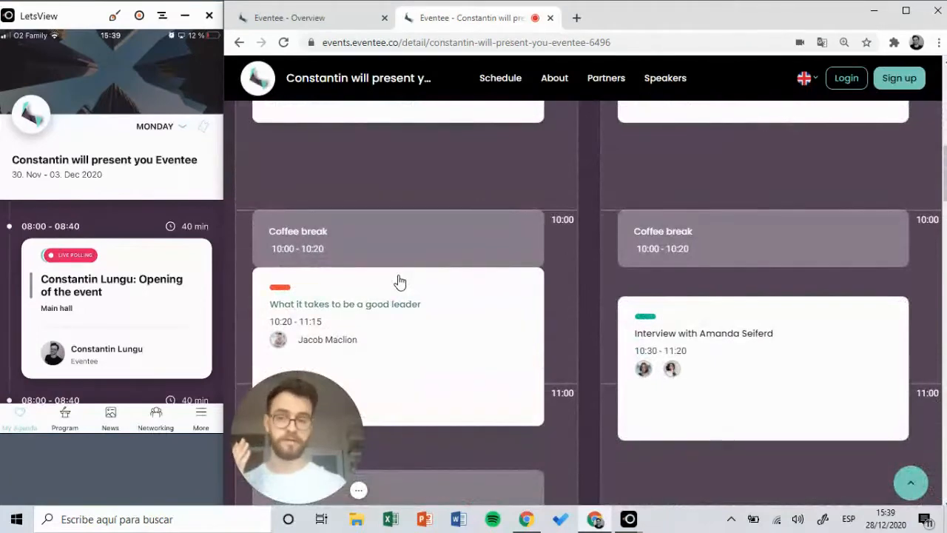
pyautogui.scroll(-9, 398, 275)
pyautogui.scroll(17, 398, 275)
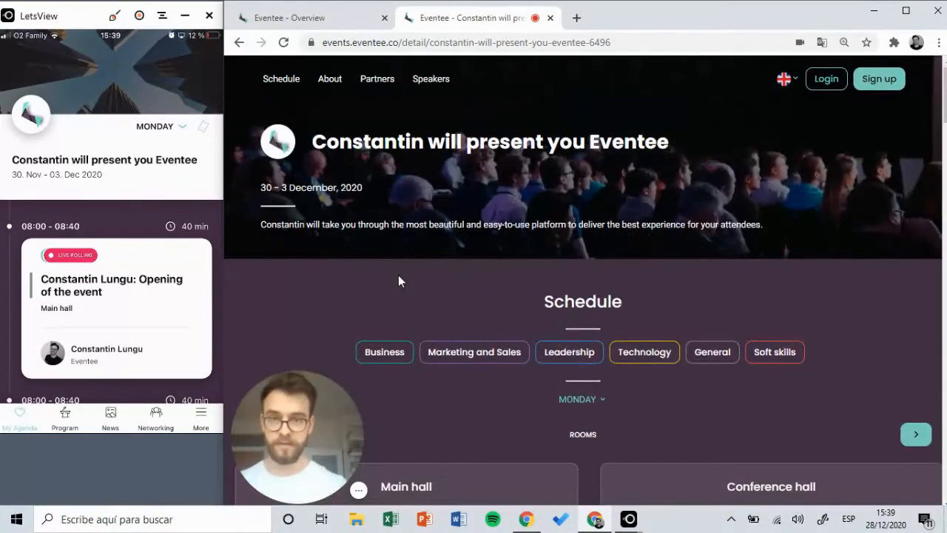
# - Return to the Branding settings and review the banner and custom color options for web and mobile
pyautogui.click(300, 16)
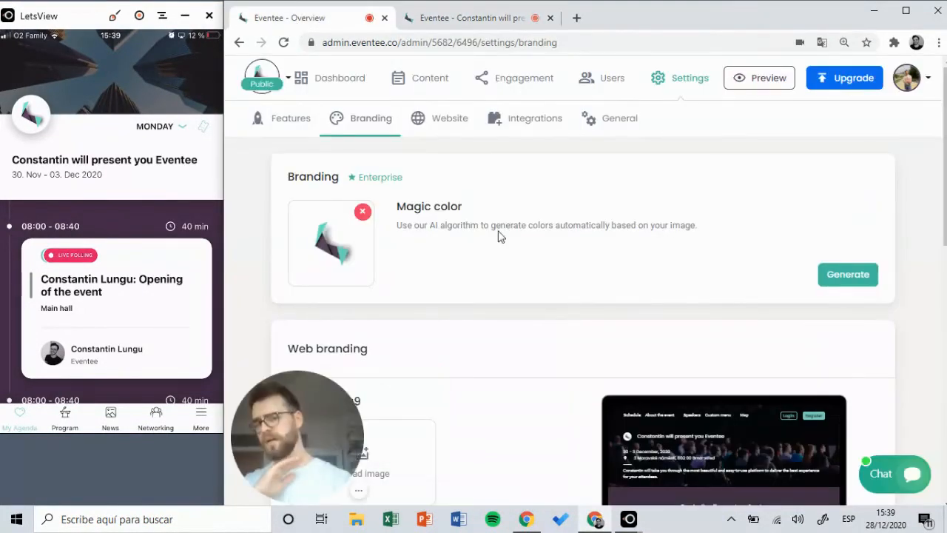
pyautogui.scroll(-5, 507, 274)
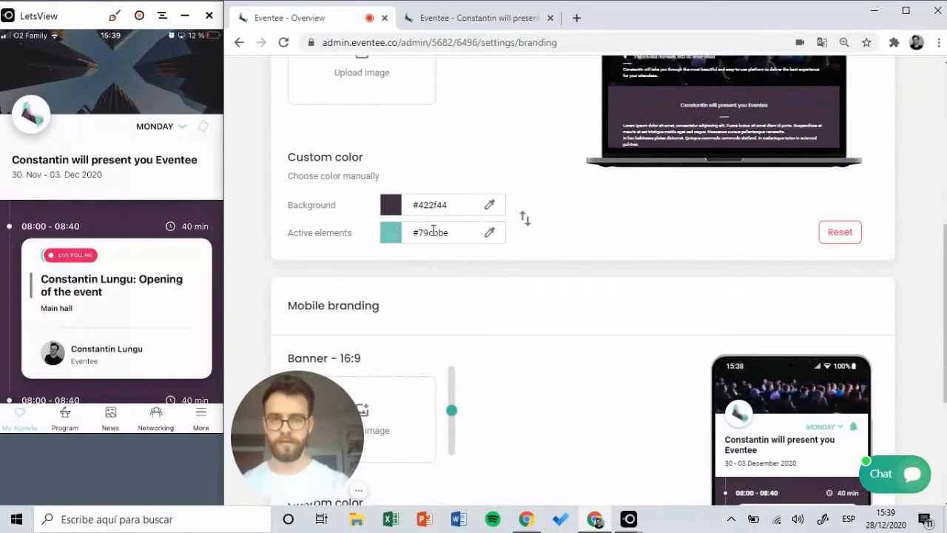
pyautogui.scroll(-3, 433, 232)
pyautogui.scroll(1, 444, 337)
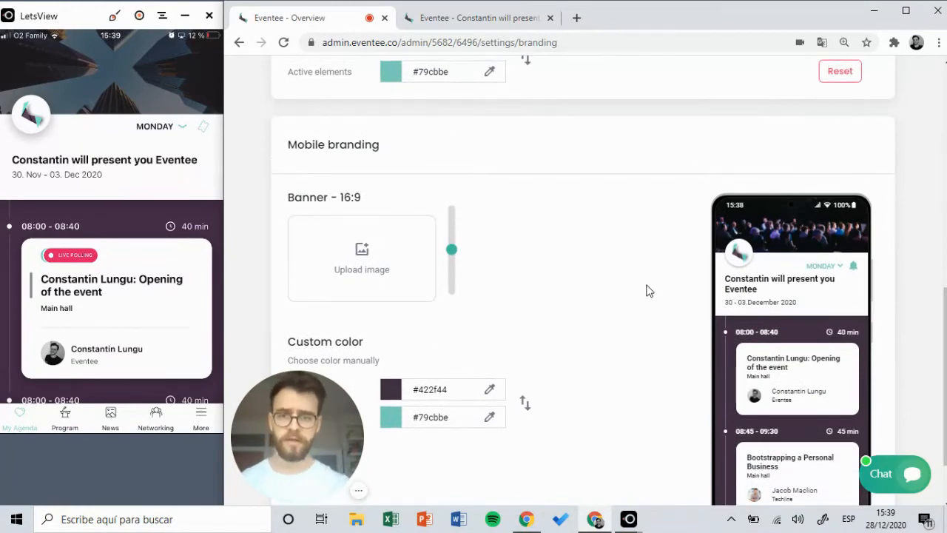
pyautogui.scroll(3, 647, 291)
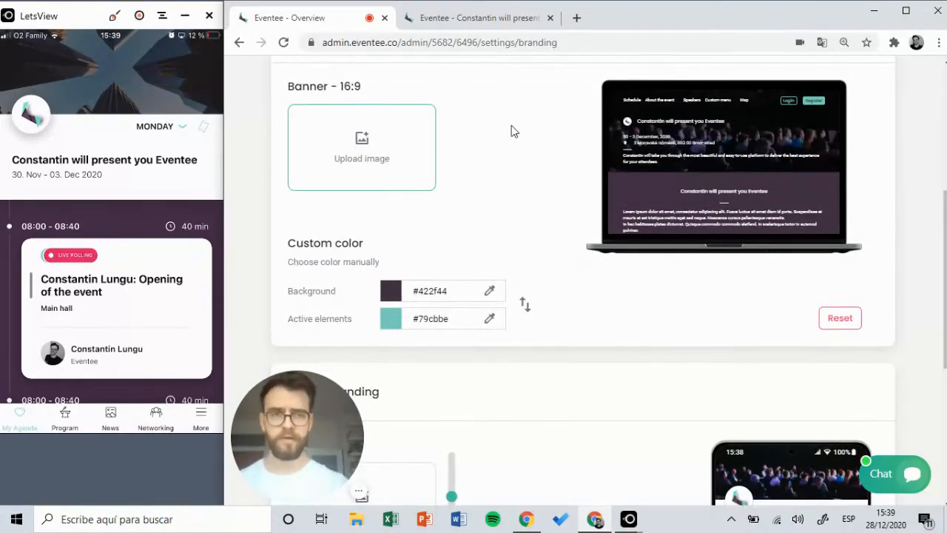
pyautogui.scroll(4, 586, 224)
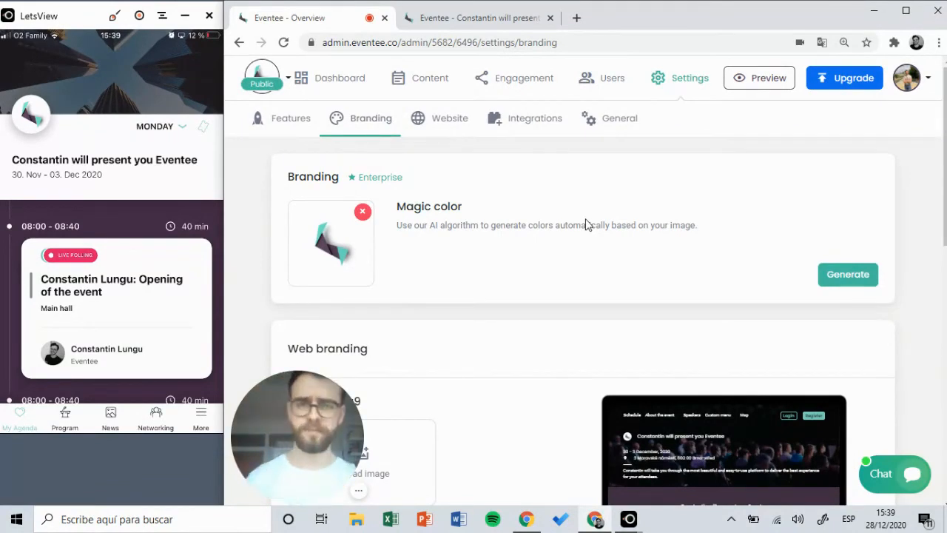
# - Open the event's Website settings, then look through the schedule, about, partners and speakers sections on the public event website
pyautogui.click(419, 119)
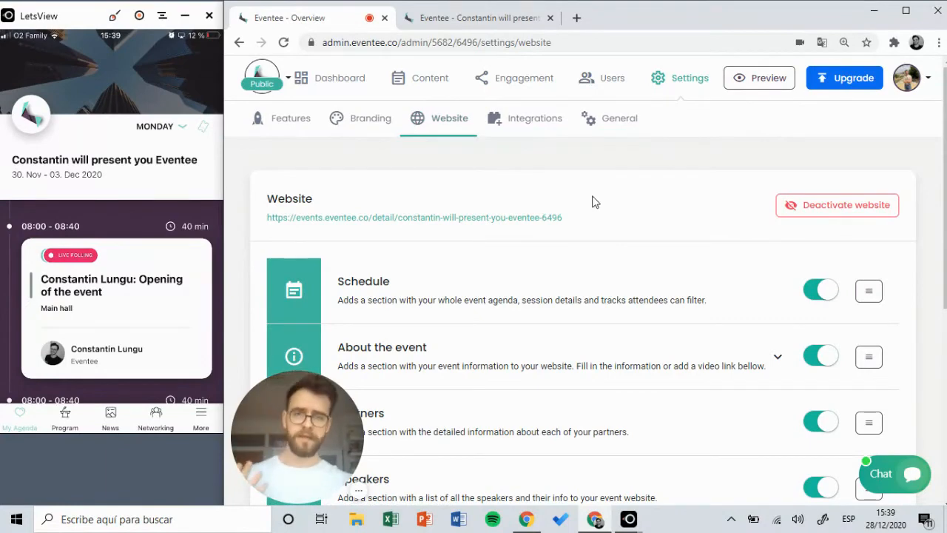
pyautogui.click(457, 14)
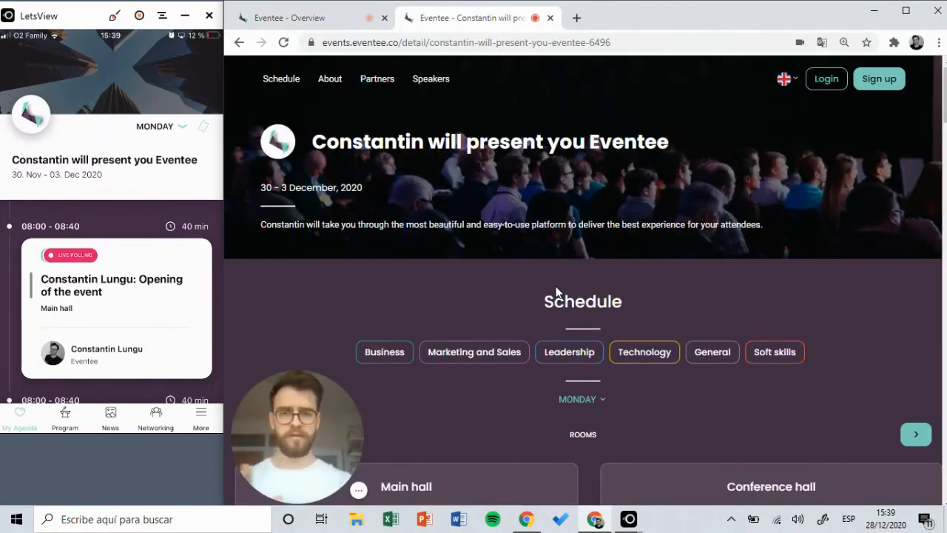
pyautogui.scroll(-1, 556, 297)
pyautogui.scroll(-5, 556, 292)
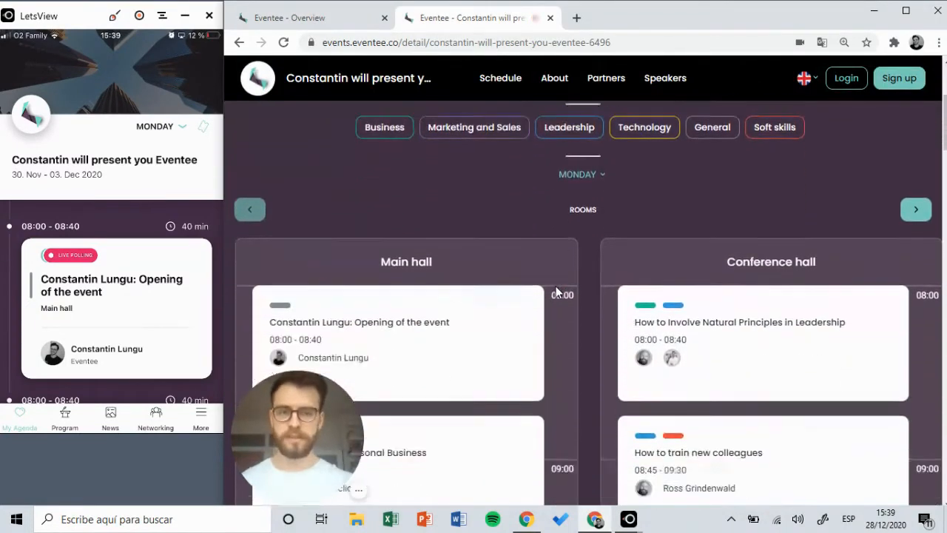
pyautogui.scroll(-3, 556, 287)
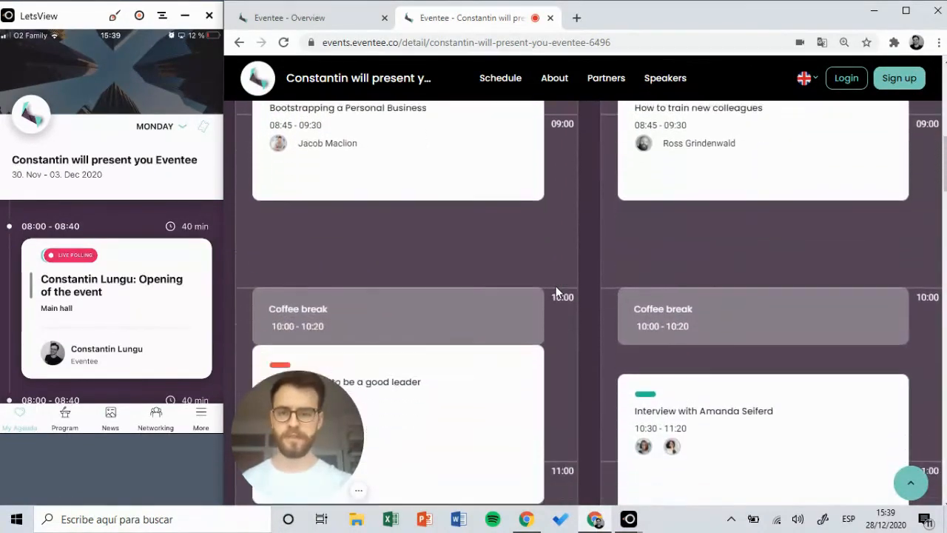
pyautogui.scroll(4, 555, 286)
pyautogui.scroll(2, 555, 288)
pyautogui.scroll(-12, 555, 288)
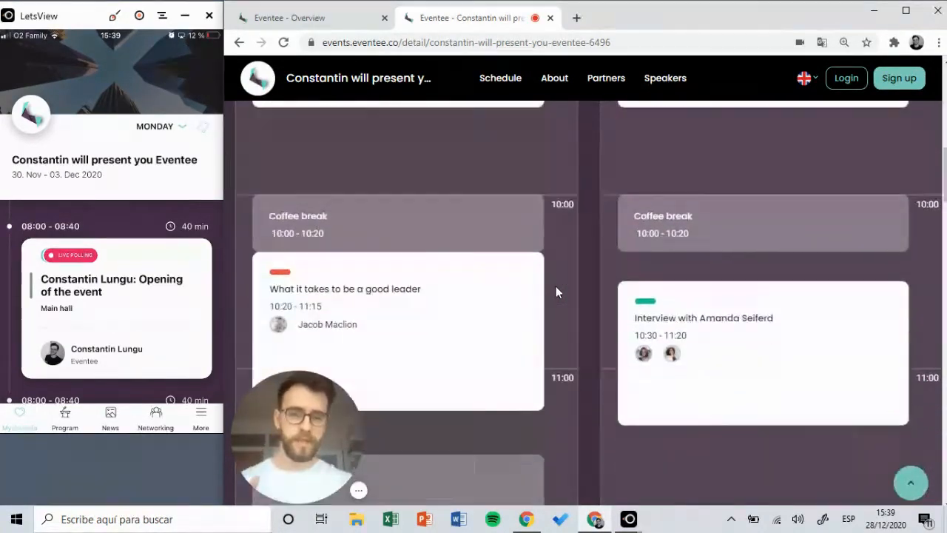
pyautogui.scroll(-12, 556, 292)
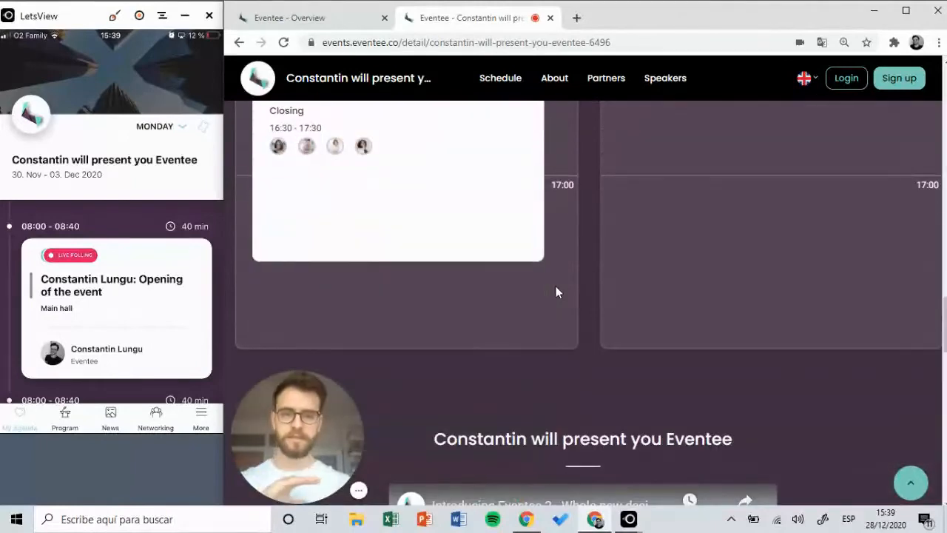
pyautogui.scroll(-1, 556, 292)
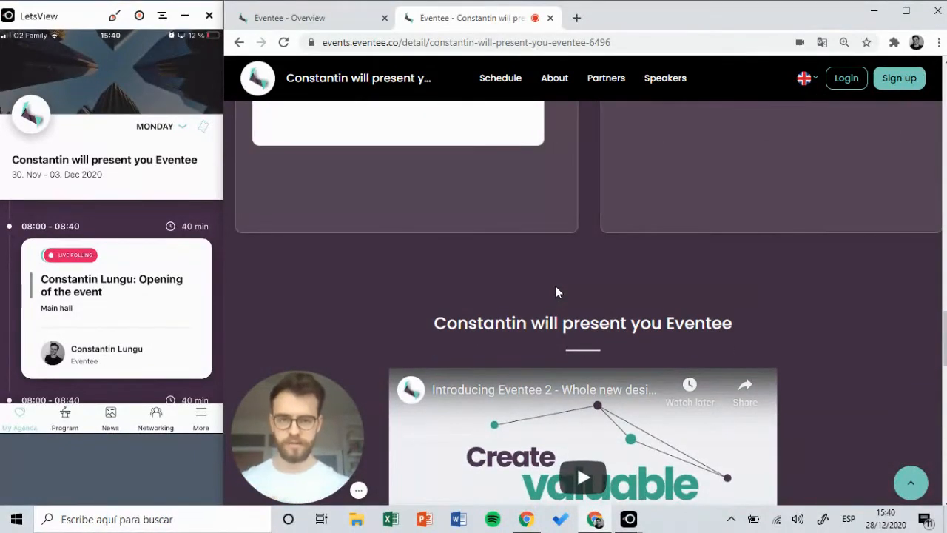
pyautogui.scroll(-3, 557, 292)
pyautogui.scroll(-5, 555, 290)
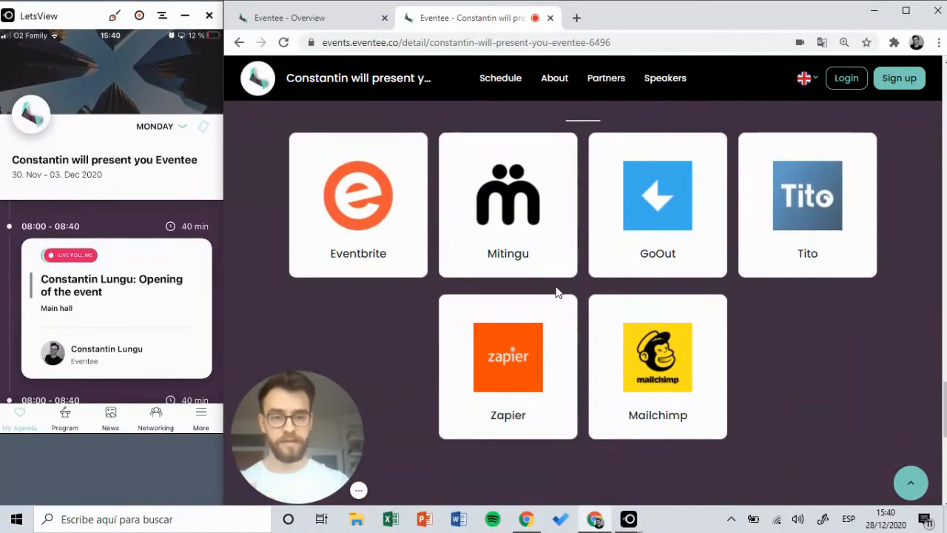
pyautogui.scroll(-6, 557, 290)
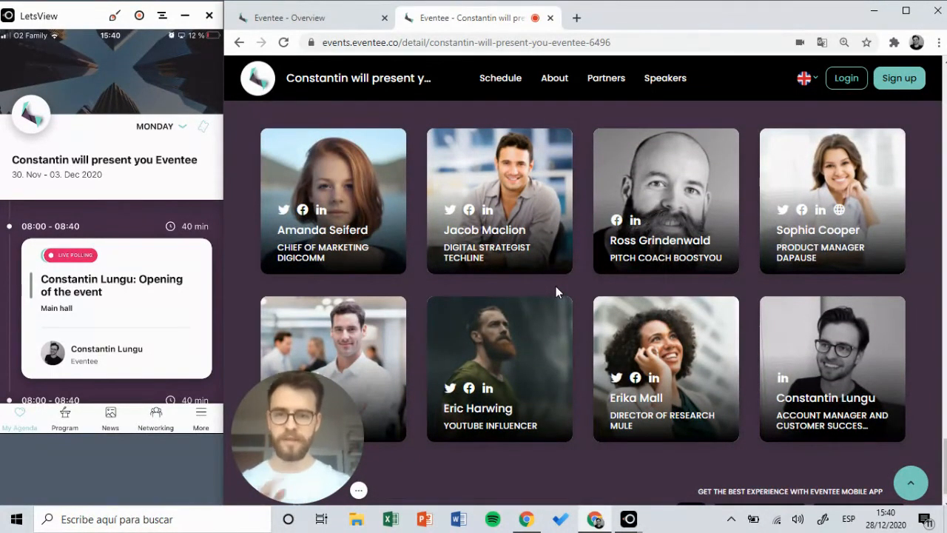
pyautogui.scroll(12, 556, 287)
pyautogui.scroll(6, 491, 194)
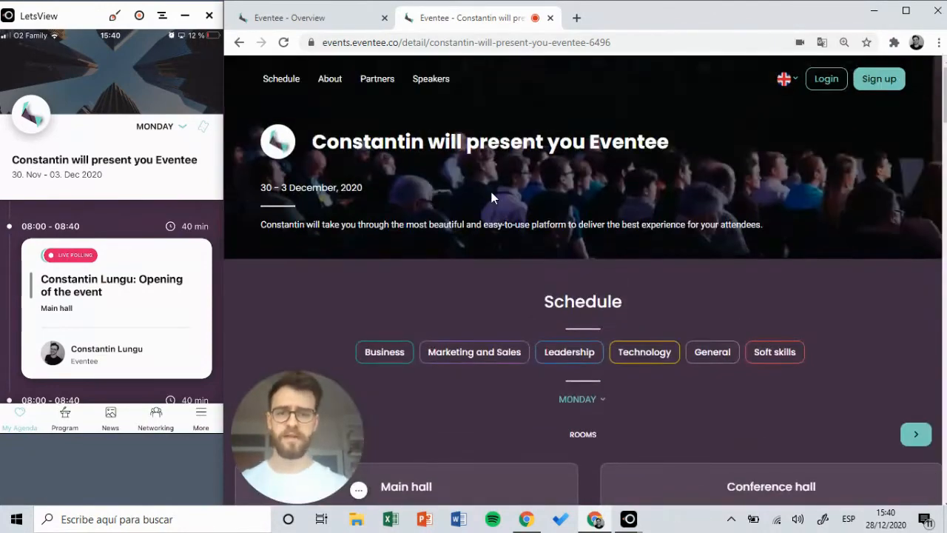
# - Return to the Website settings, expand the About the event section and move it above the Schedule section
pyautogui.scroll(-2, 492, 191)
pyautogui.scroll(2, 572, 194)
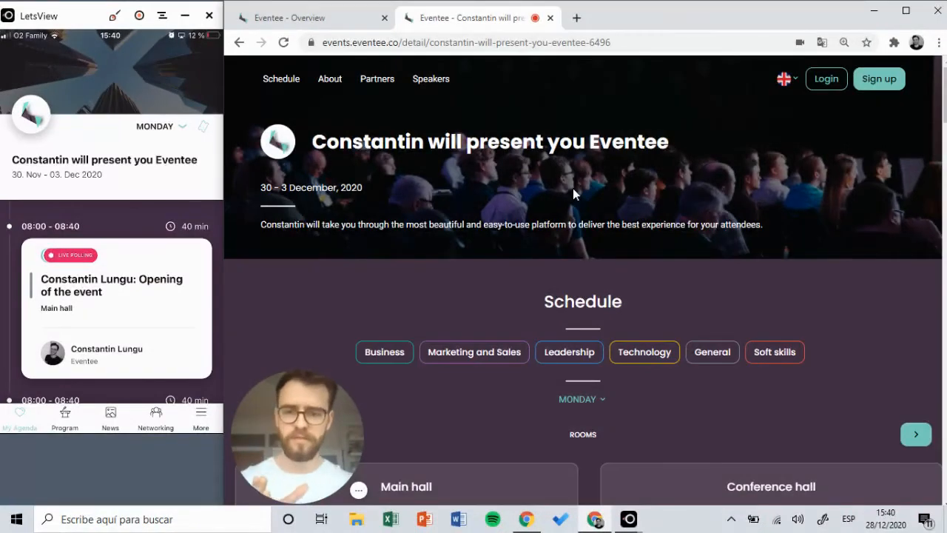
pyautogui.click(320, 21)
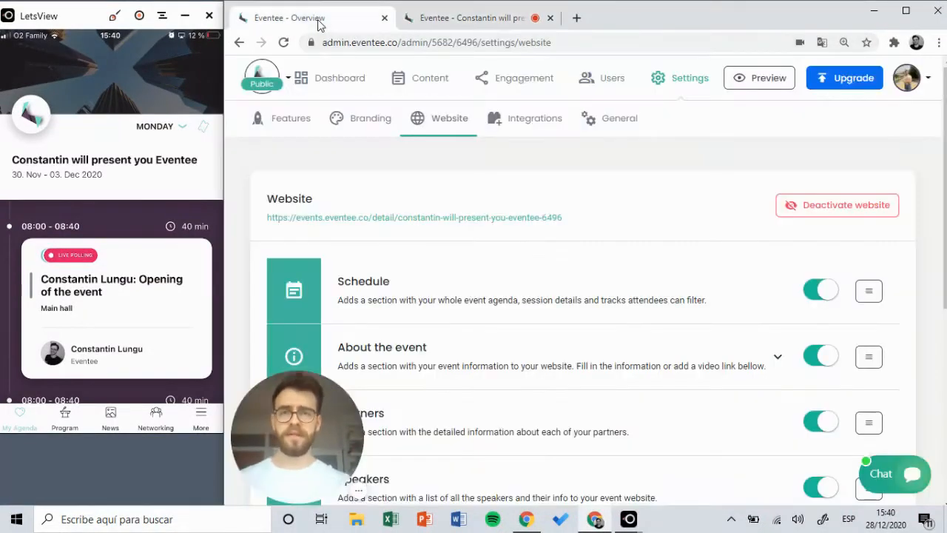
pyautogui.scroll(-1, 541, 195)
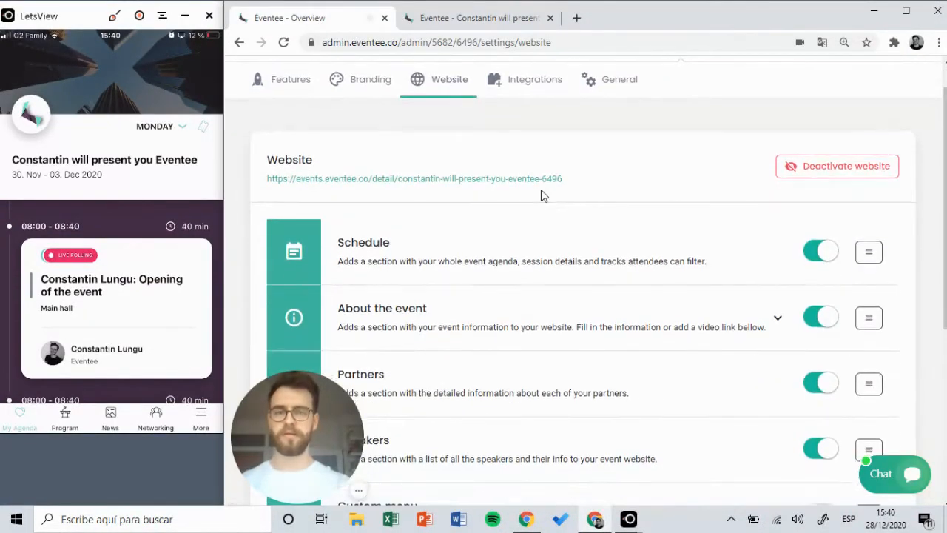
pyautogui.click(778, 322)
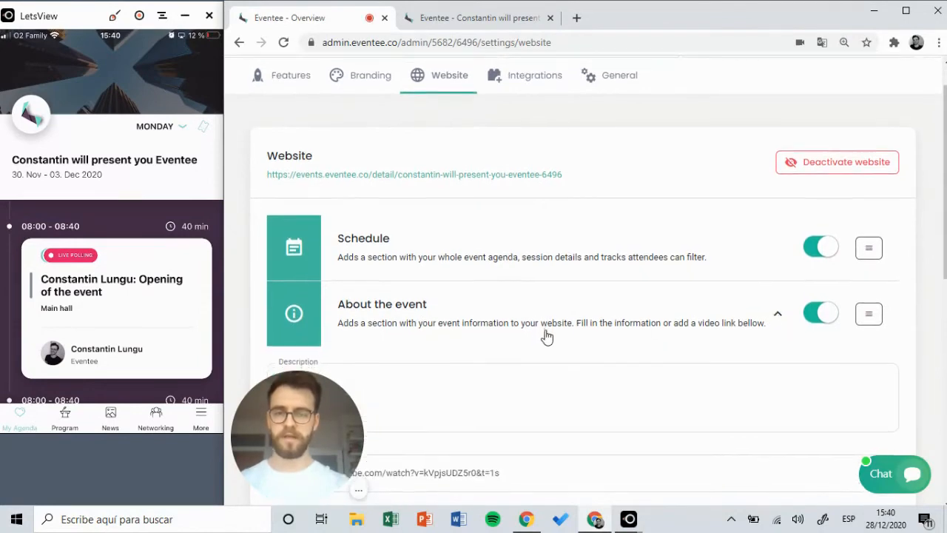
pyautogui.scroll(-3, 546, 333)
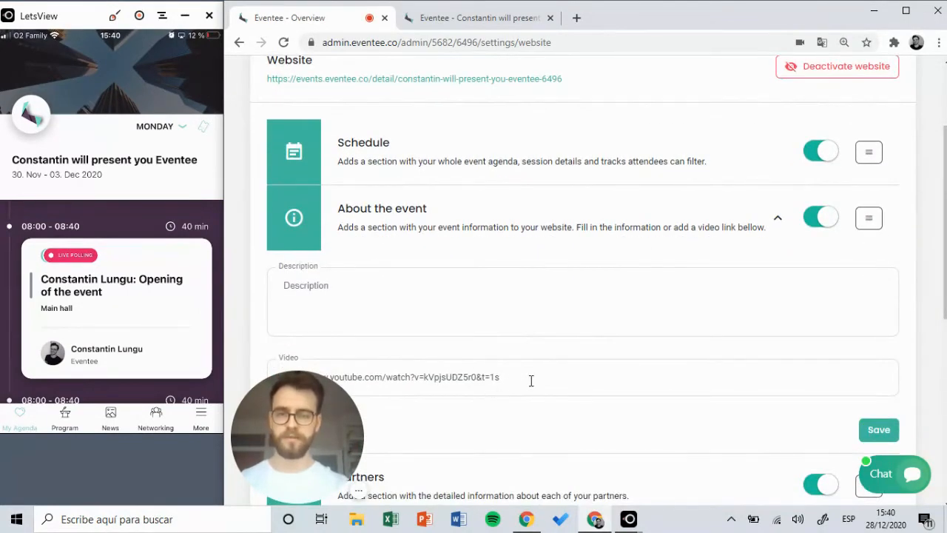
pyautogui.scroll(-2, 530, 380)
pyautogui.scroll(5, 423, 303)
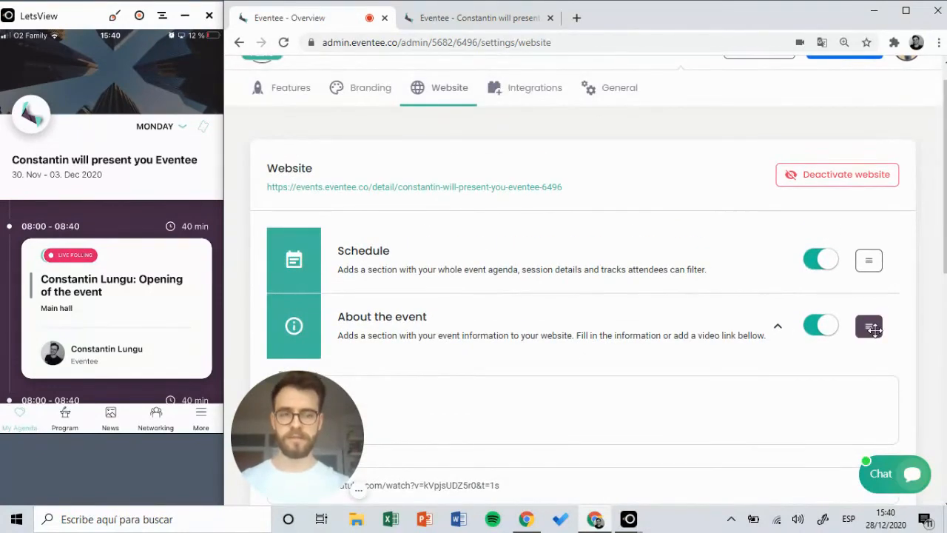
pyautogui.moveTo(872, 328); pyautogui.dragTo(869, 253)
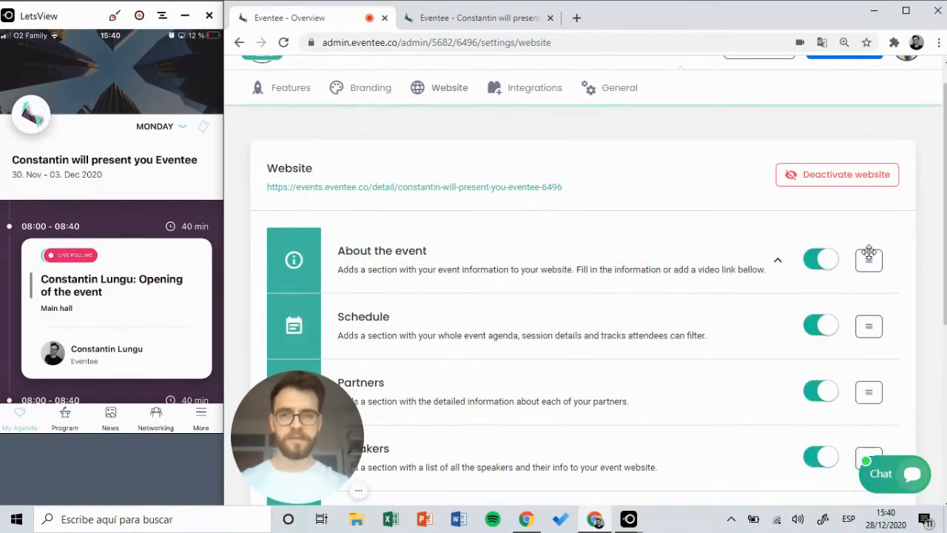
# - Disable the Partners section of the event website, then enable the Custom menu section and place it directly below Schedule
pyautogui.scroll(-5, 567, 330)
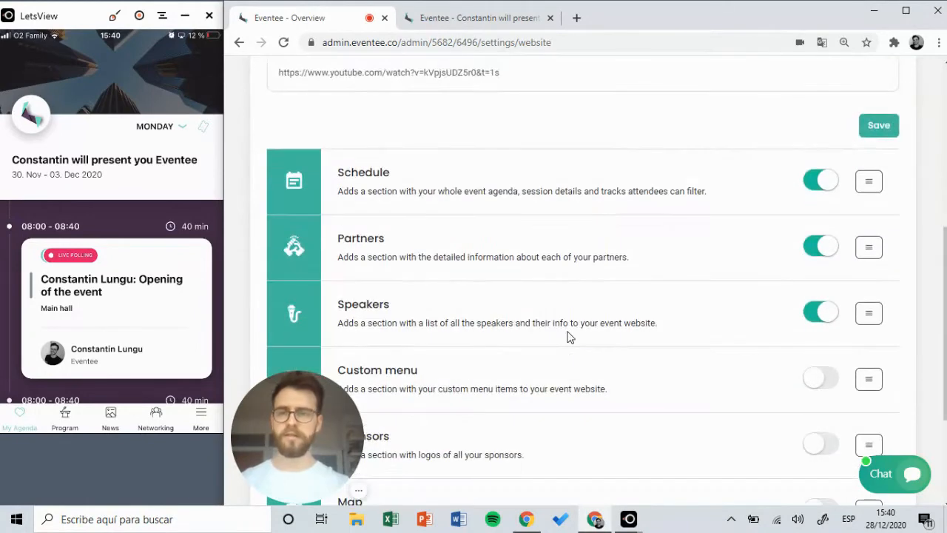
pyautogui.click(819, 248)
pyautogui.scroll(-2, 819, 251)
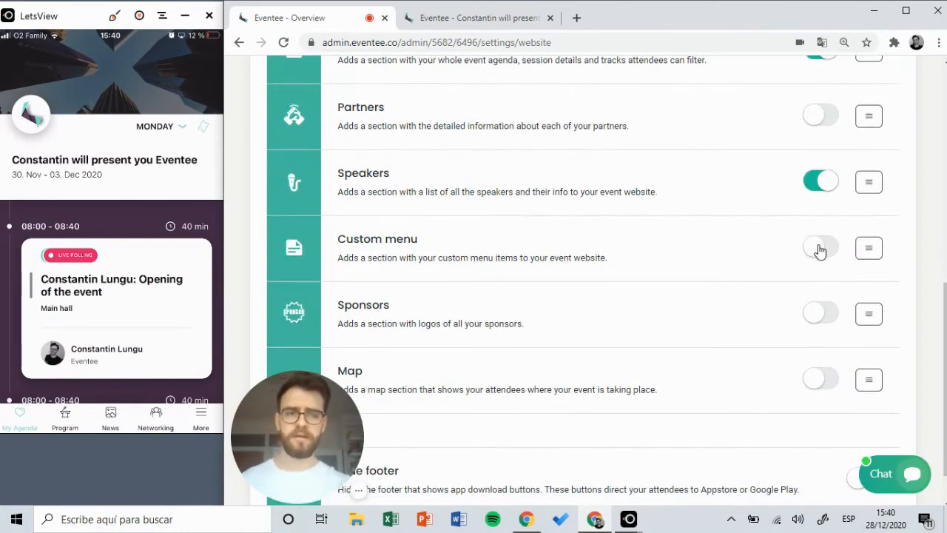
pyautogui.click(819, 250)
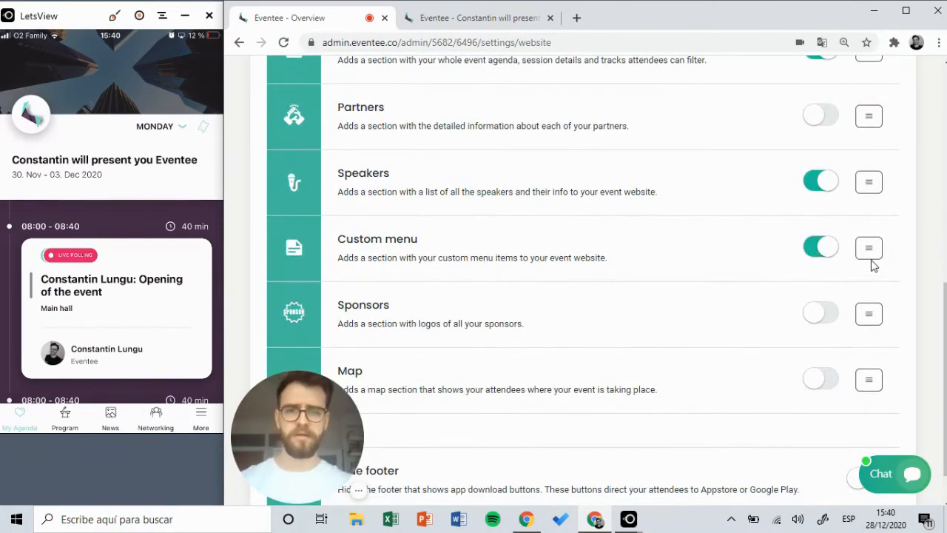
pyautogui.moveTo(869, 251); pyautogui.dragTo(866, 111)
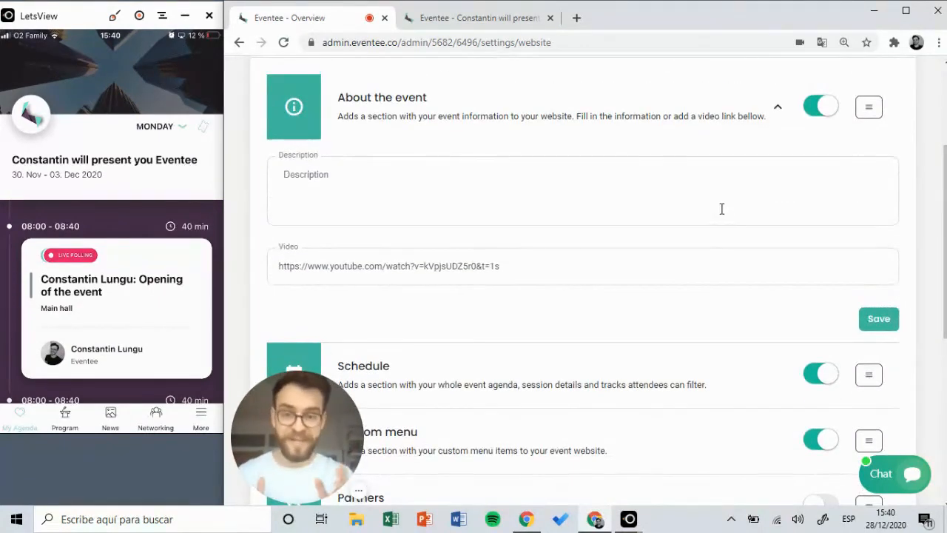
# - Reload the public event website and look through the rearranged about, schedule, event menu and speakers sections
pyautogui.scroll(5, 722, 209)
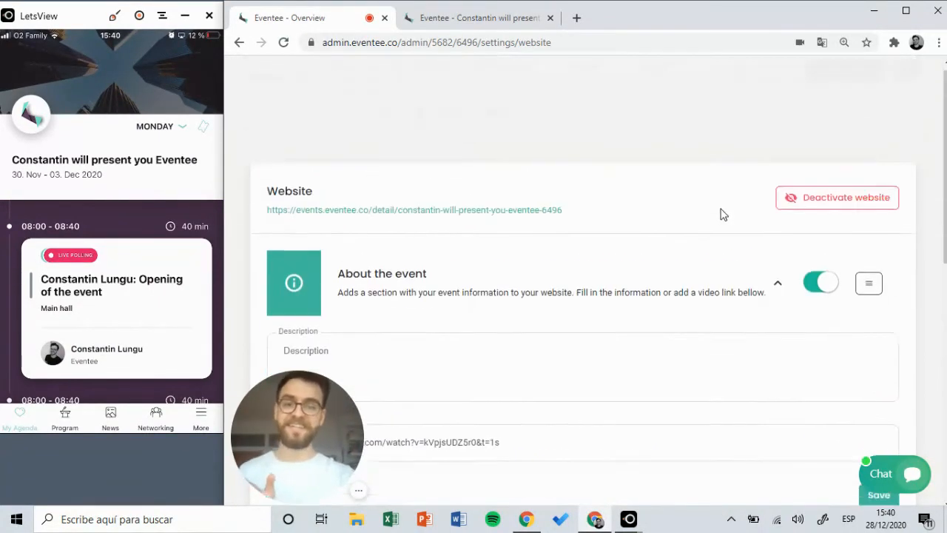
pyautogui.click(441, 16)
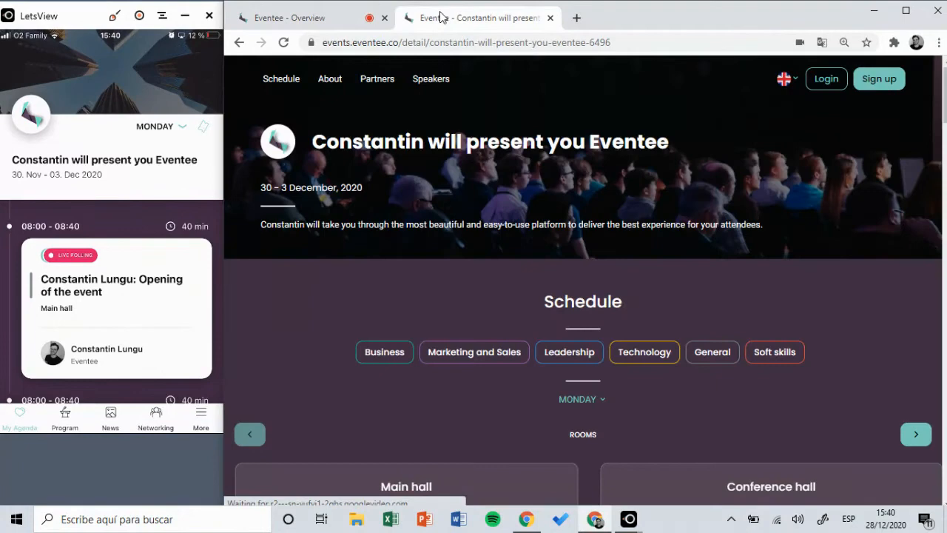
pyautogui.click(285, 42)
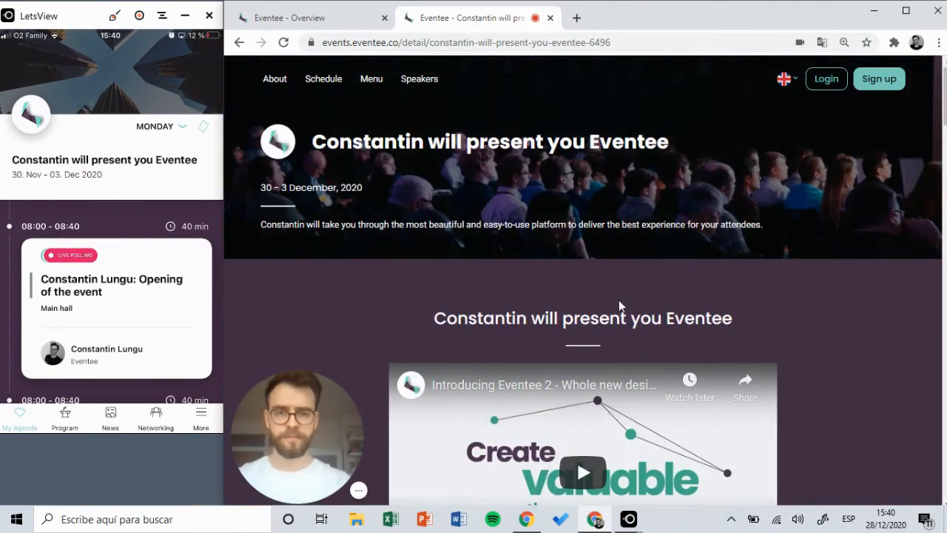
pyautogui.scroll(-2, 621, 305)
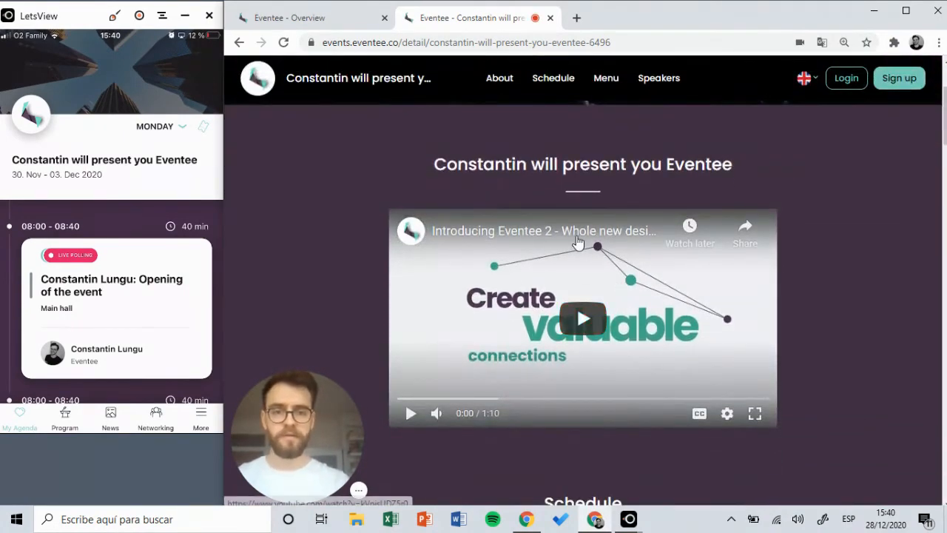
pyautogui.scroll(-1, 576, 305)
pyautogui.scroll(-10, 579, 242)
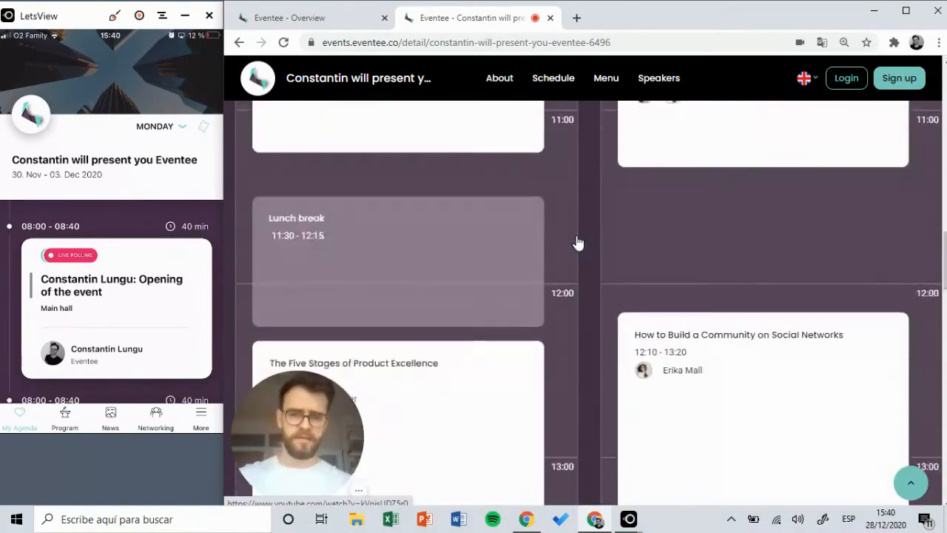
pyautogui.scroll(-15, 578, 242)
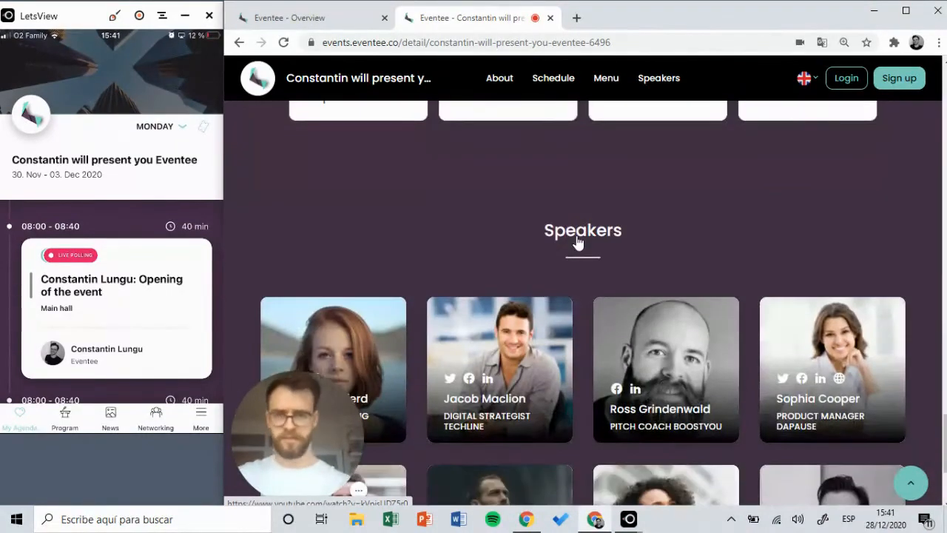
pyautogui.scroll(-3, 578, 242)
pyautogui.scroll(18, 578, 242)
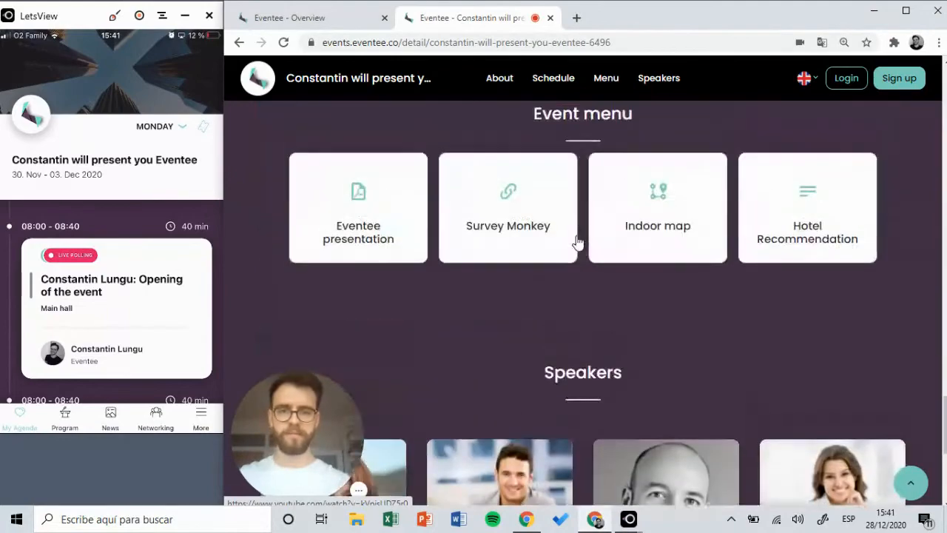
pyautogui.scroll(10, 578, 242)
# - Open the event's Integrations settings and look through the available services, from SimpleTicket to Mailchimp
pyautogui.click(287, 18)
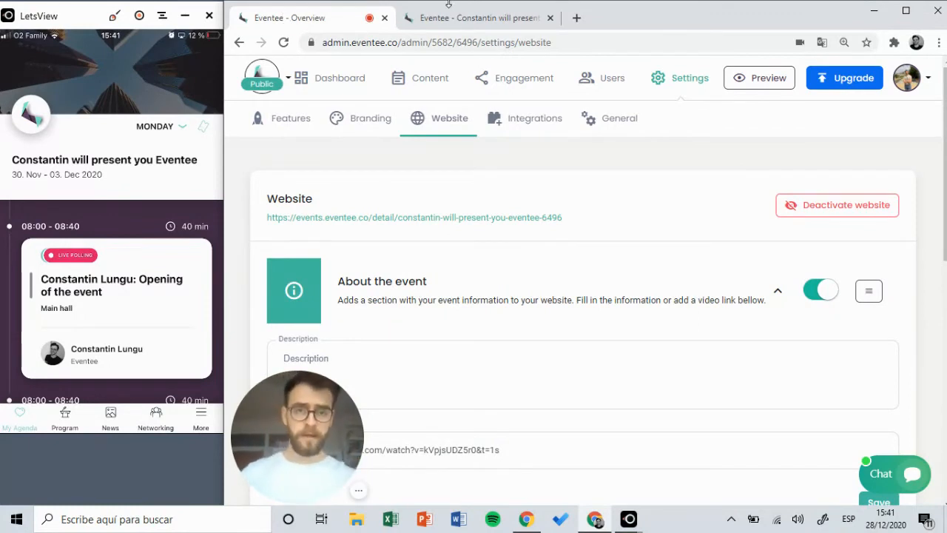
pyautogui.click(521, 120)
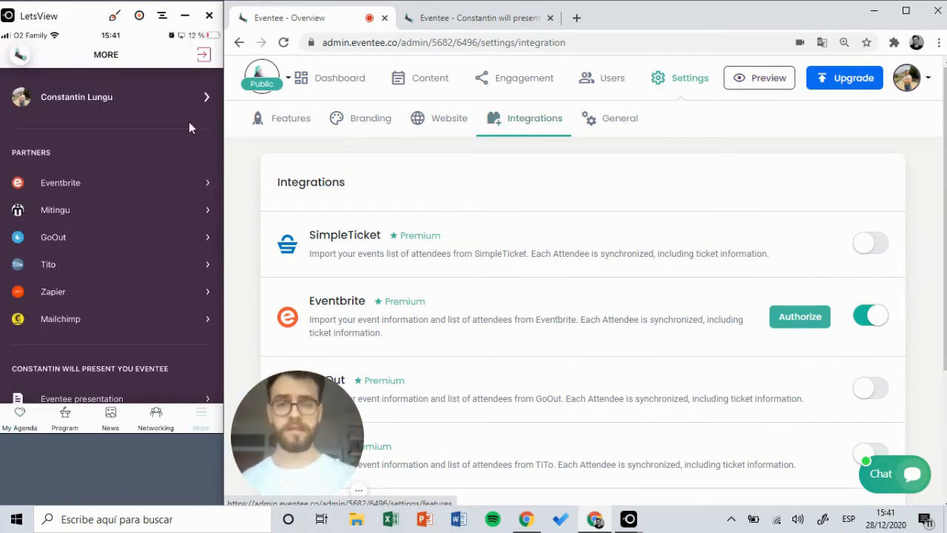
pyautogui.scroll(-2, 483, 220)
pyautogui.scroll(-1, 482, 220)
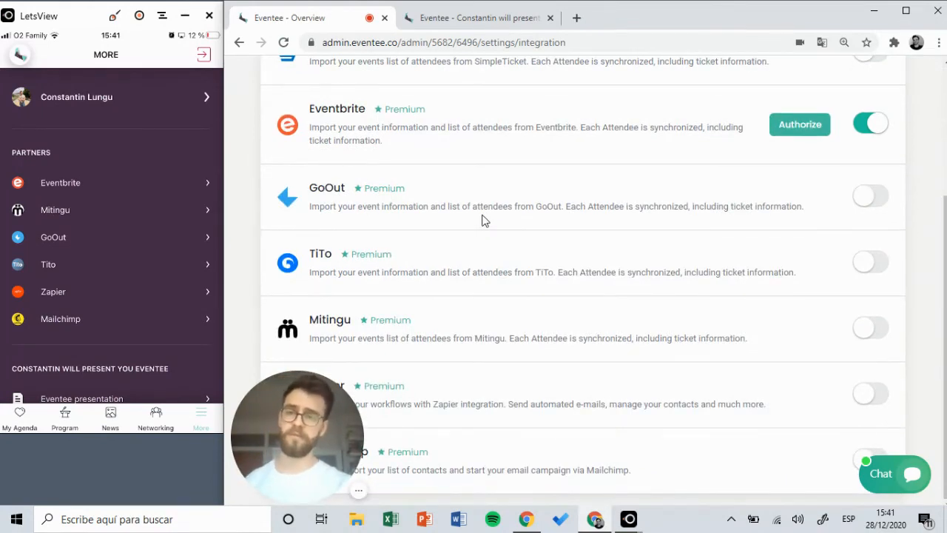
pyautogui.scroll(3, 482, 220)
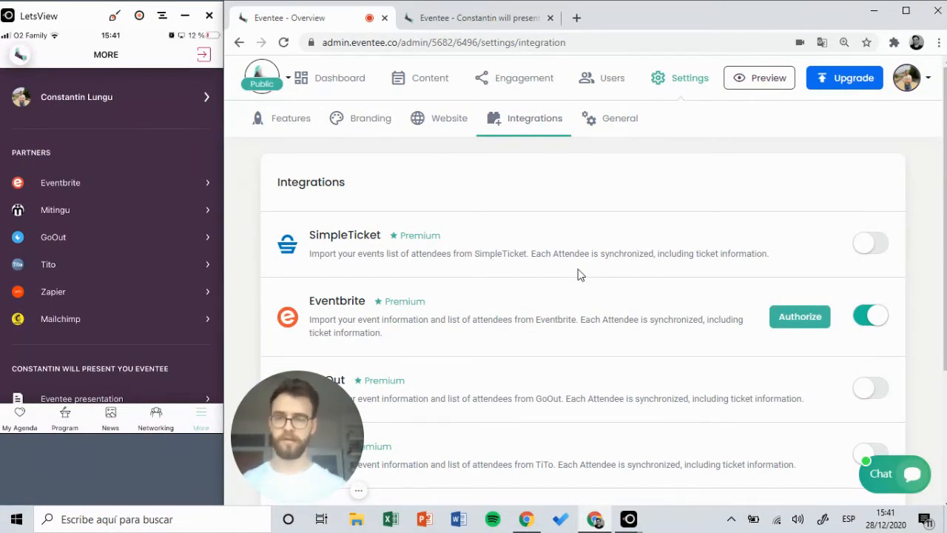
# - Open the event's General settings and review the 12h time, email language and schedule scale options
pyautogui.click(592, 126)
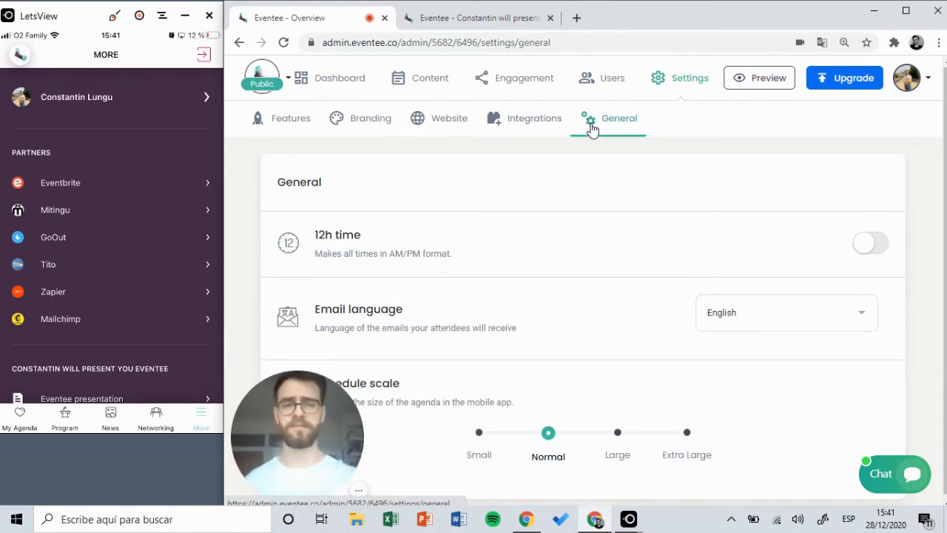
pyautogui.scroll(-1, 600, 216)
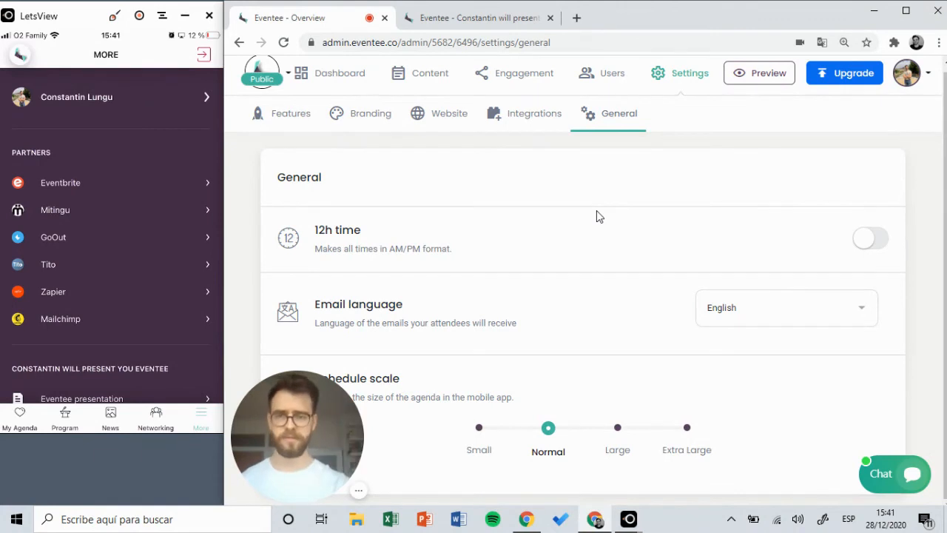
pyautogui.scroll(1, 429, 239)
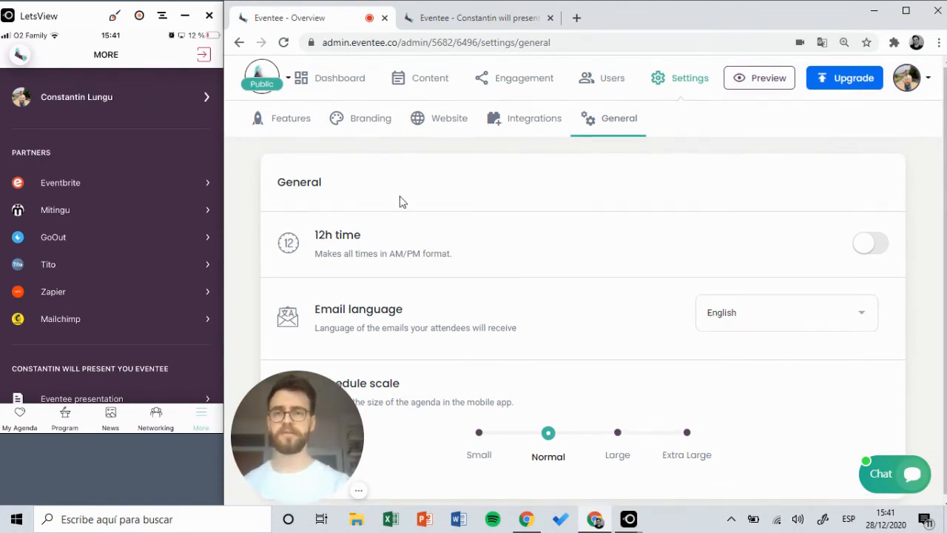
# - Open the event's Dashboard overview and examine the plan, Magic link, event status, attendee counts, latest ratings and latest feeds
pyautogui.click(334, 89)
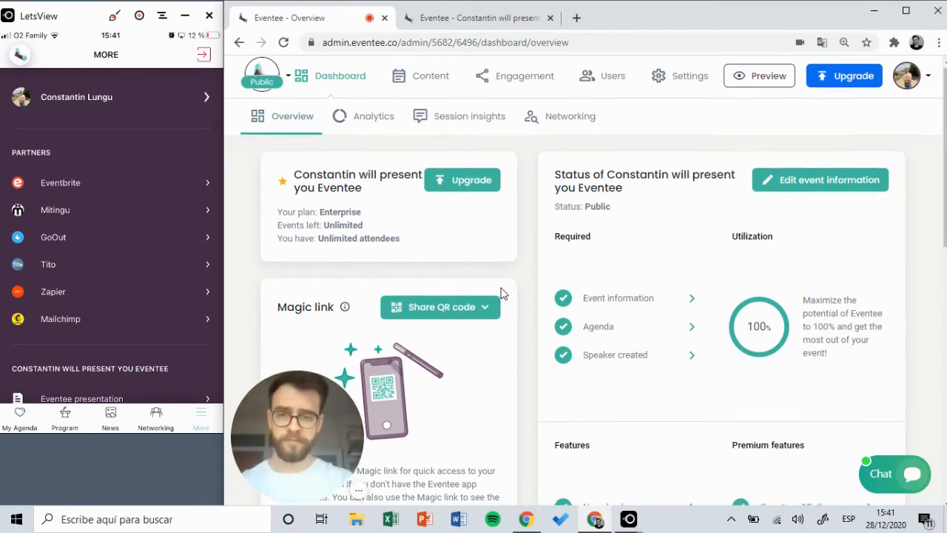
pyautogui.scroll(-1, 501, 293)
pyautogui.scroll(-1, 501, 293)
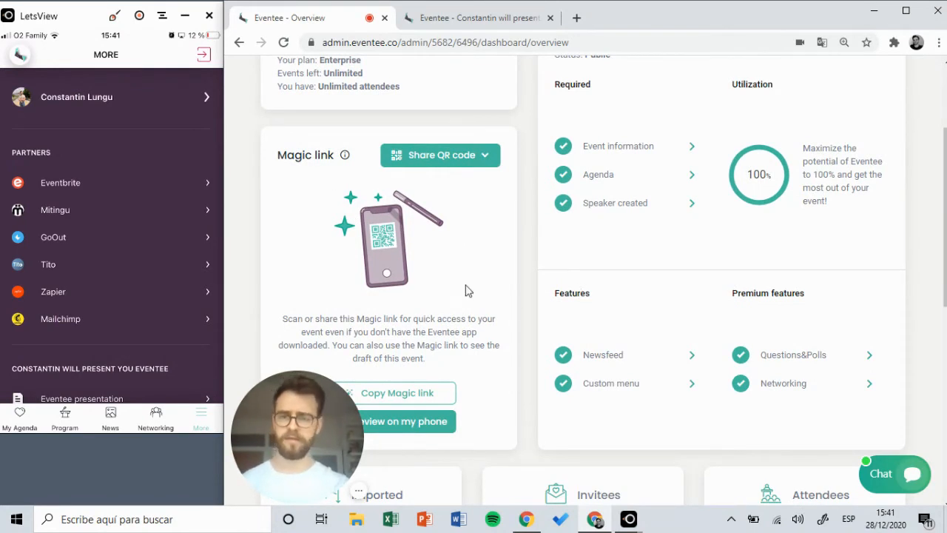
pyautogui.scroll(1, 474, 285)
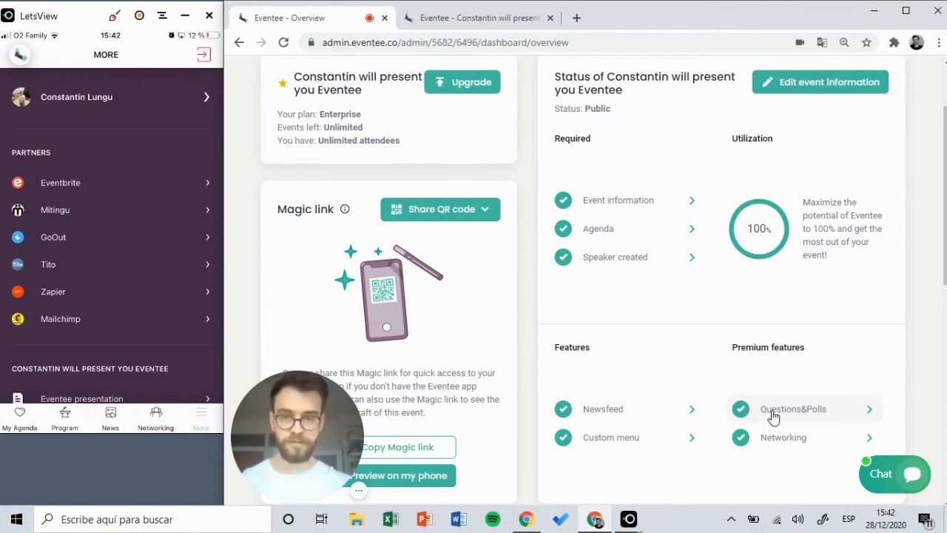
pyautogui.scroll(-2, 772, 417)
pyautogui.scroll(-3, 772, 413)
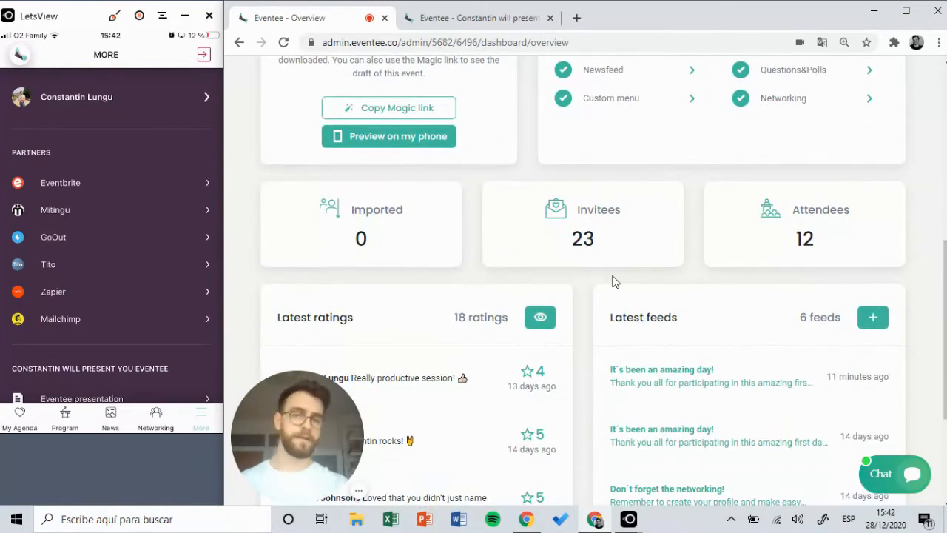
pyautogui.scroll(-3, 612, 281)
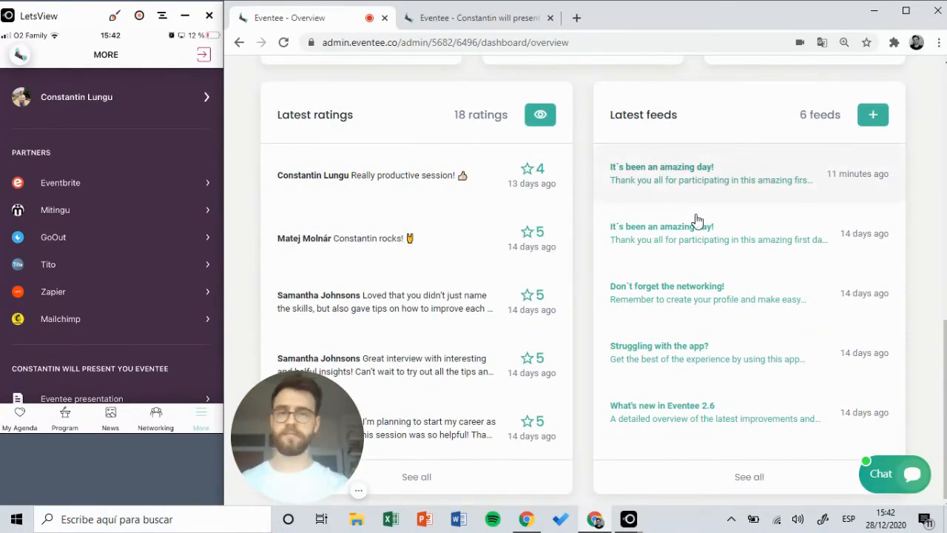
pyautogui.scroll(3, 725, 300)
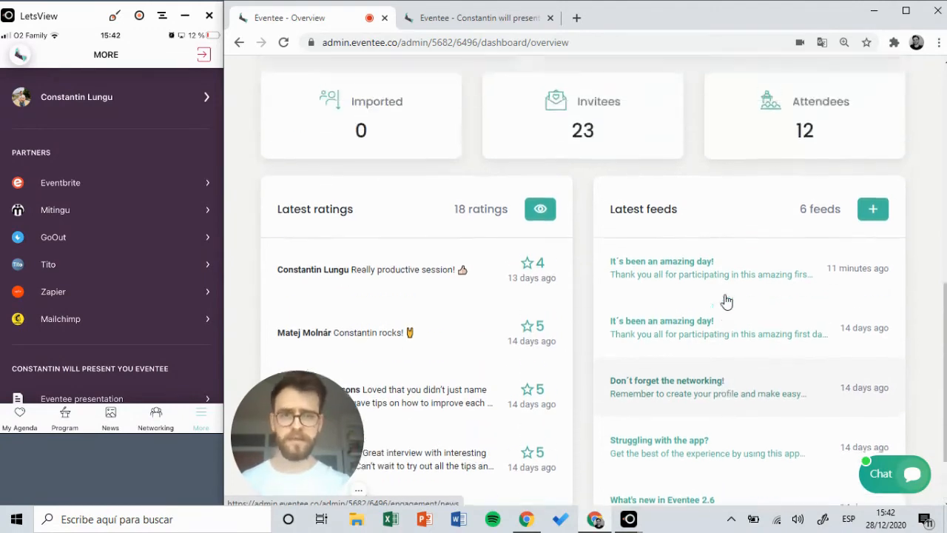
pyautogui.scroll(5, 726, 299)
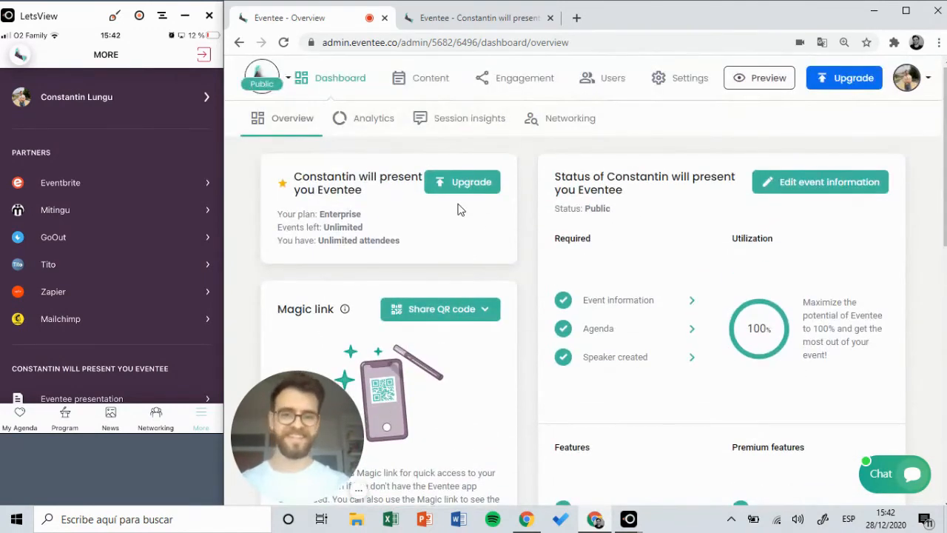
pyautogui.scroll(-1, 459, 210)
pyautogui.scroll(-3, 459, 209)
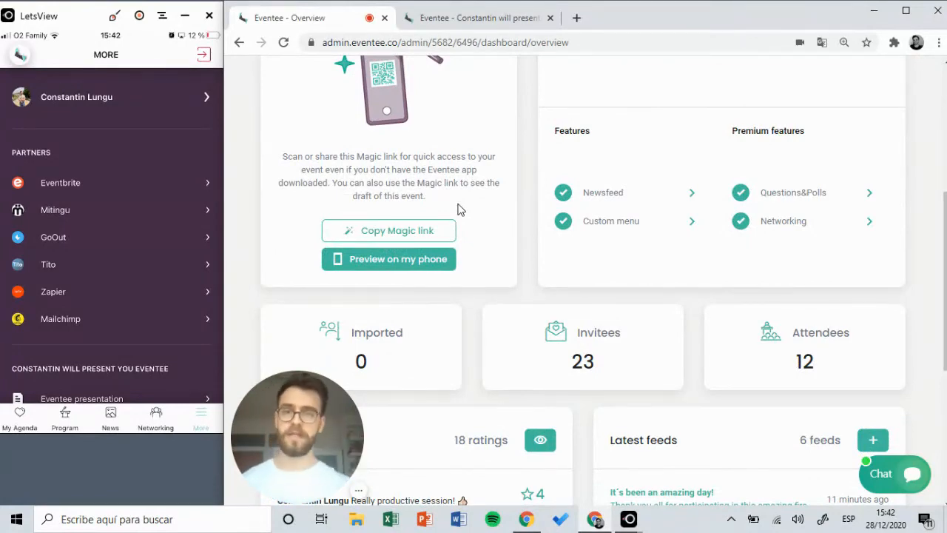
# - Open the event's Analytics dashboard and examine app users, post impressions, operating systems, networking figures, average rating and users over time
pyautogui.scroll(3, 458, 209)
pyautogui.click(357, 121)
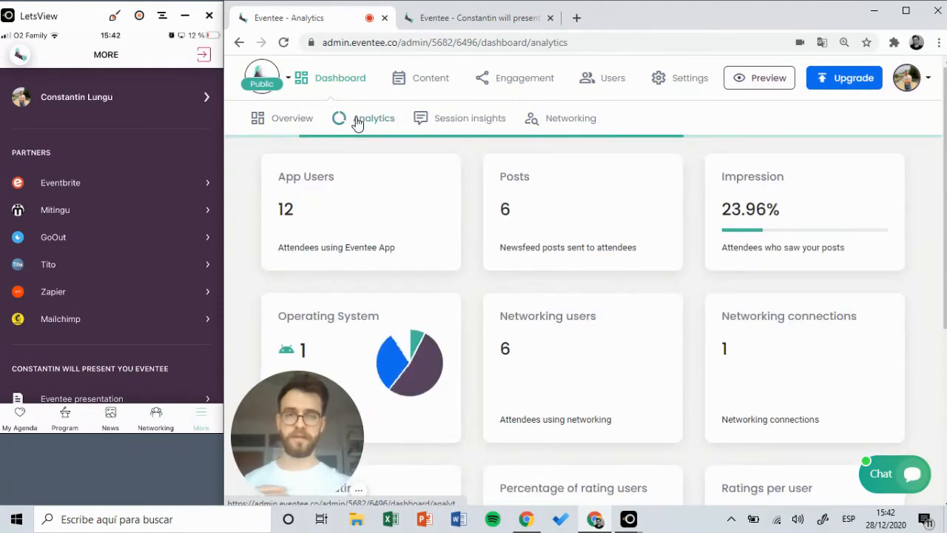
pyautogui.scroll(-1, 510, 198)
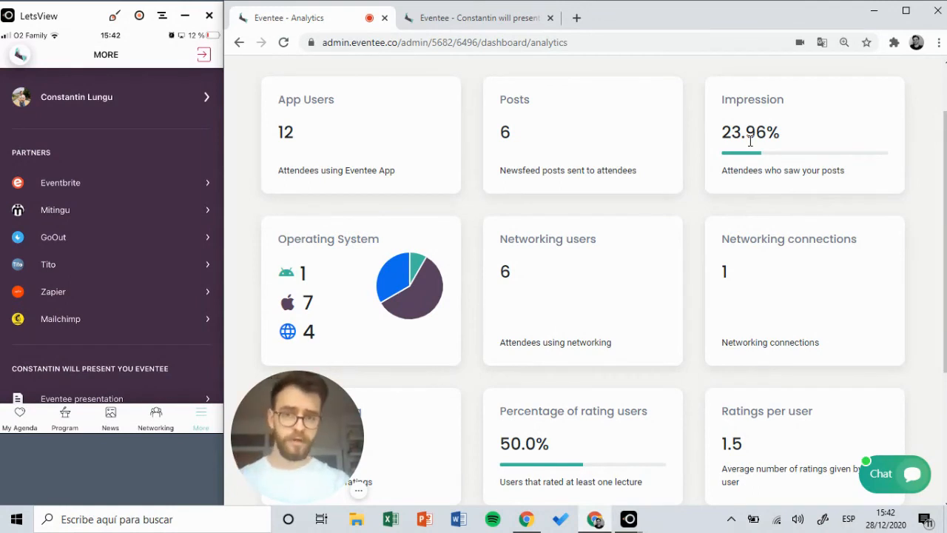
pyautogui.scroll(-3, 750, 141)
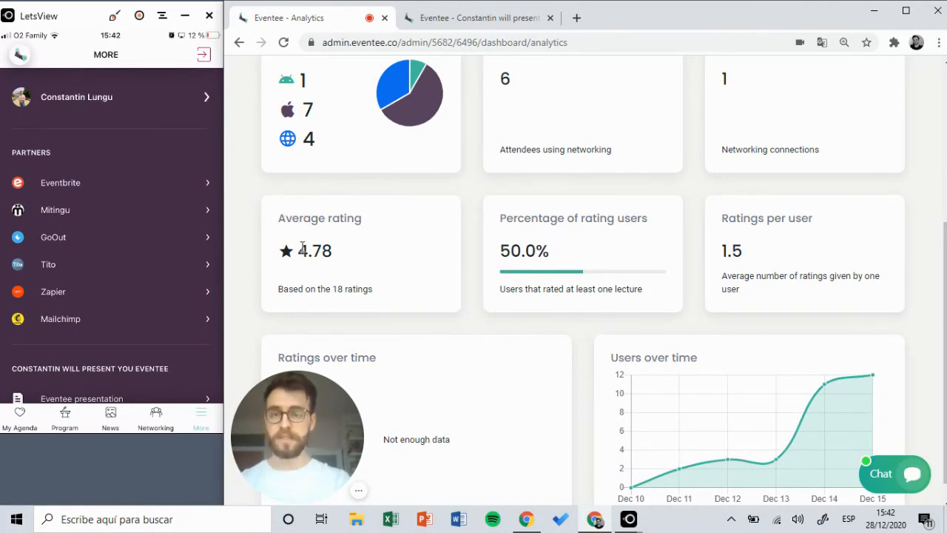
pyautogui.moveTo(299, 250); pyautogui.dragTo(343, 256)
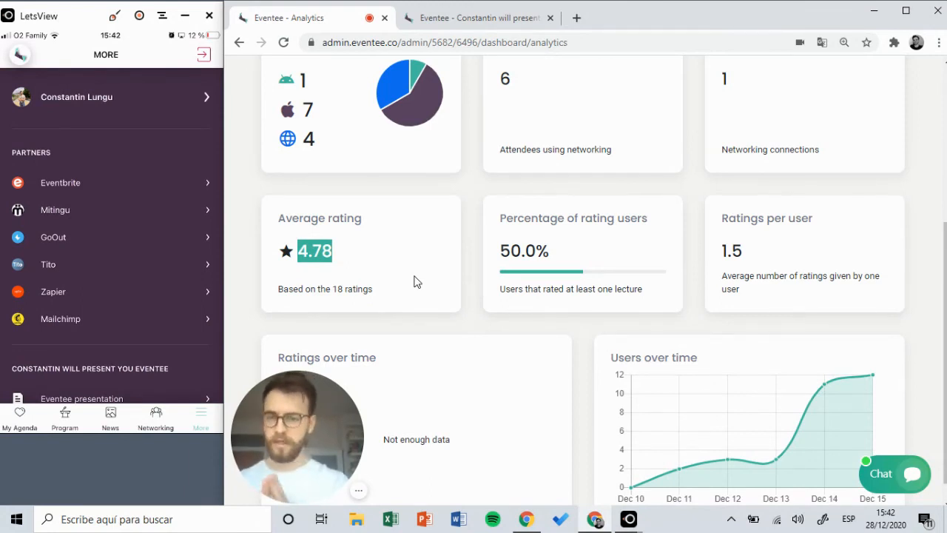
pyautogui.click(341, 265)
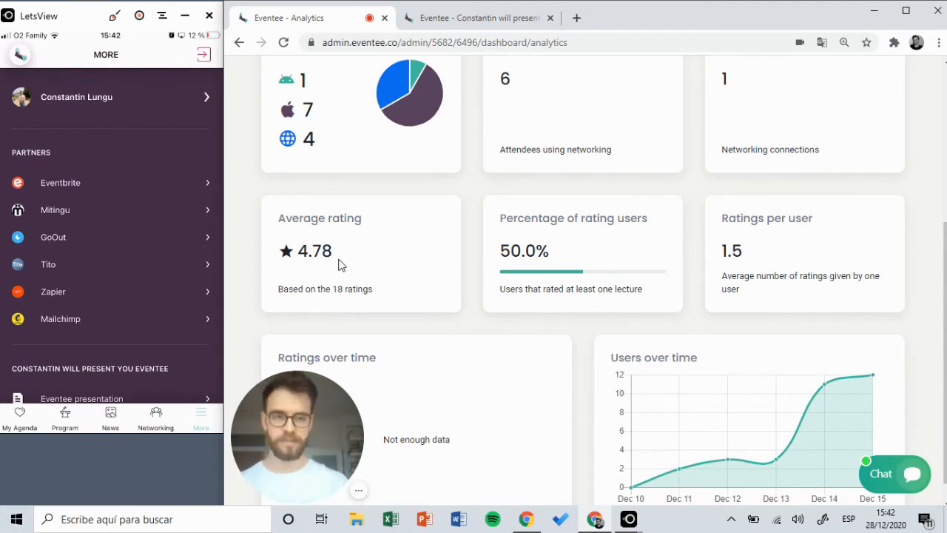
# - Open Session insights and review the ratings and comments of the Bootstrapping a Personal Business session
pyautogui.scroll(5, 338, 265)
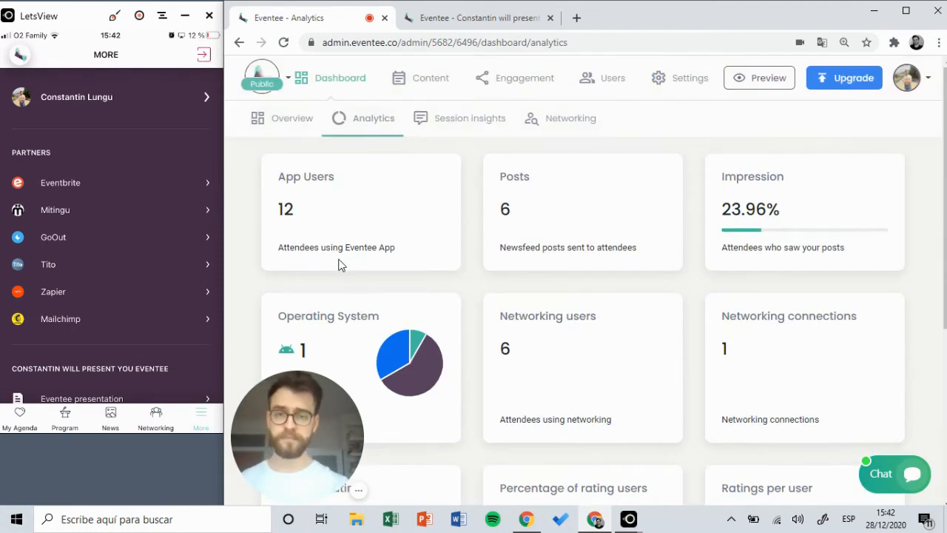
pyautogui.click(459, 131)
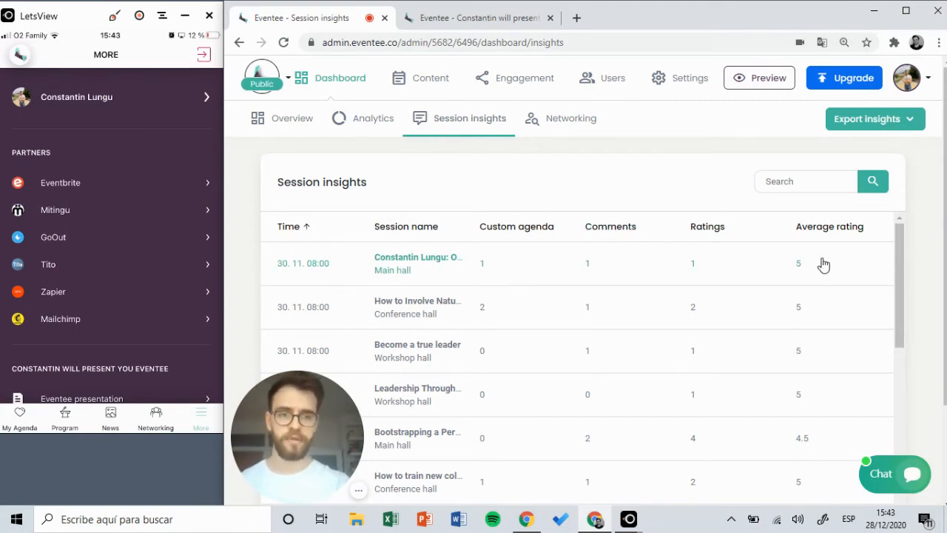
pyautogui.scroll(-1, 824, 264)
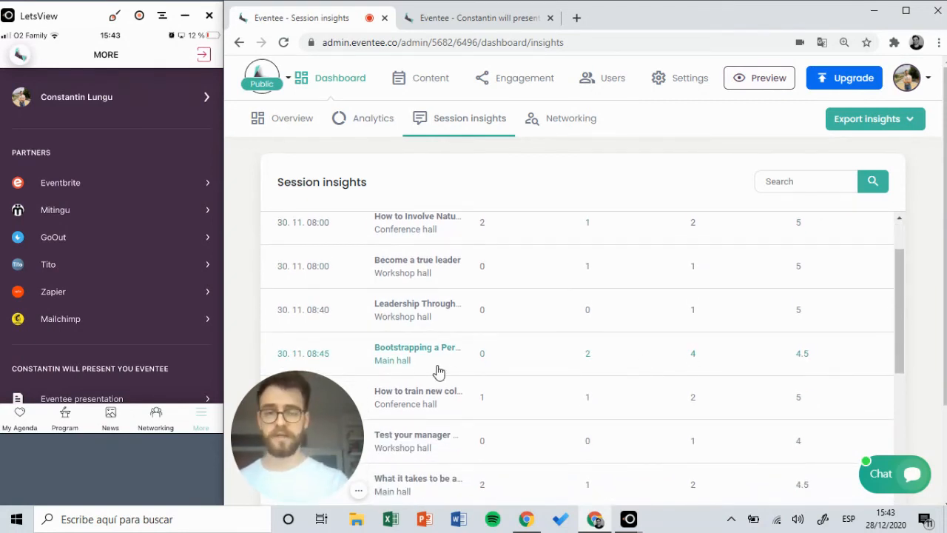
pyautogui.click(408, 359)
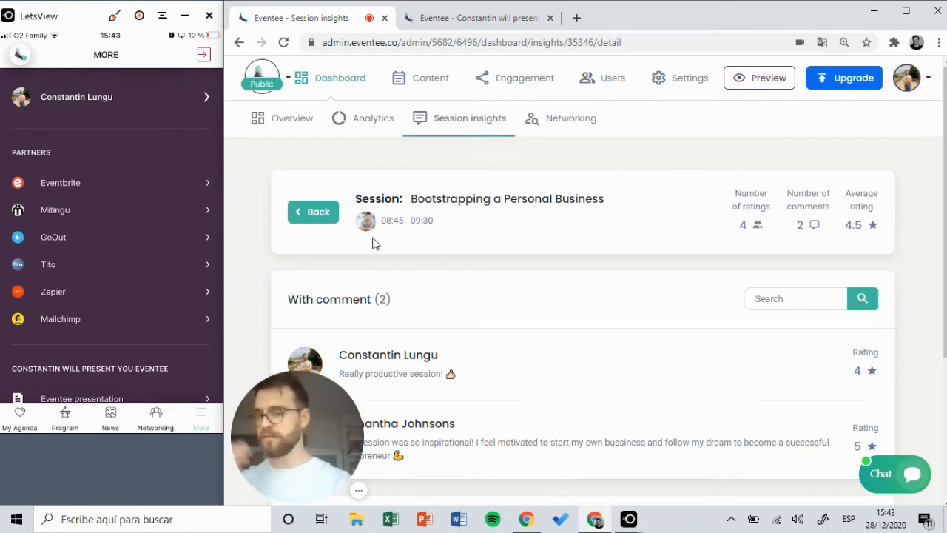
pyautogui.scroll(-2, 530, 324)
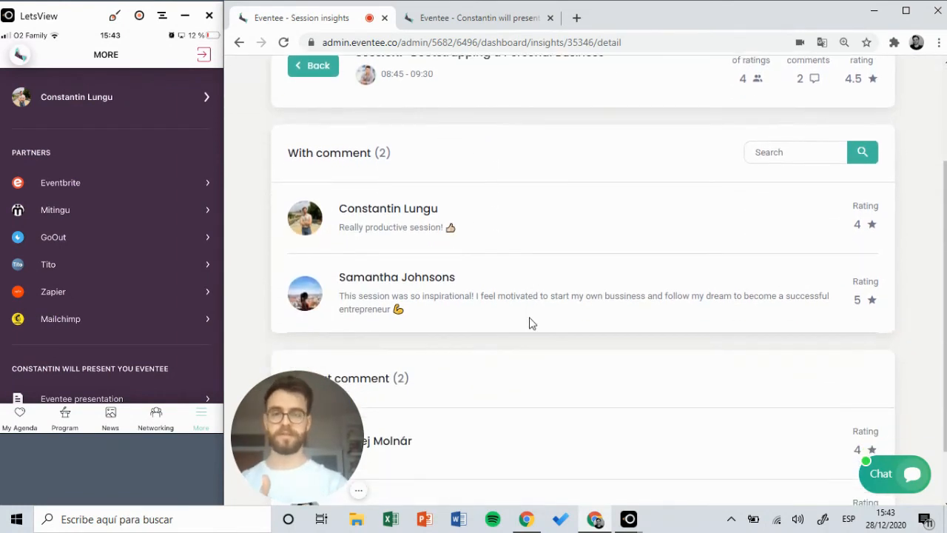
pyautogui.scroll(-1, 530, 323)
pyautogui.scroll(3, 530, 323)
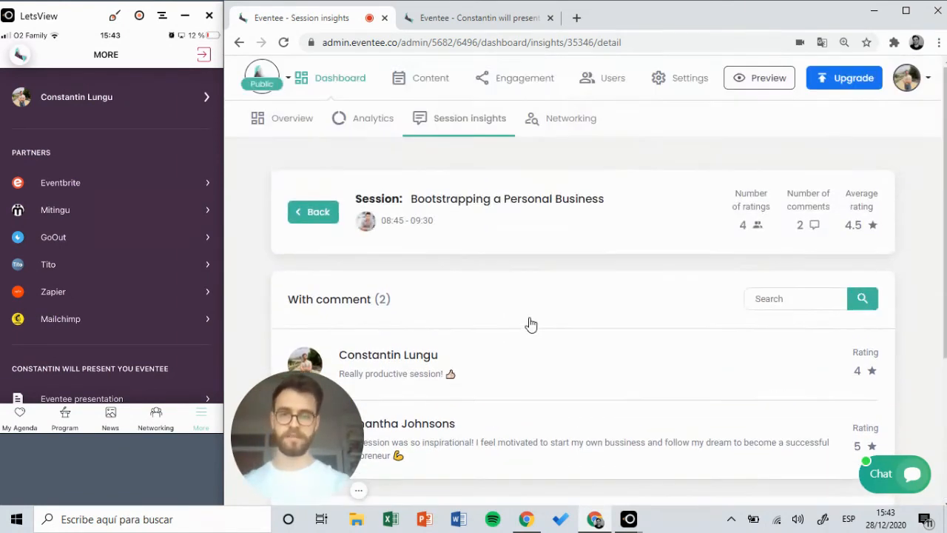
# - Show the dashboard's Networking statistics, and initiate a voice/video chat from the existing networking conversation in the mirrored phone app
pyautogui.click(545, 120)
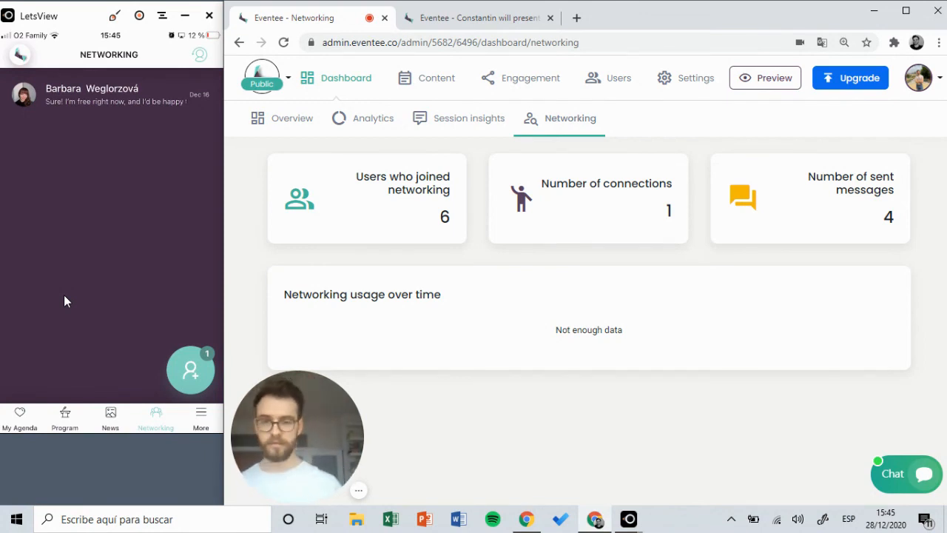
pyautogui.click(63, 94)
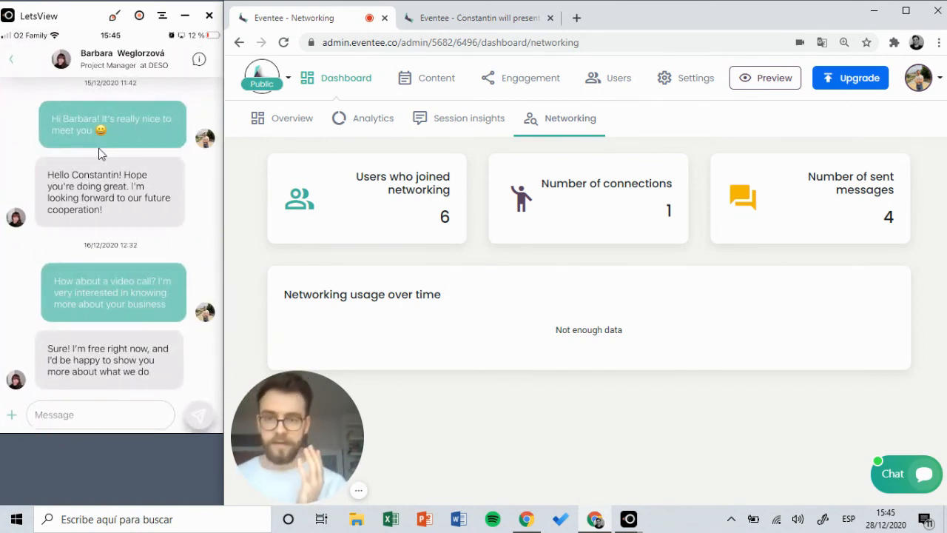
pyautogui.scroll(-2, 99, 149)
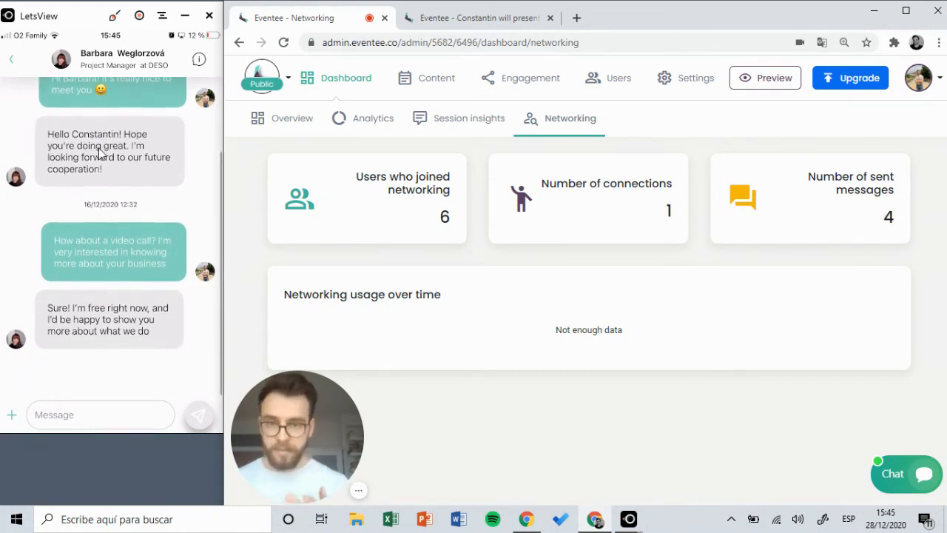
pyautogui.click(11, 413)
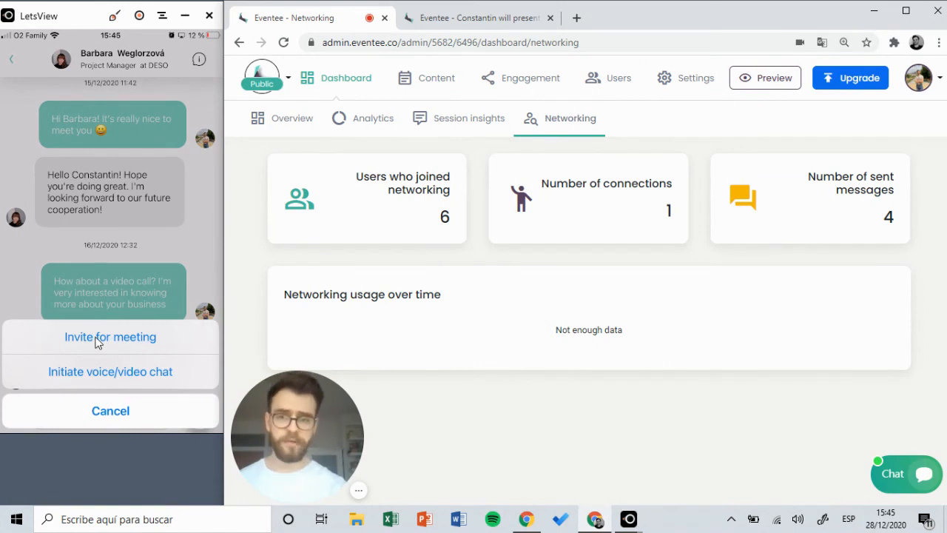
pyautogui.click(77, 375)
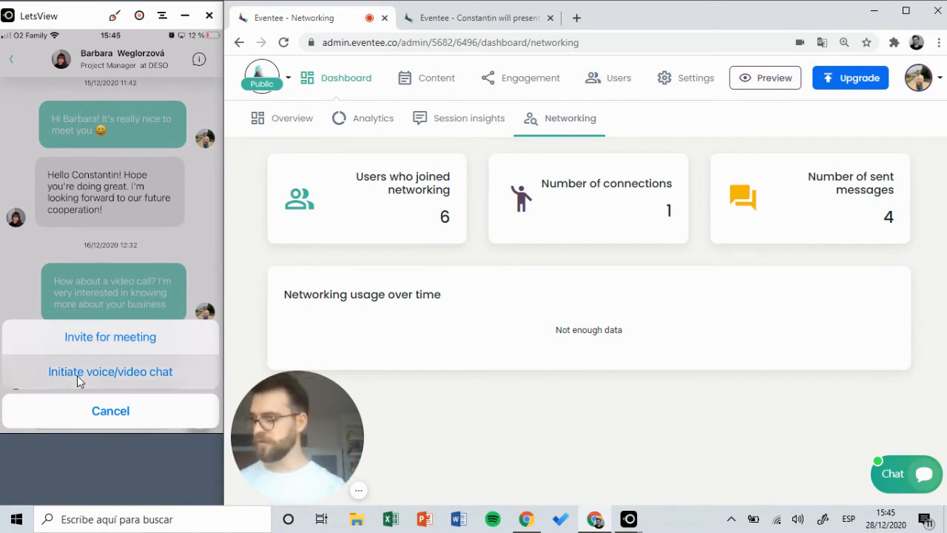